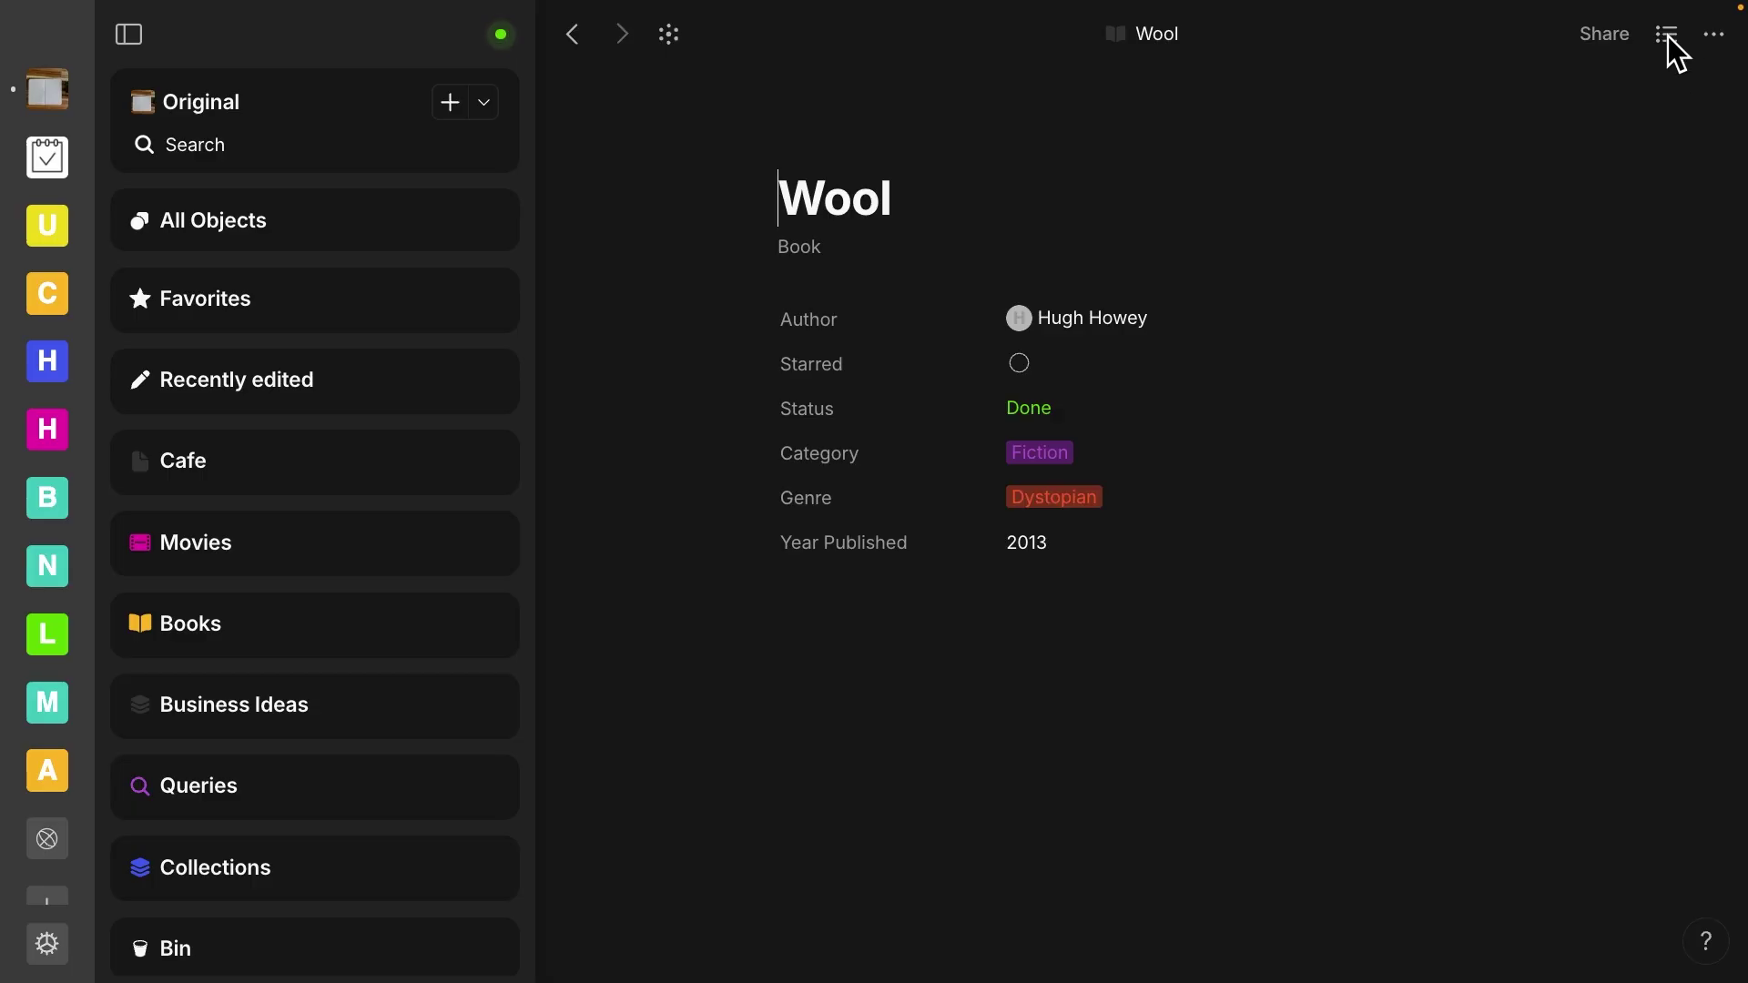
Show Wool's full property list, expanding Hidden and then Local properties, including Year Published 2013
left_click(1666, 35)
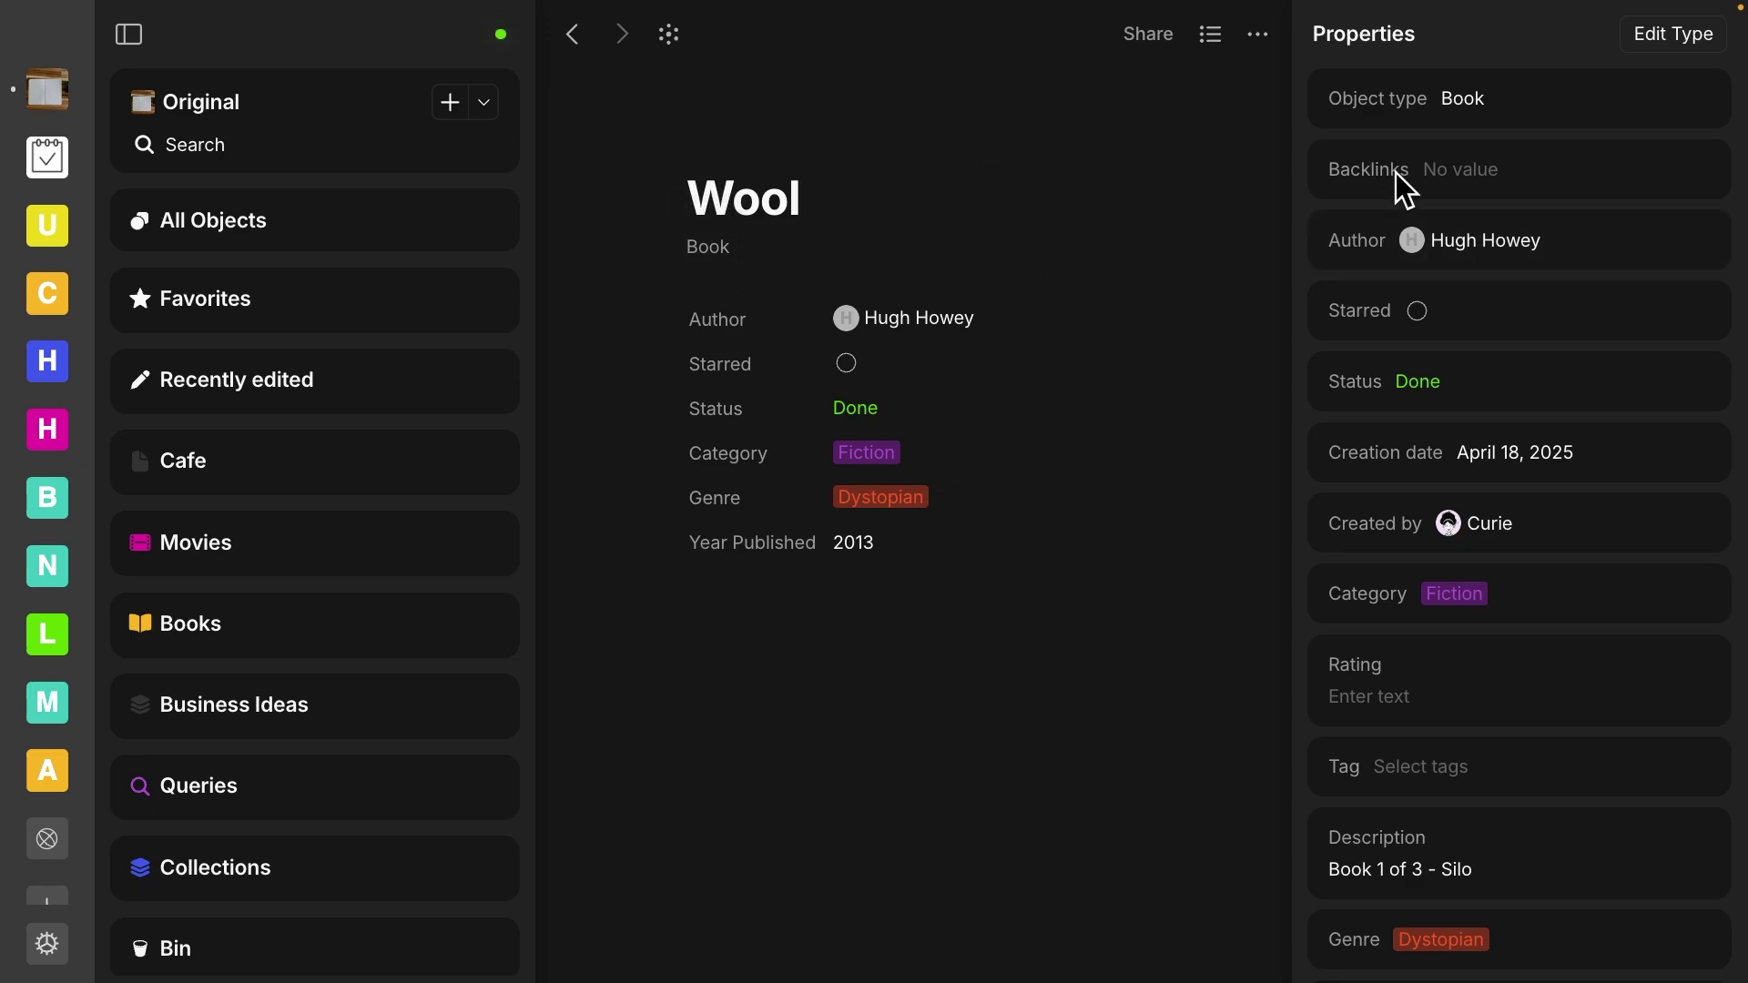
scroll(1387, 761, "down", 3)
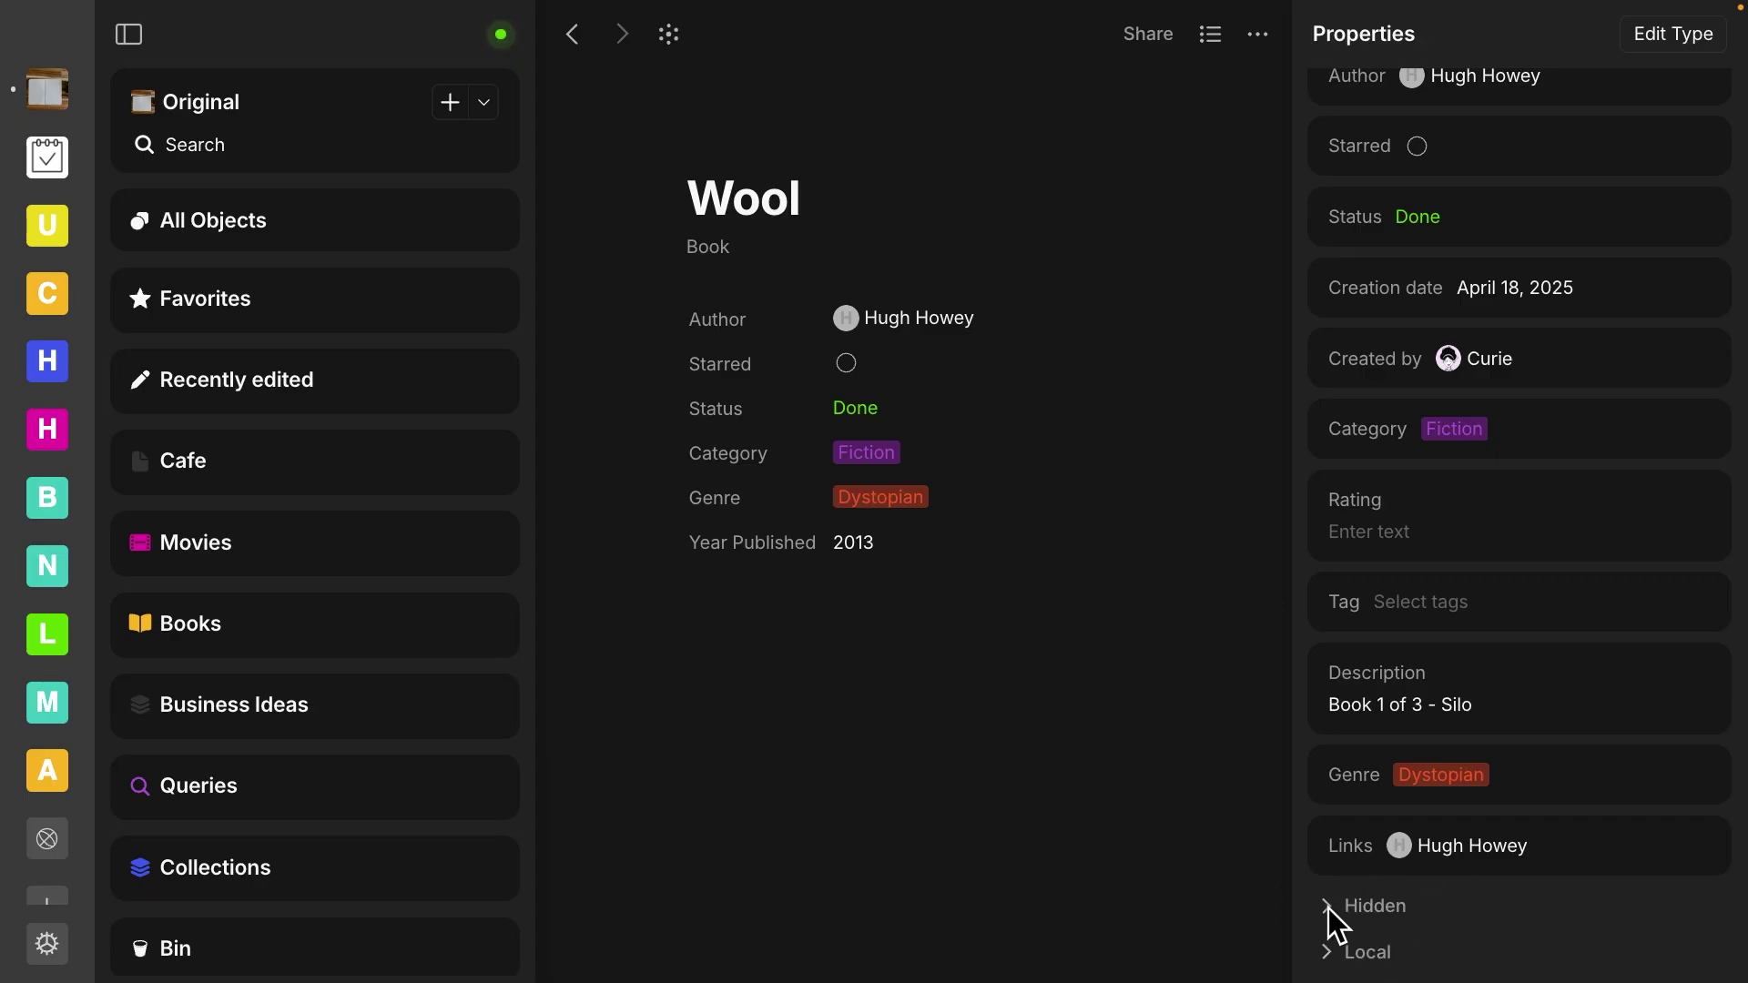
left_click(1326, 908)
scroll(1325, 908, "down", 3)
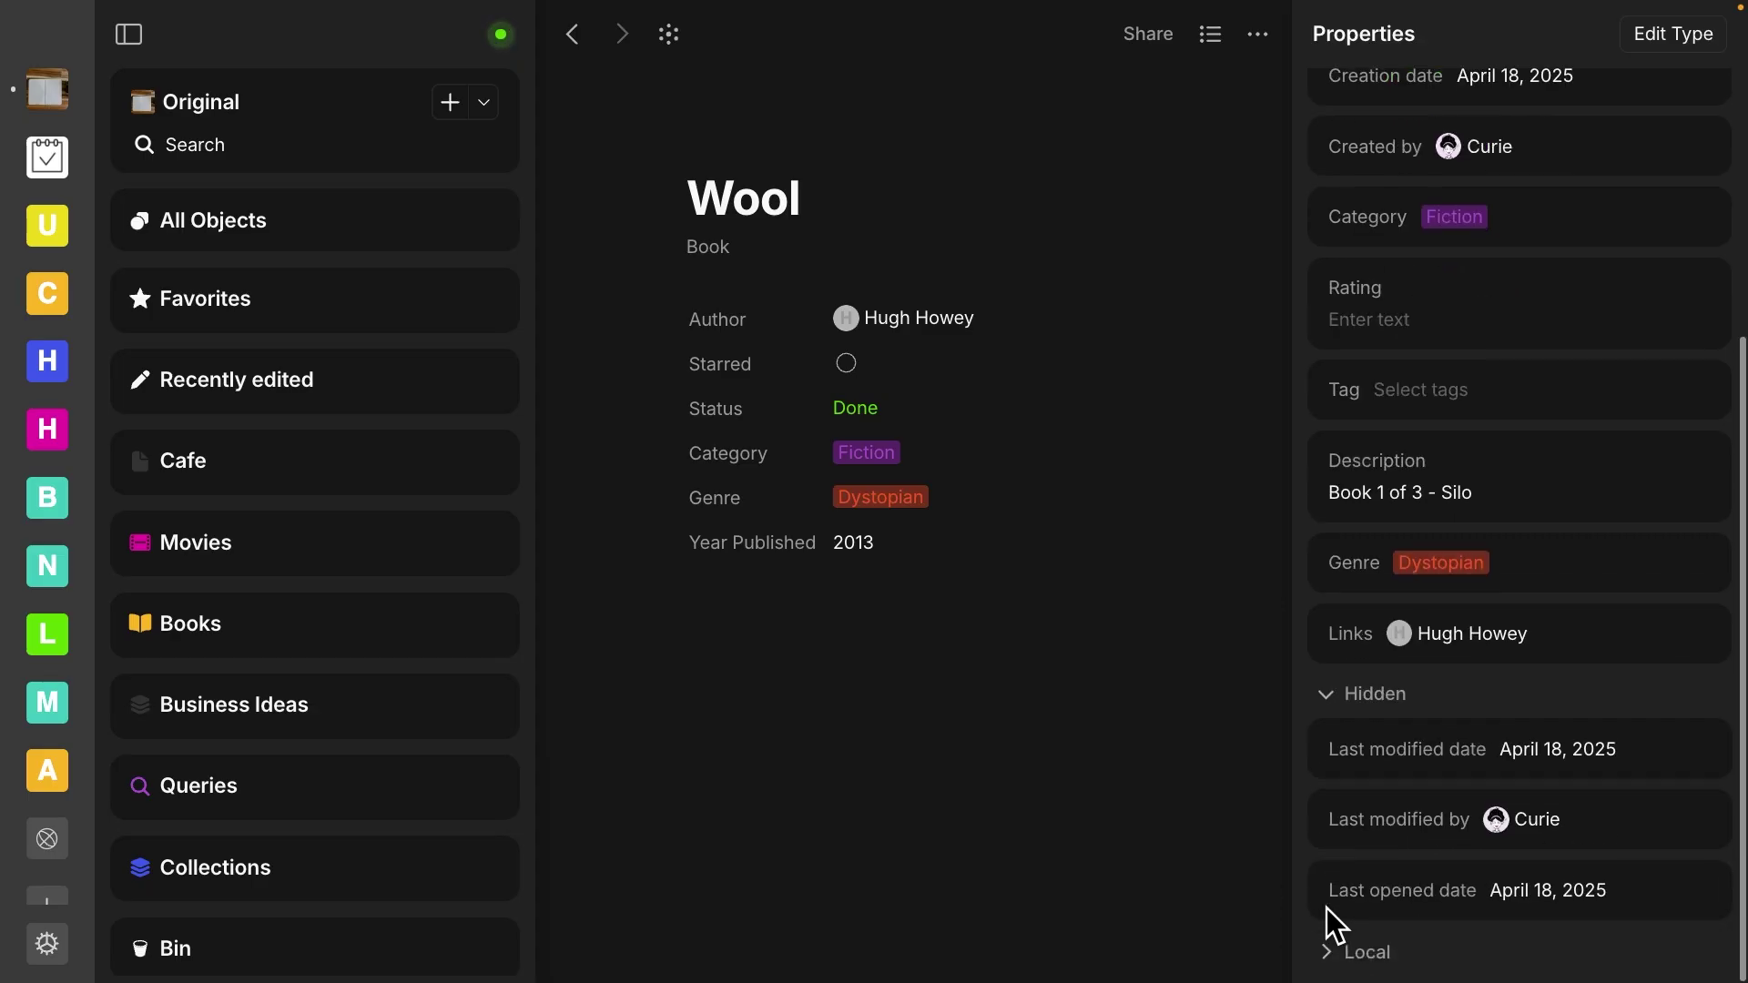
left_click(1328, 695)
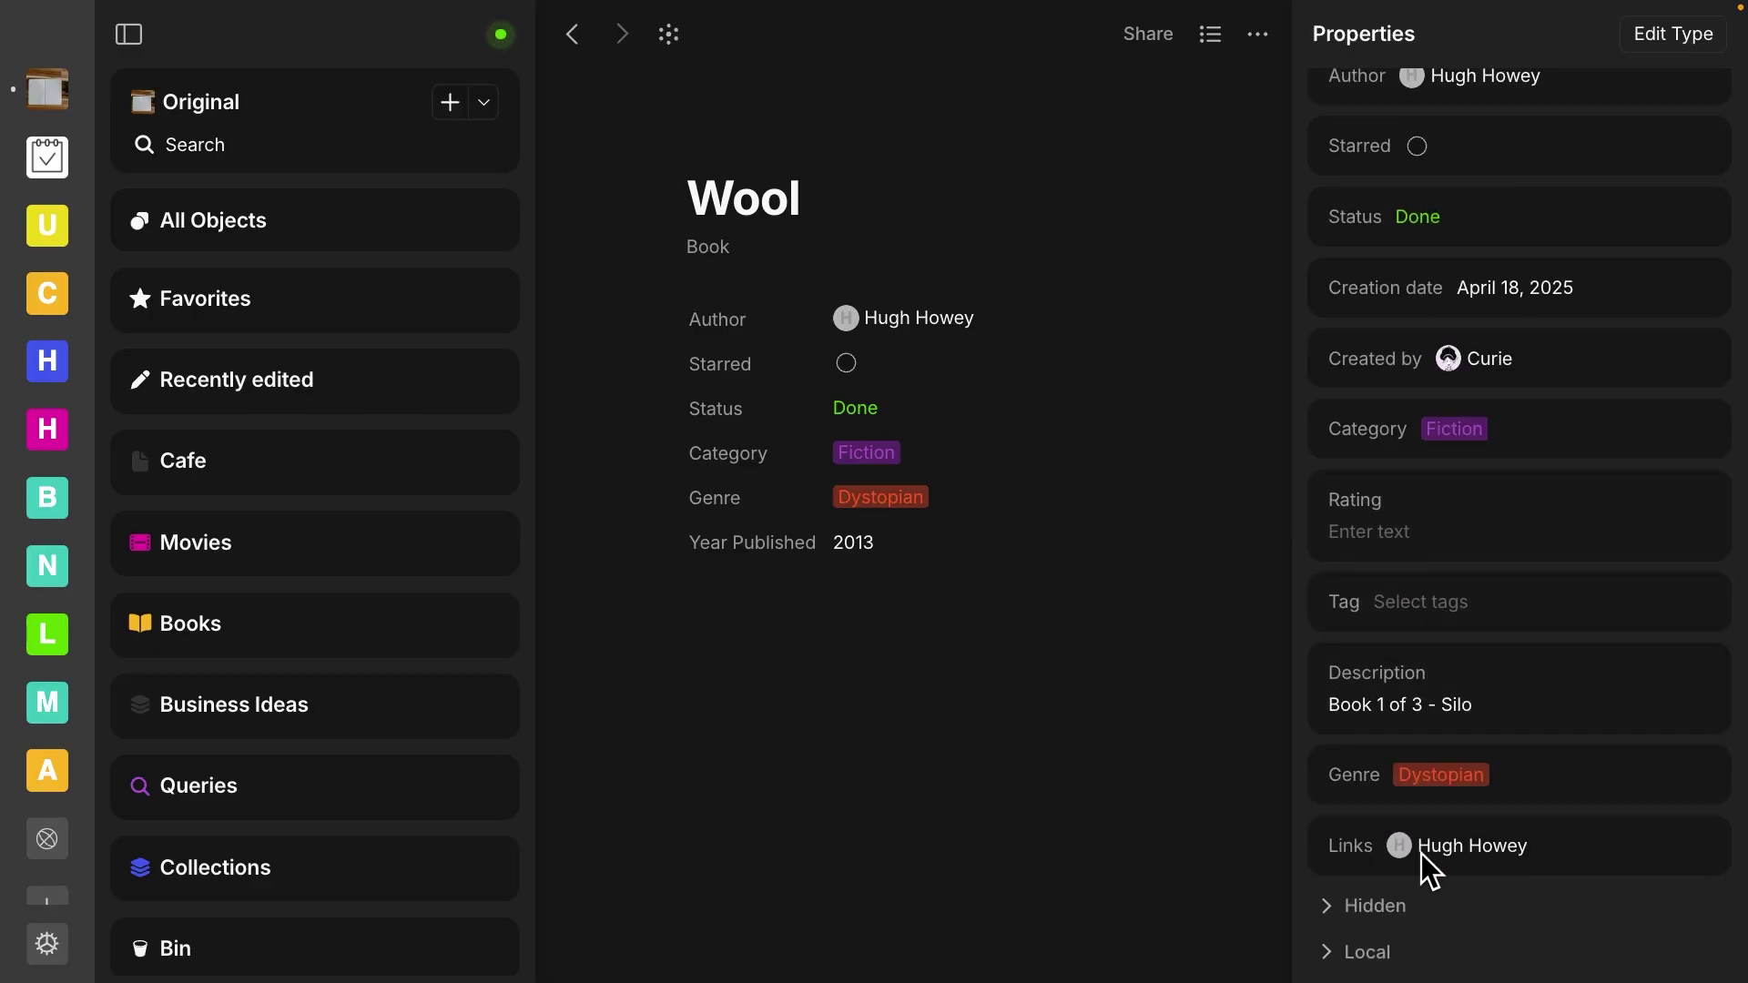
left_click(1333, 947)
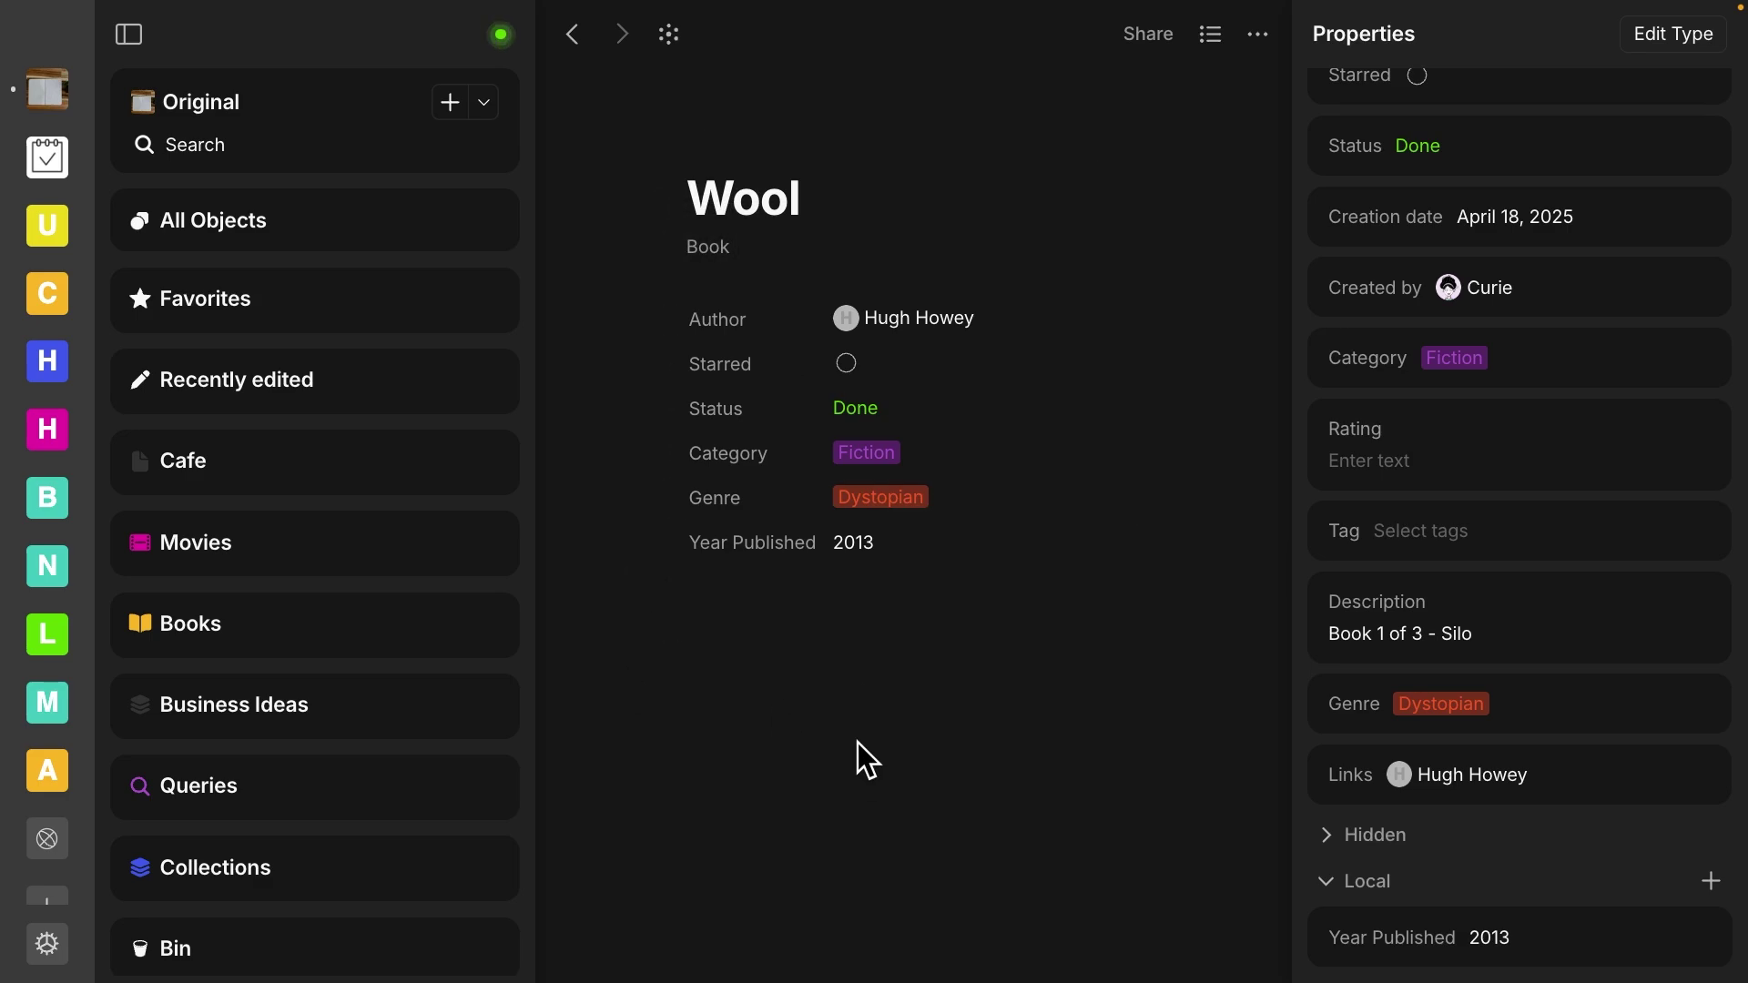
Open the Book type editor and scroll down to its Found in objects properties
left_click(1666, 38)
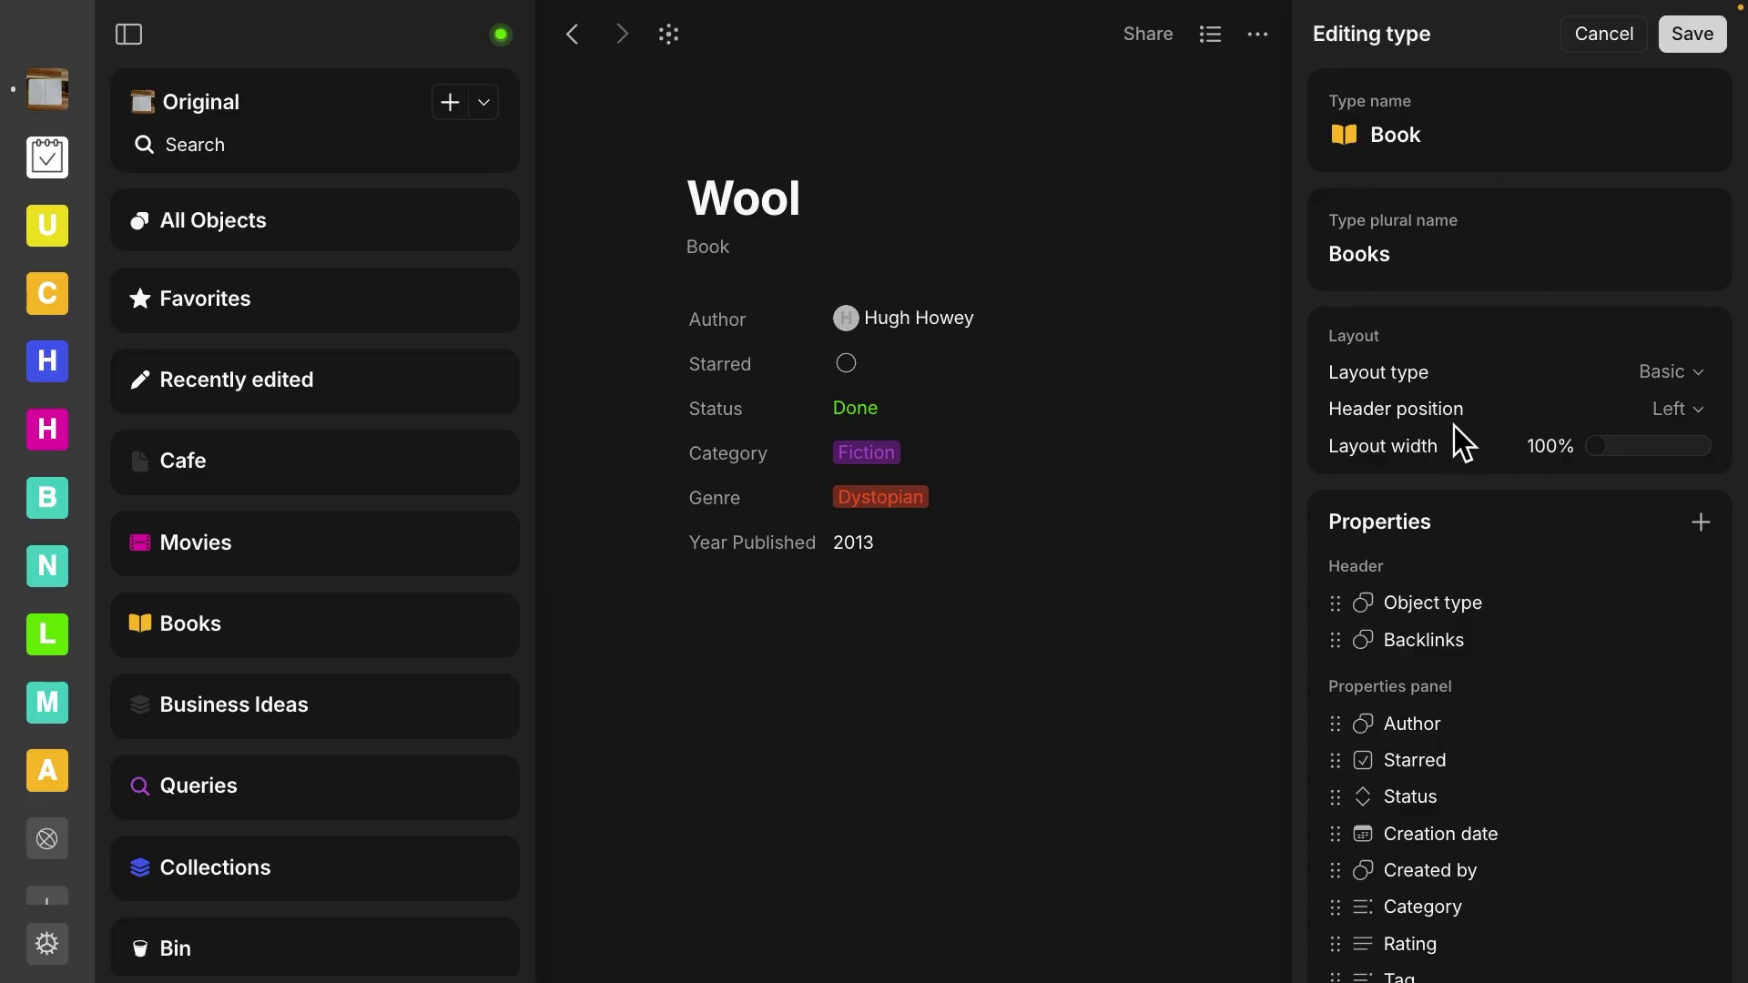
scroll(1450, 426, "down", 3)
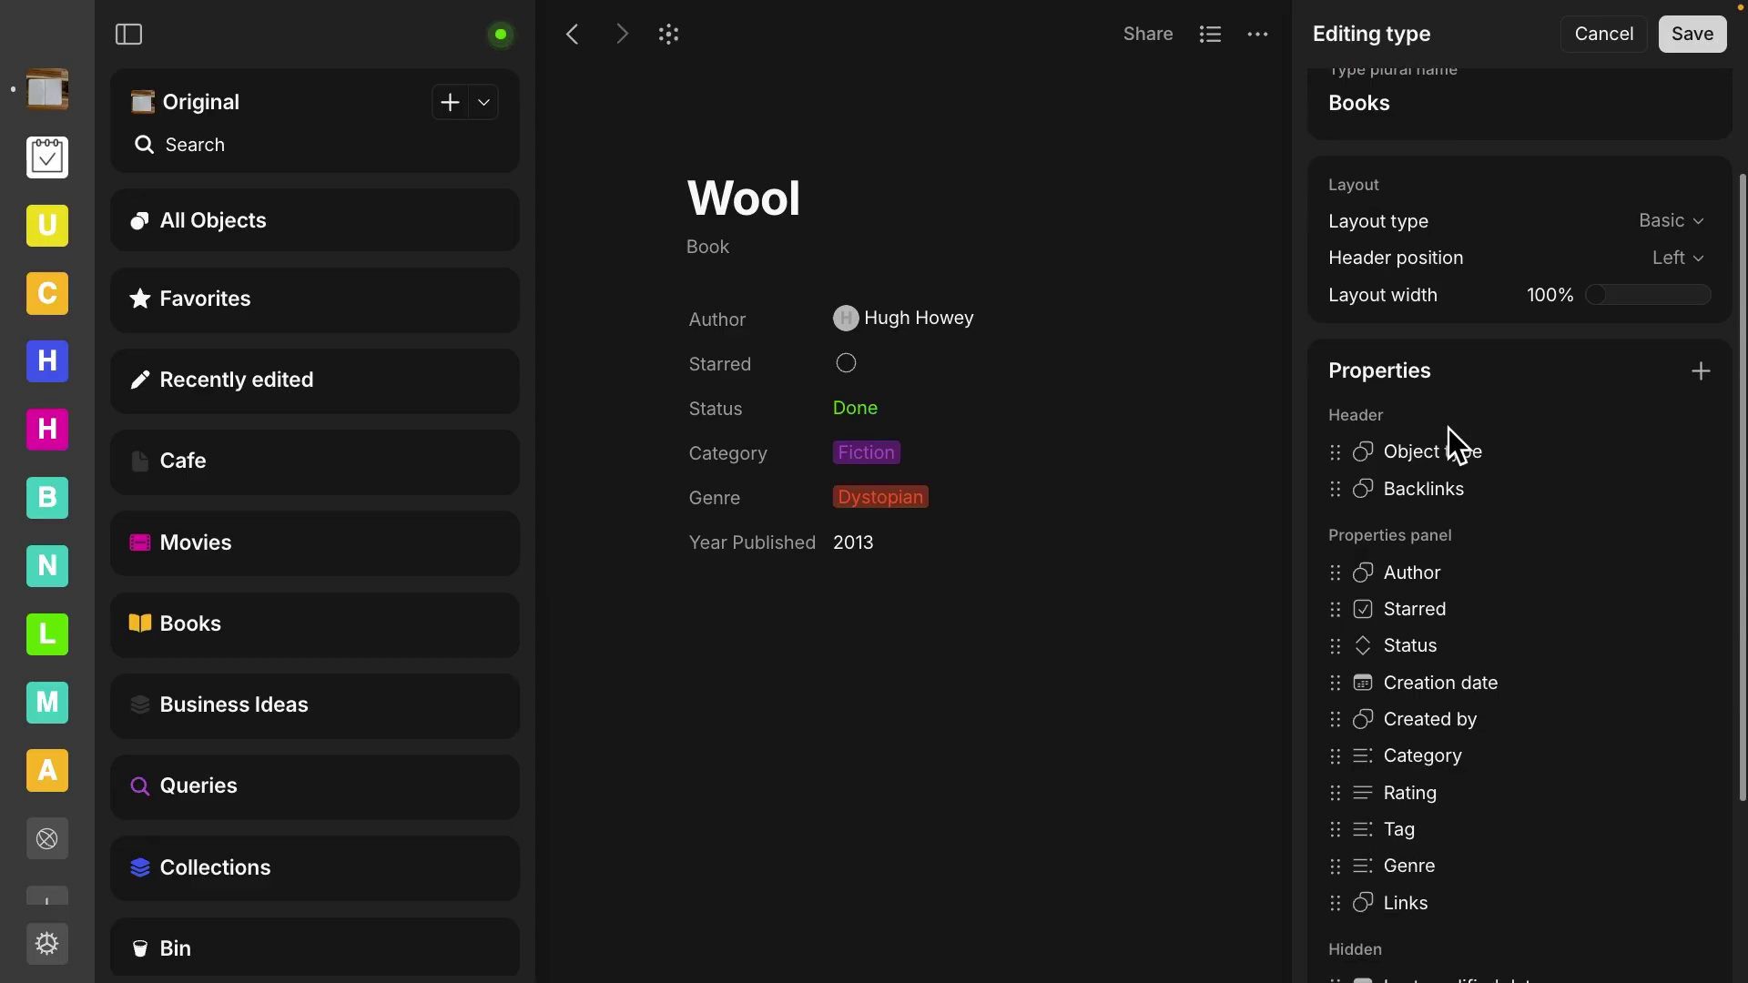
scroll(1448, 428, "down", 3)
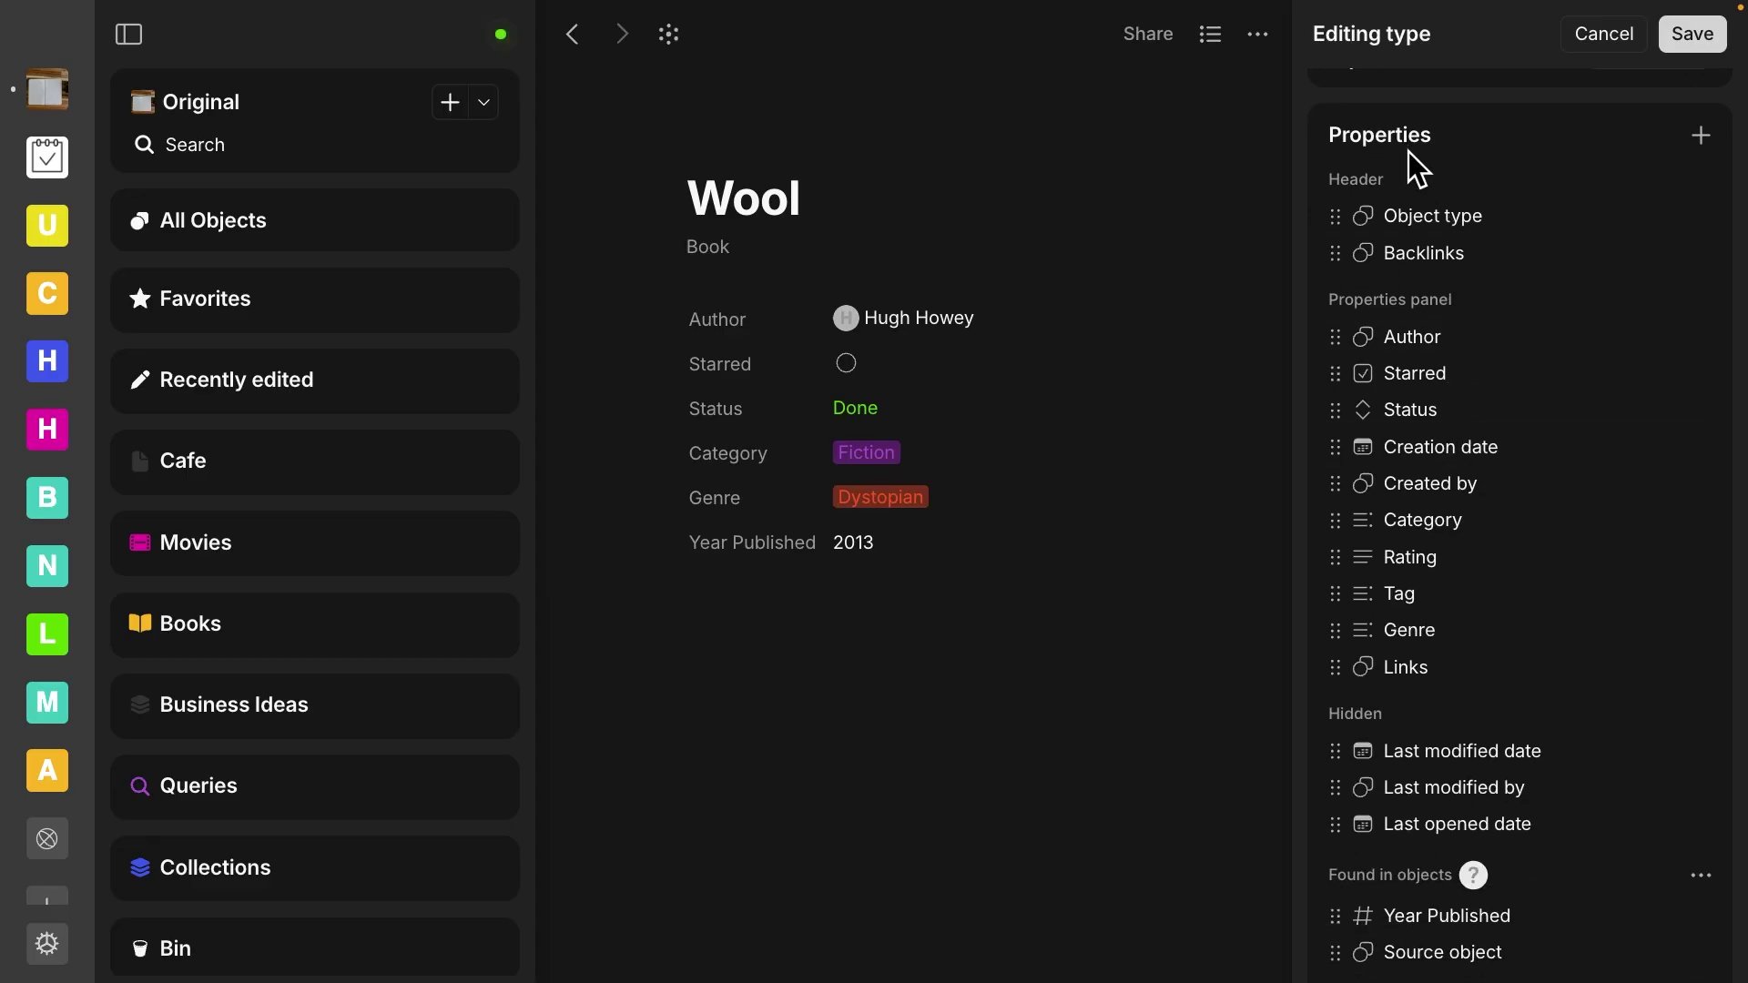
scroll(1429, 592, "down", 1)
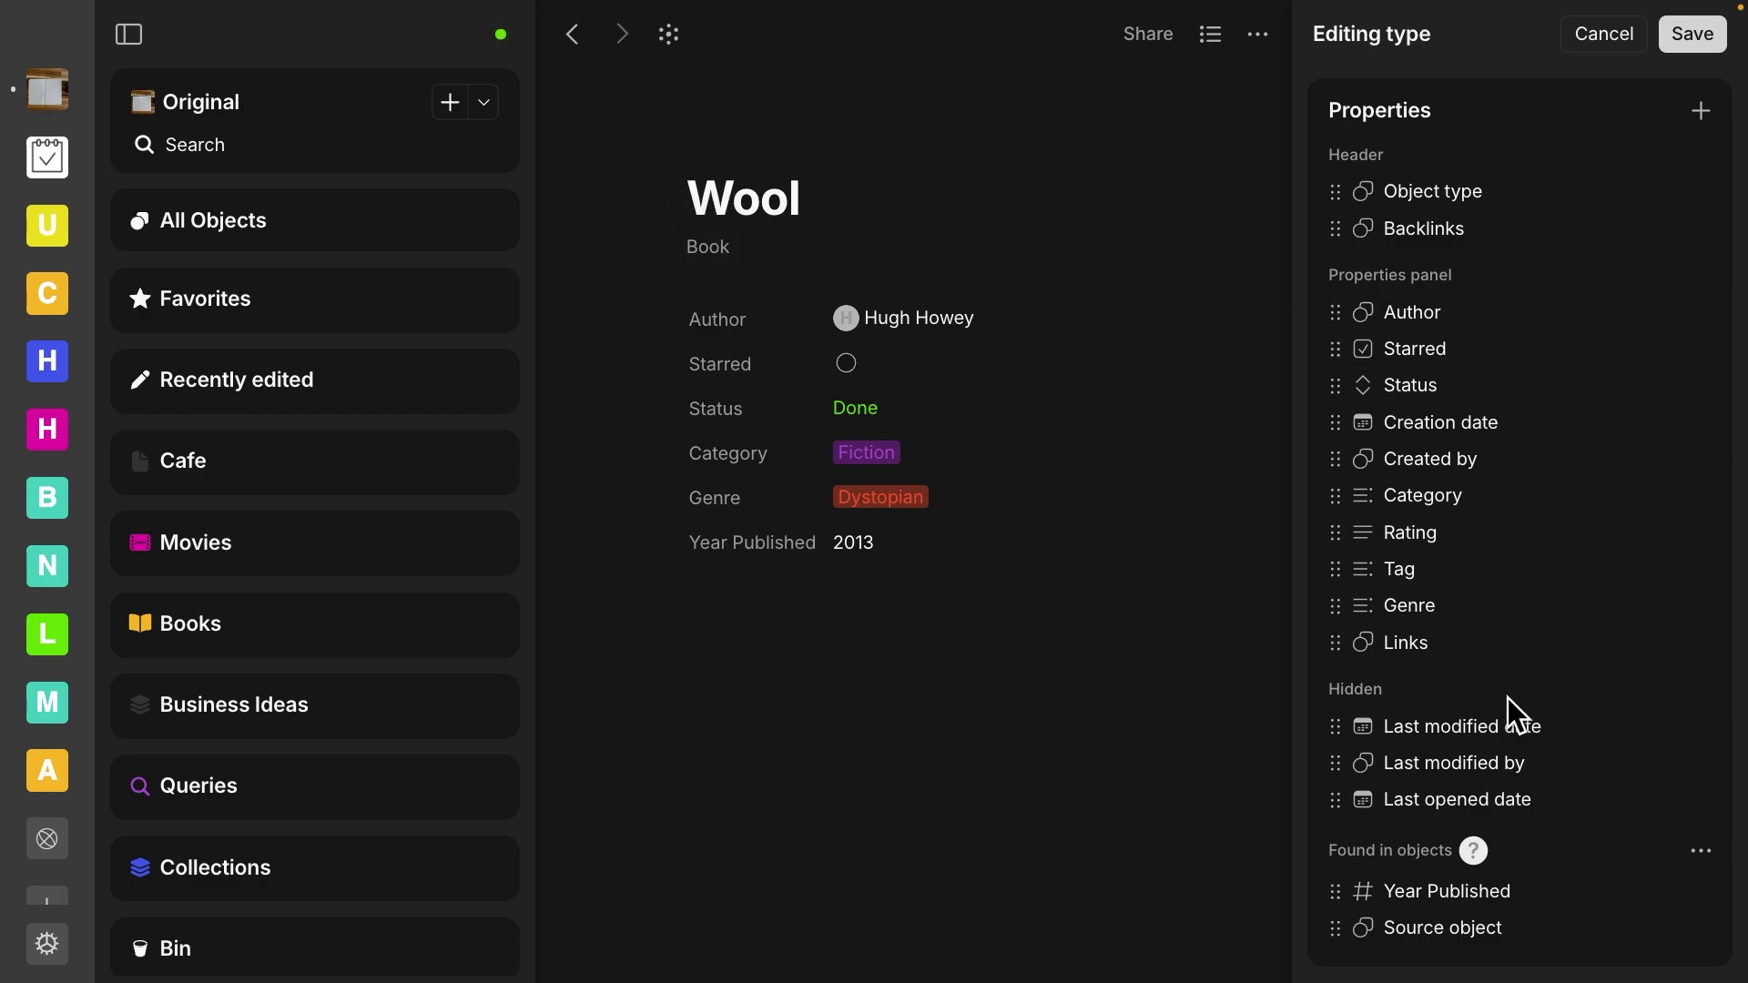
Add Year Published to the Book type, confirm the addition, and save the type
left_click(1700, 893)
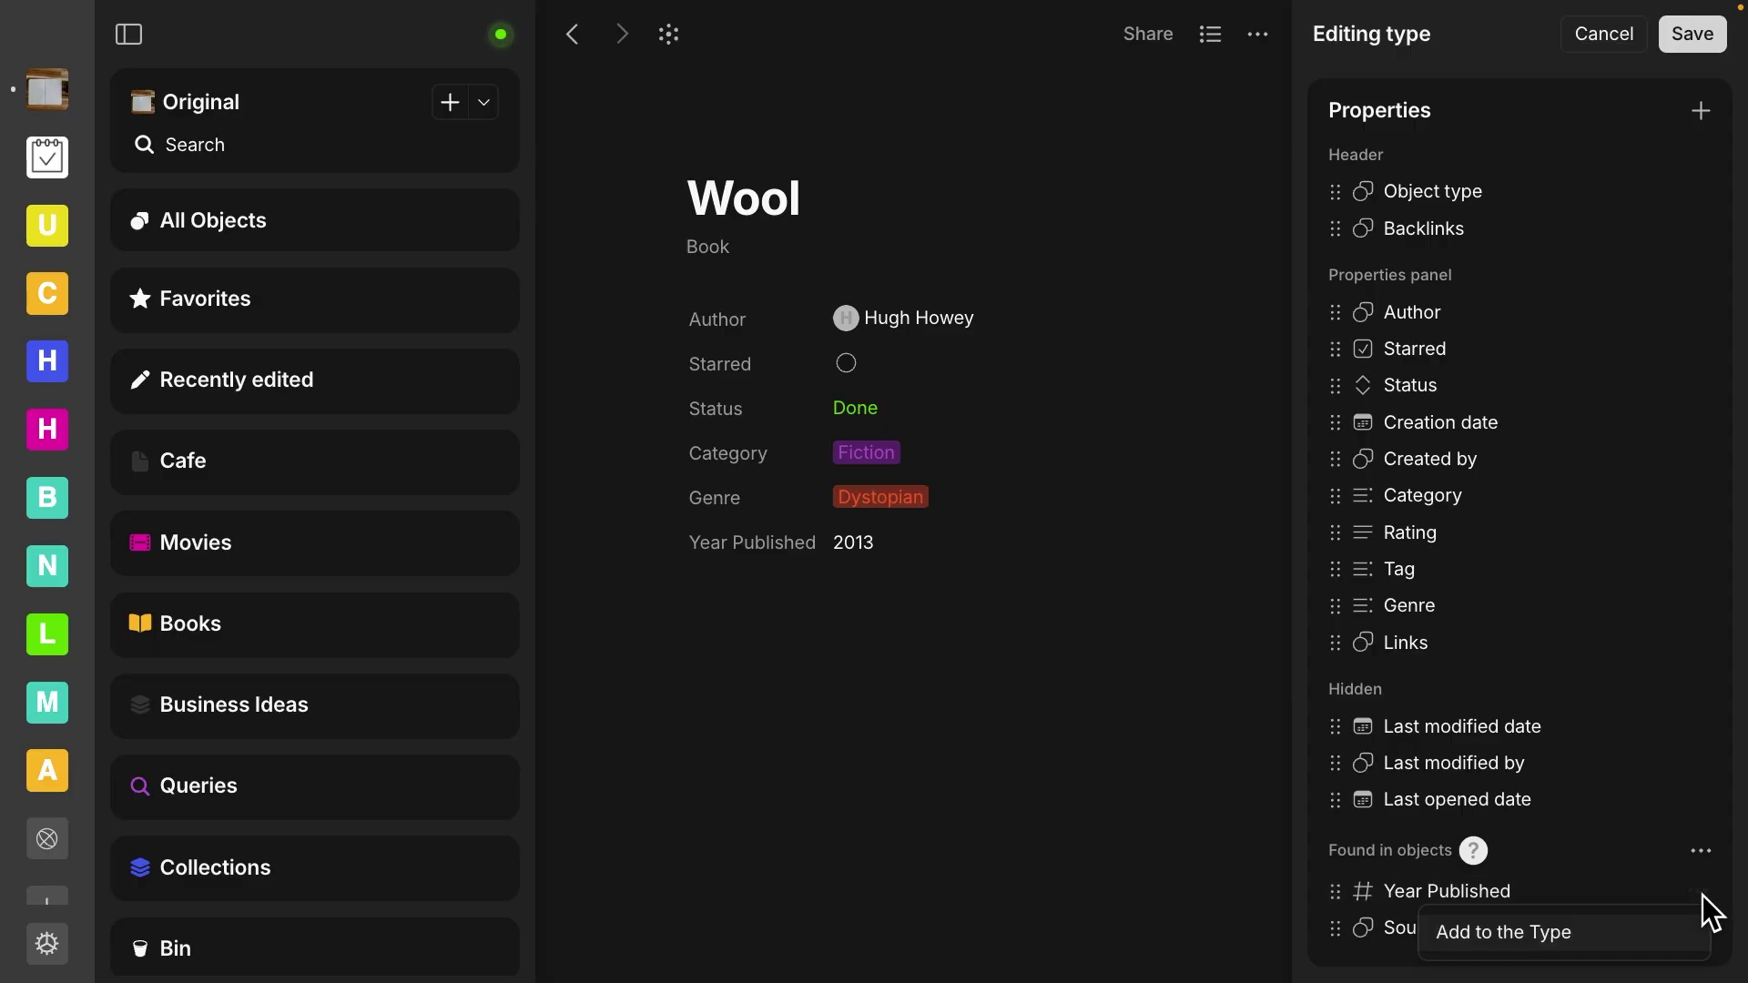
left_click(1490, 933)
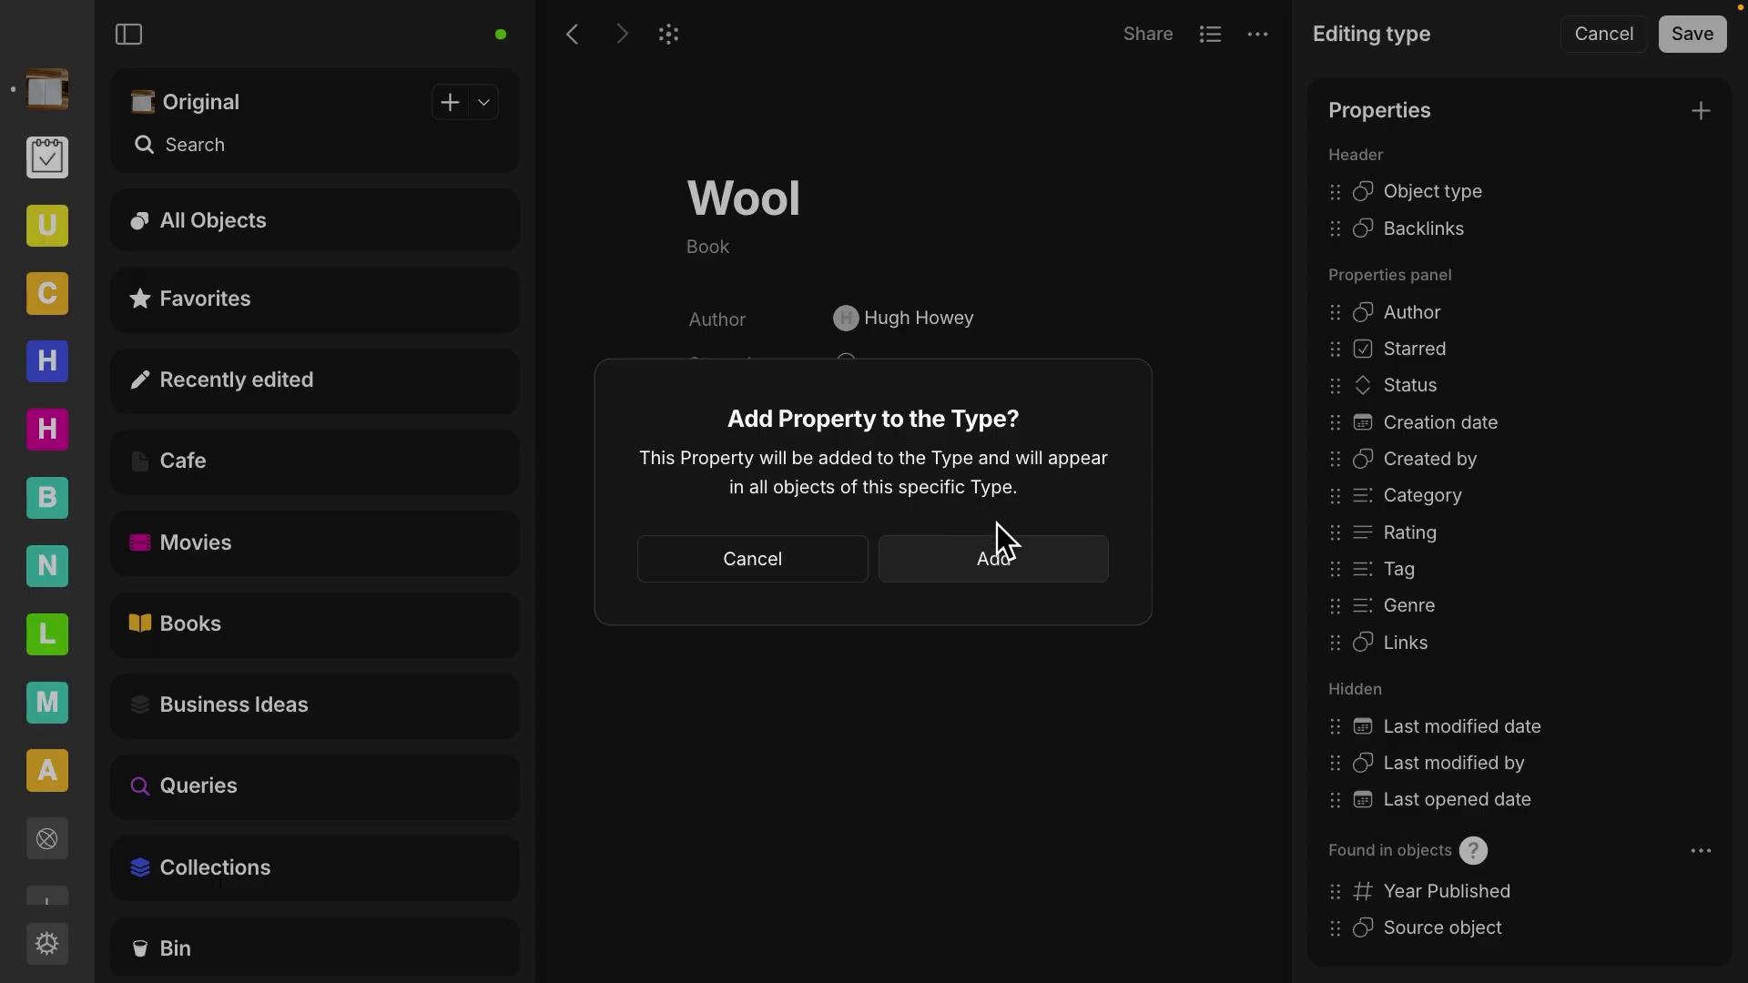
left_click(1009, 566)
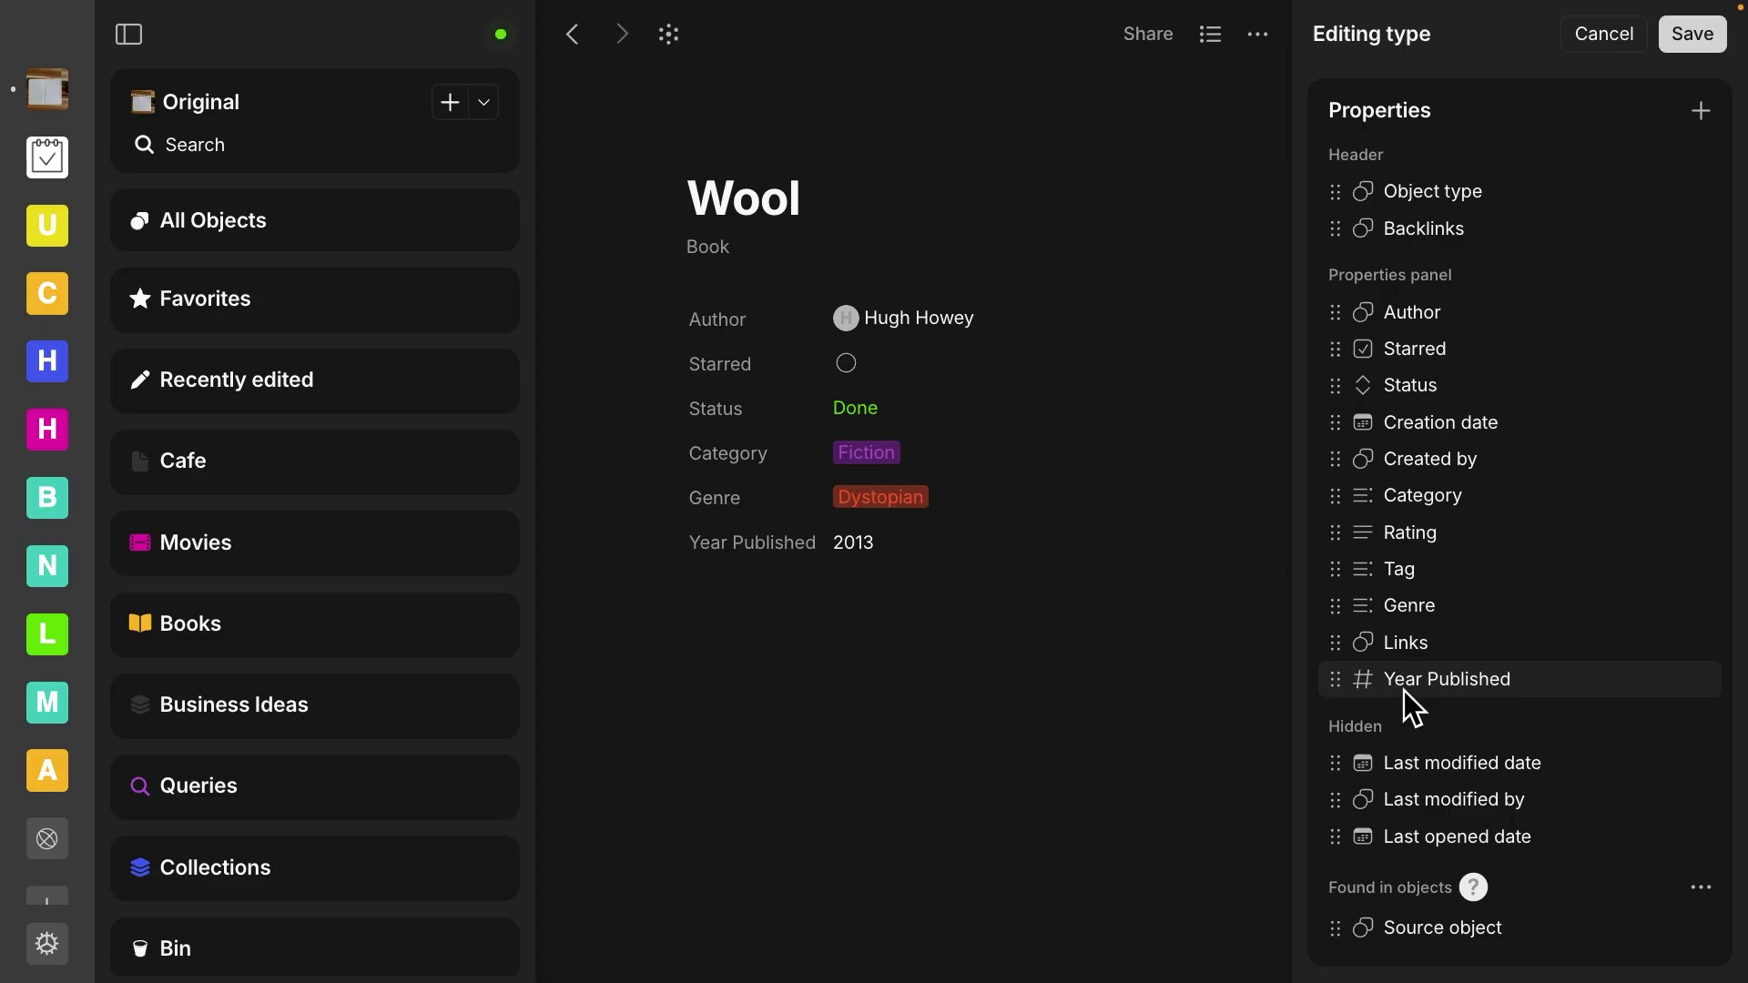
left_click(1683, 41)
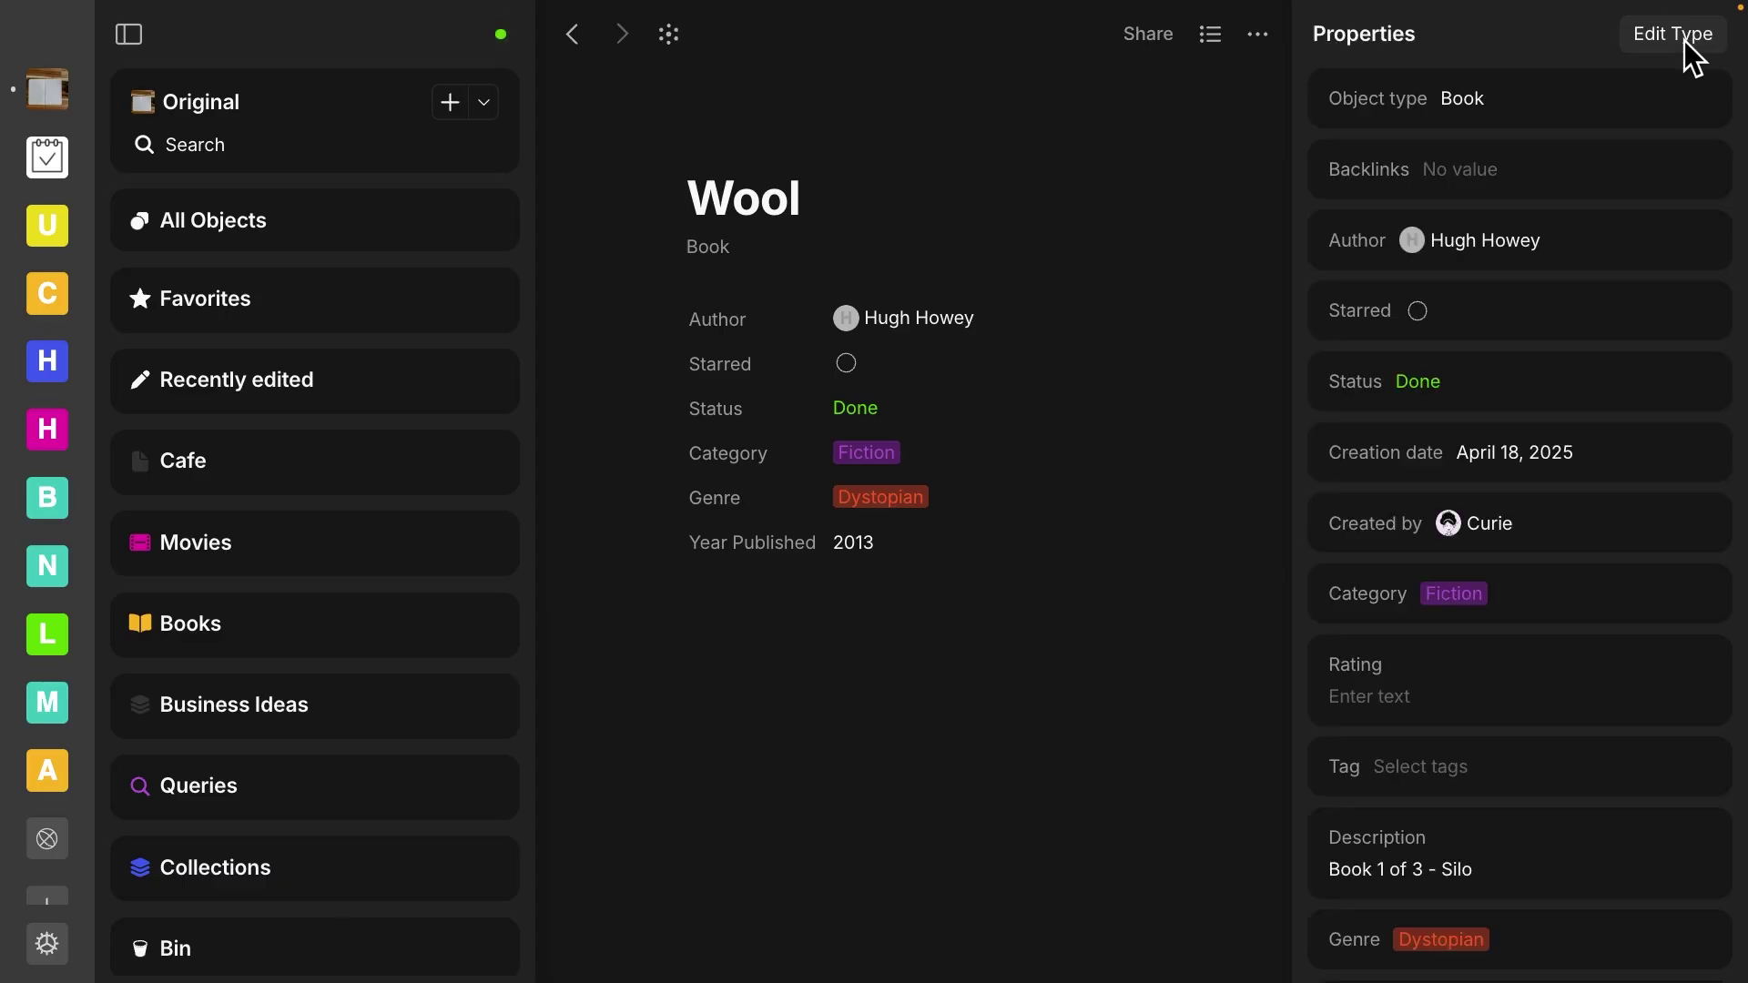
Scroll Wool's properties to verify Year Published 2013, then close the properties panel
scroll(1563, 311, "down", 2)
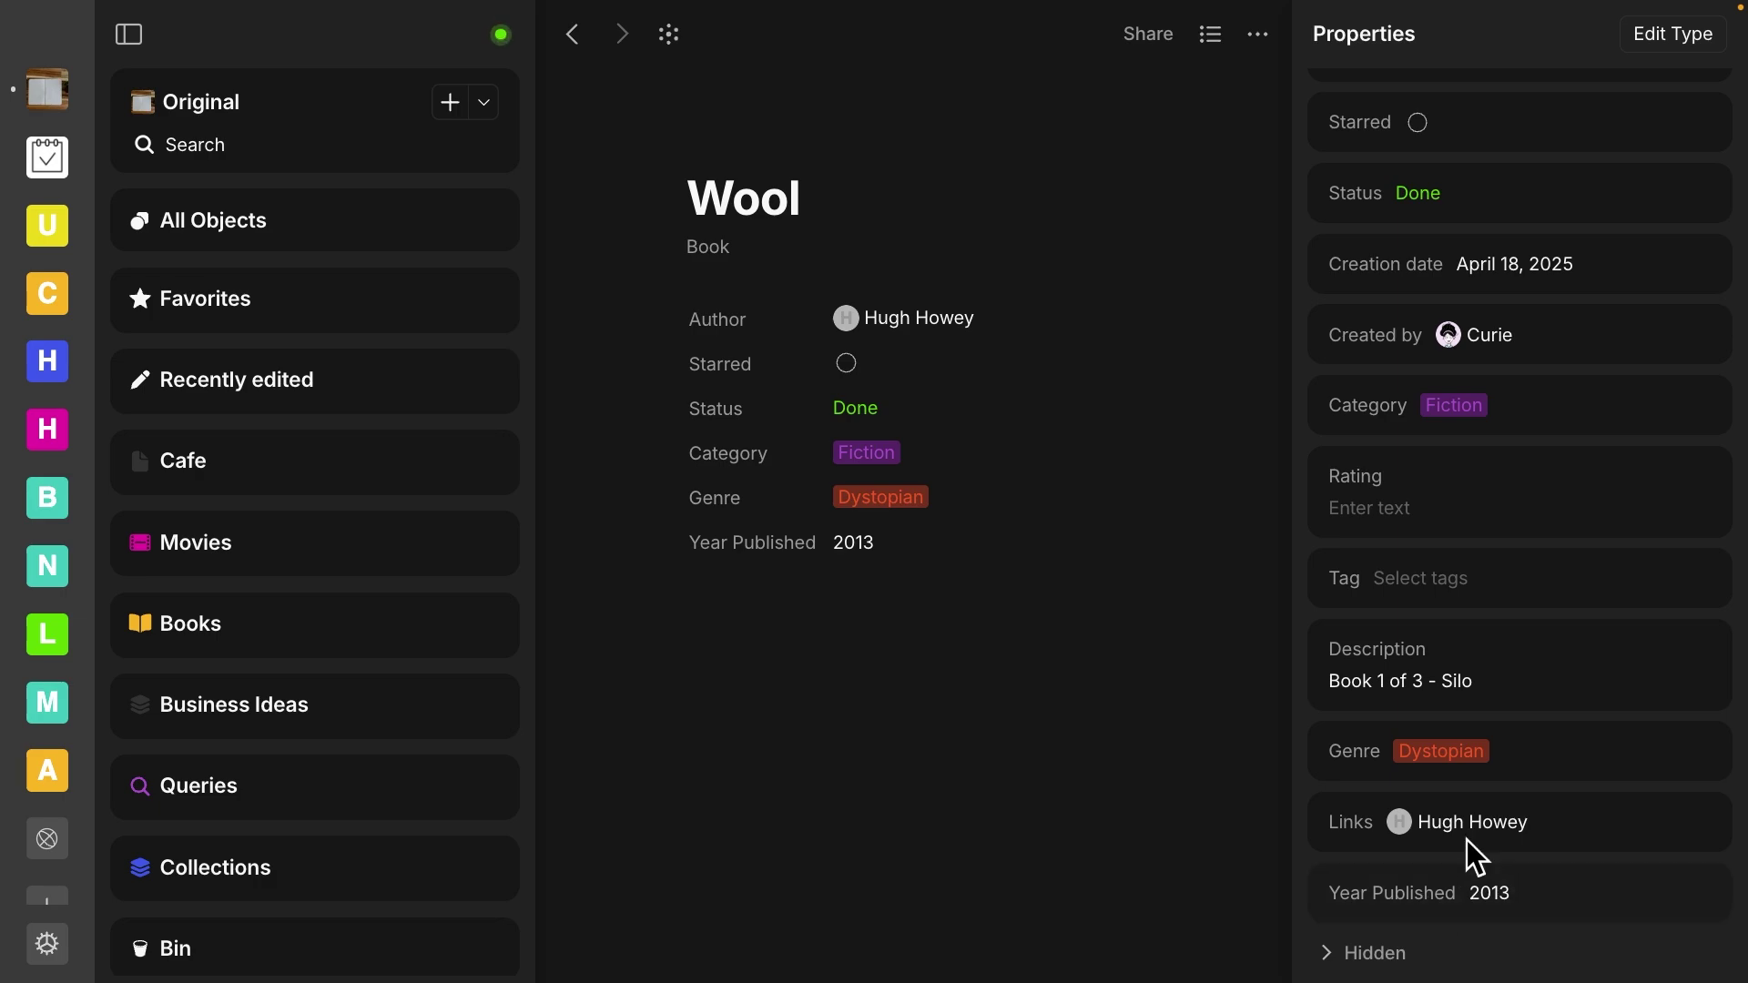
scroll(1496, 613, "up", 2)
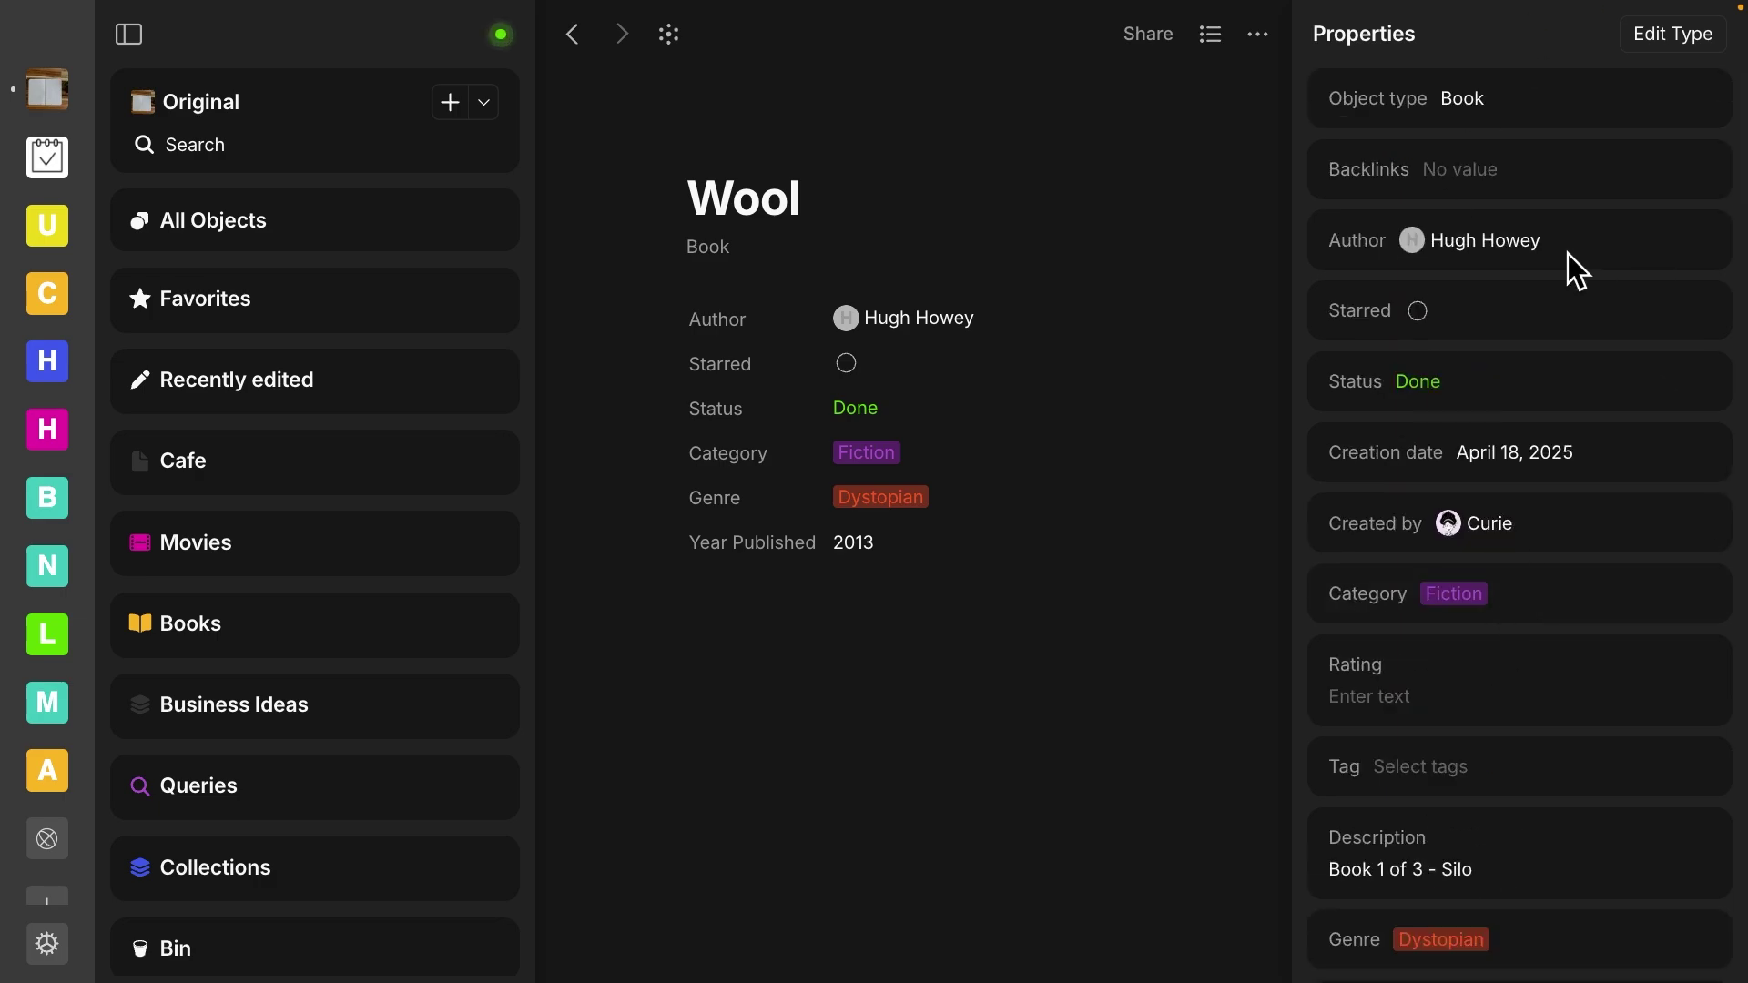
left_click(1210, 35)
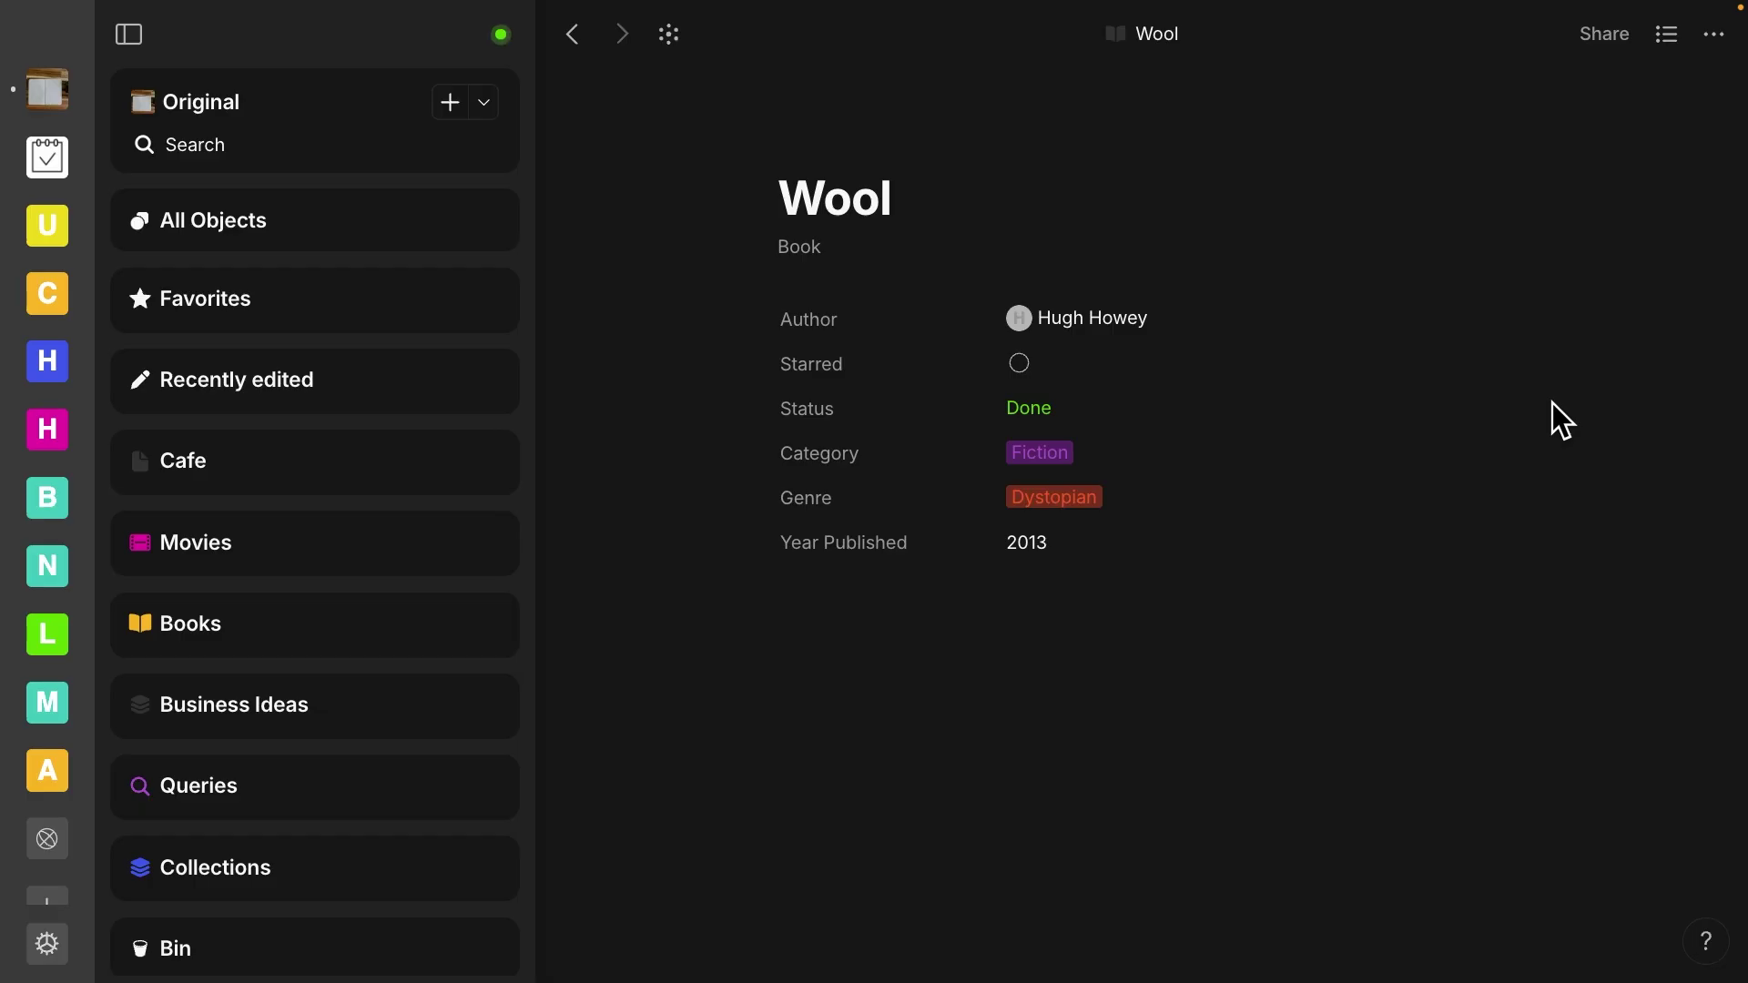
Go to the Book type page and inspect the Book Title template's options in its Templates list
left_click(799, 252)
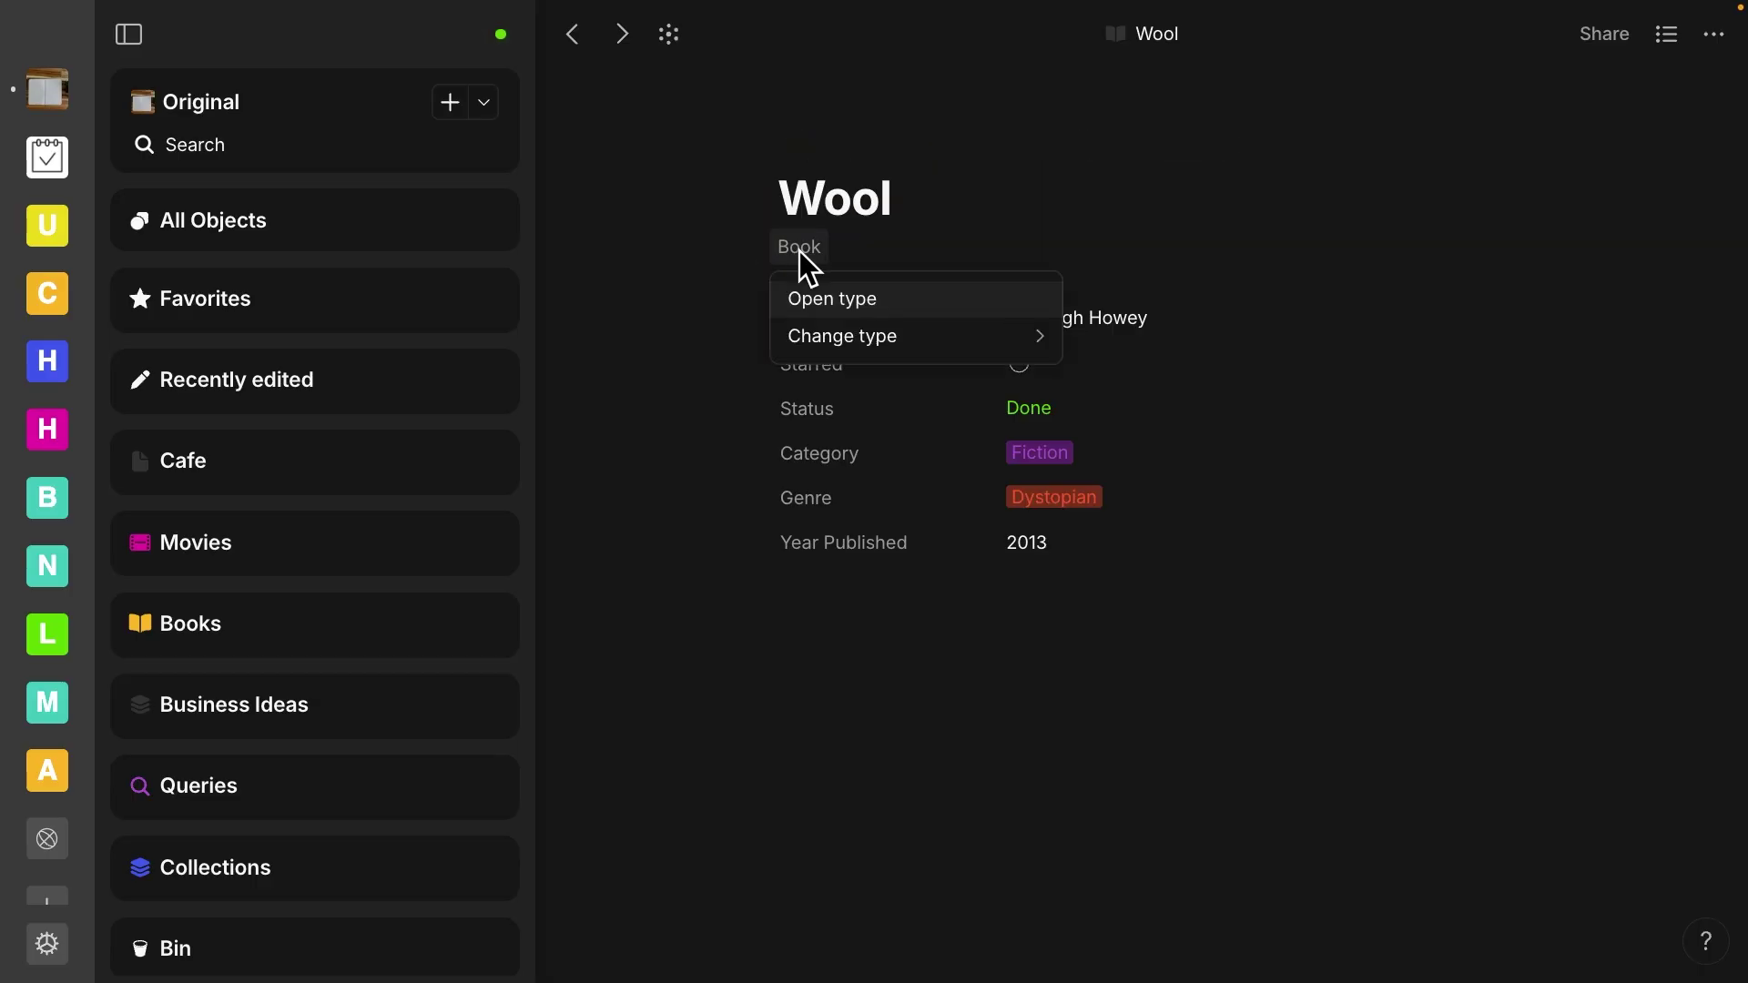
left_click(875, 307)
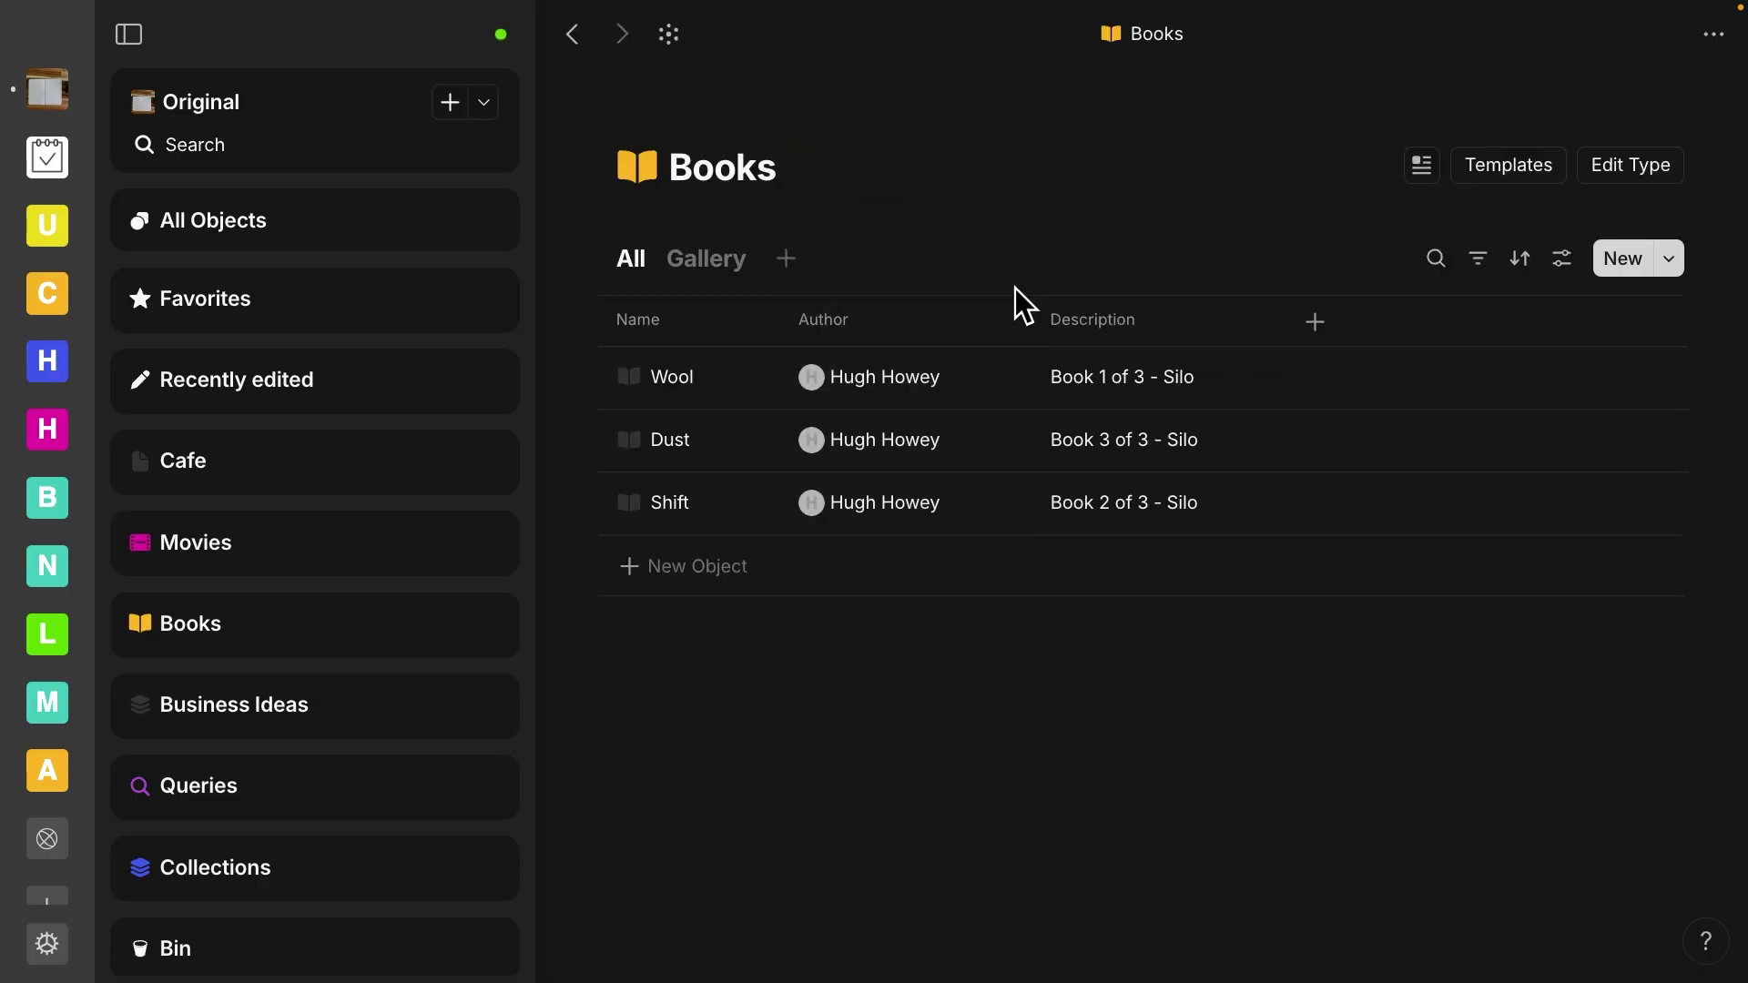
left_click(1519, 172)
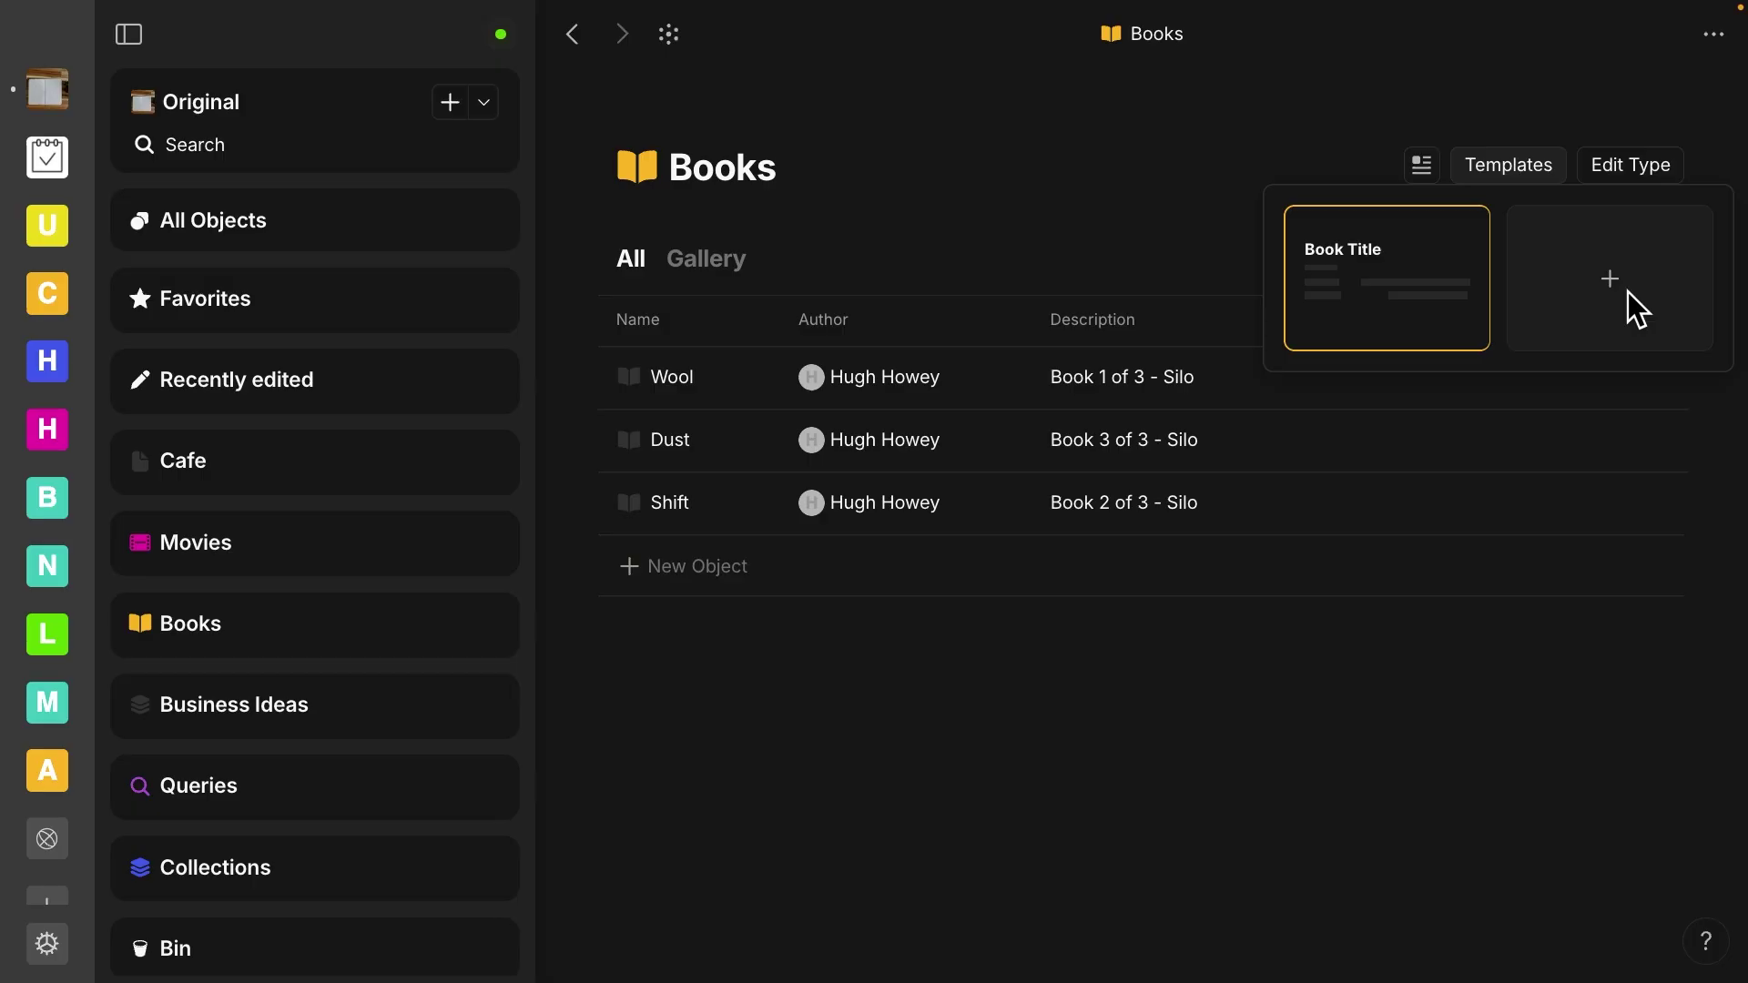
left_click(1463, 235)
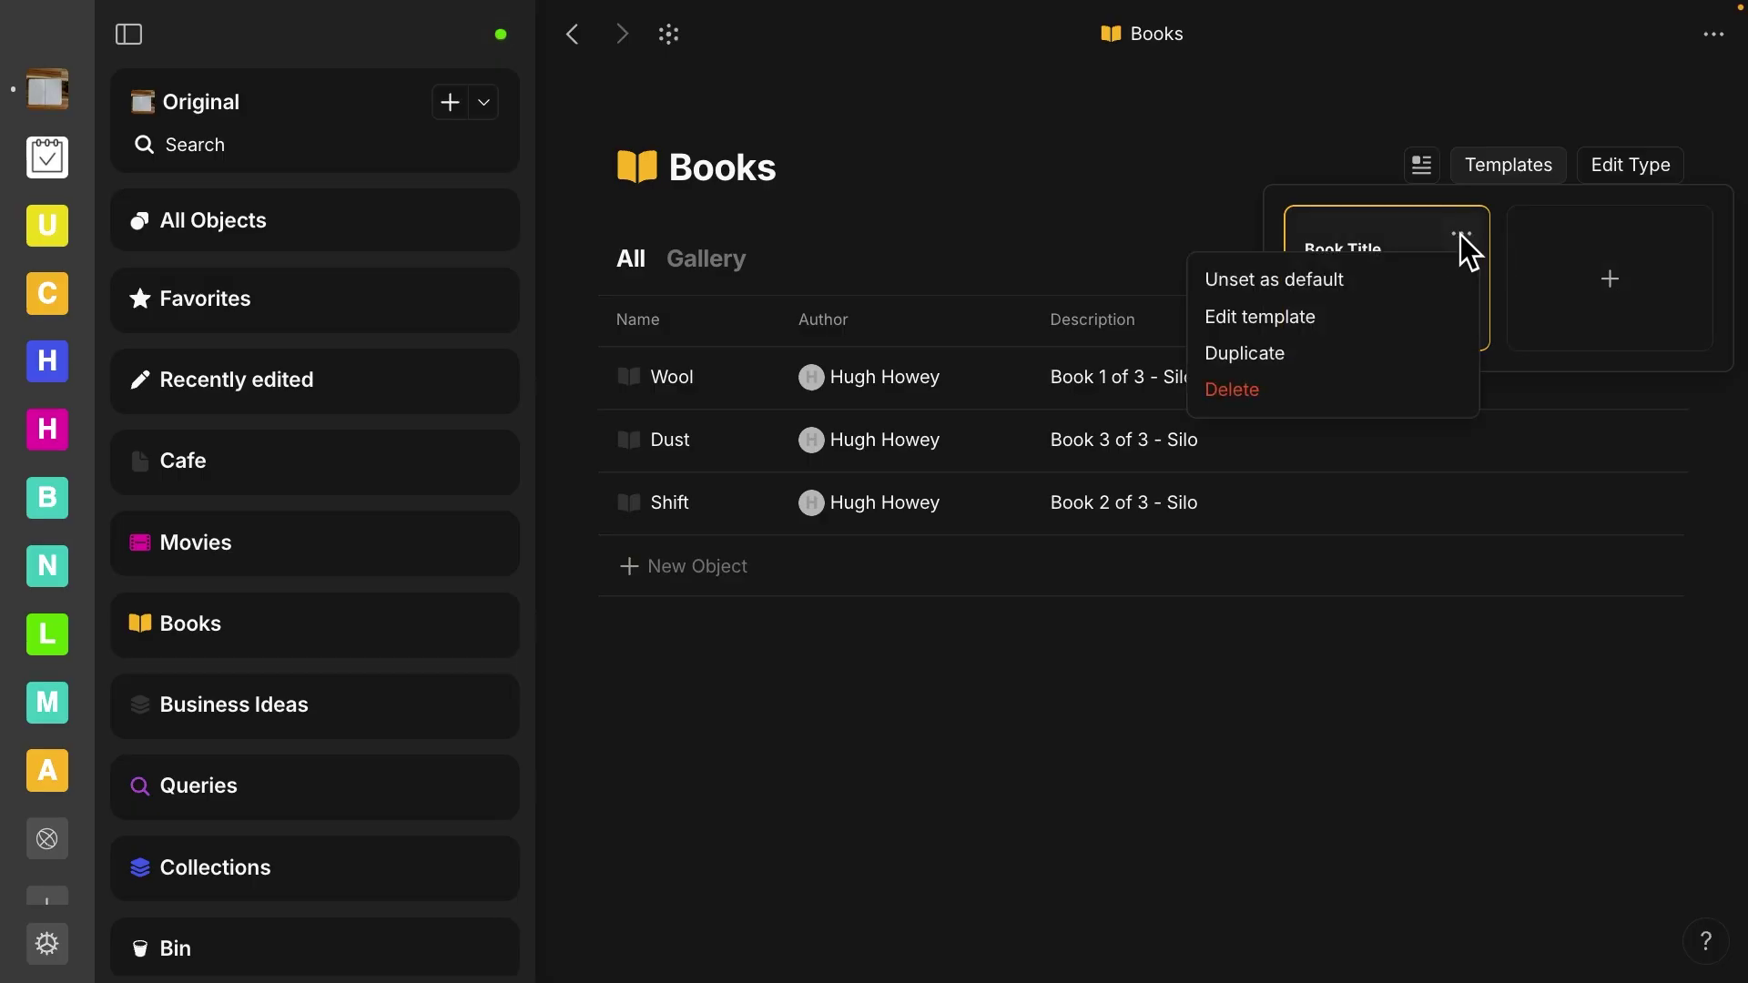
left_click(1102, 132)
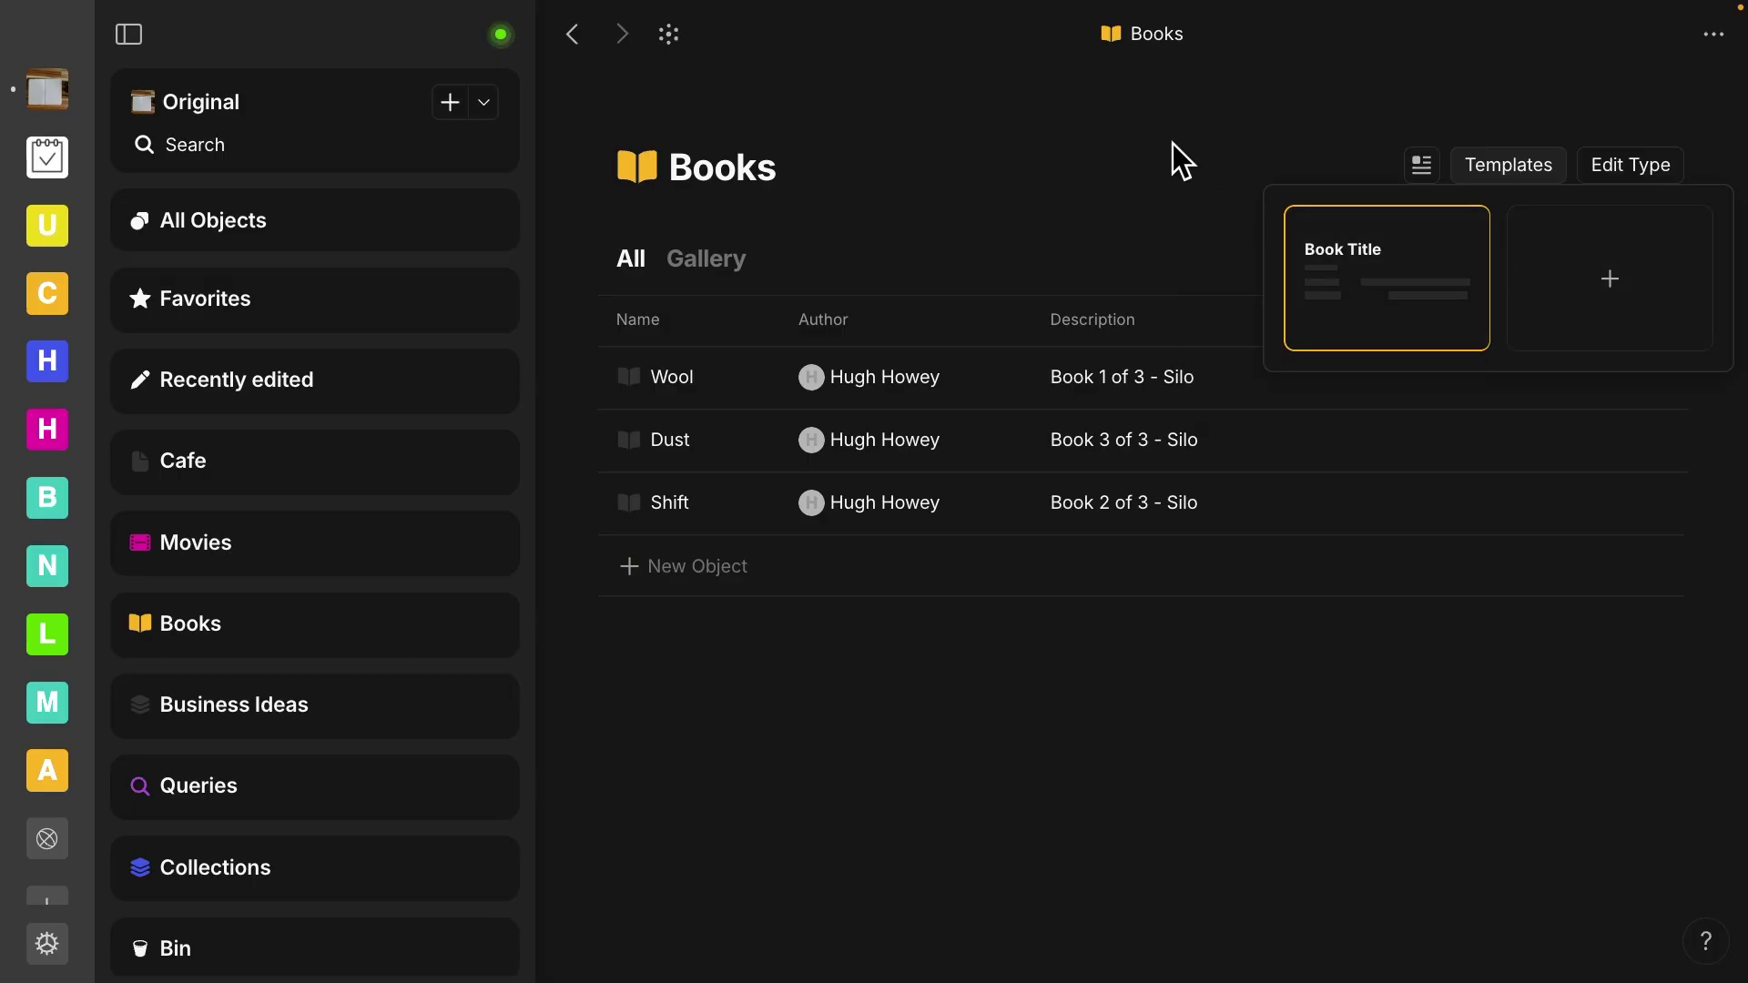
left_click(1130, 154)
scroll(404, 535, "down", 1)
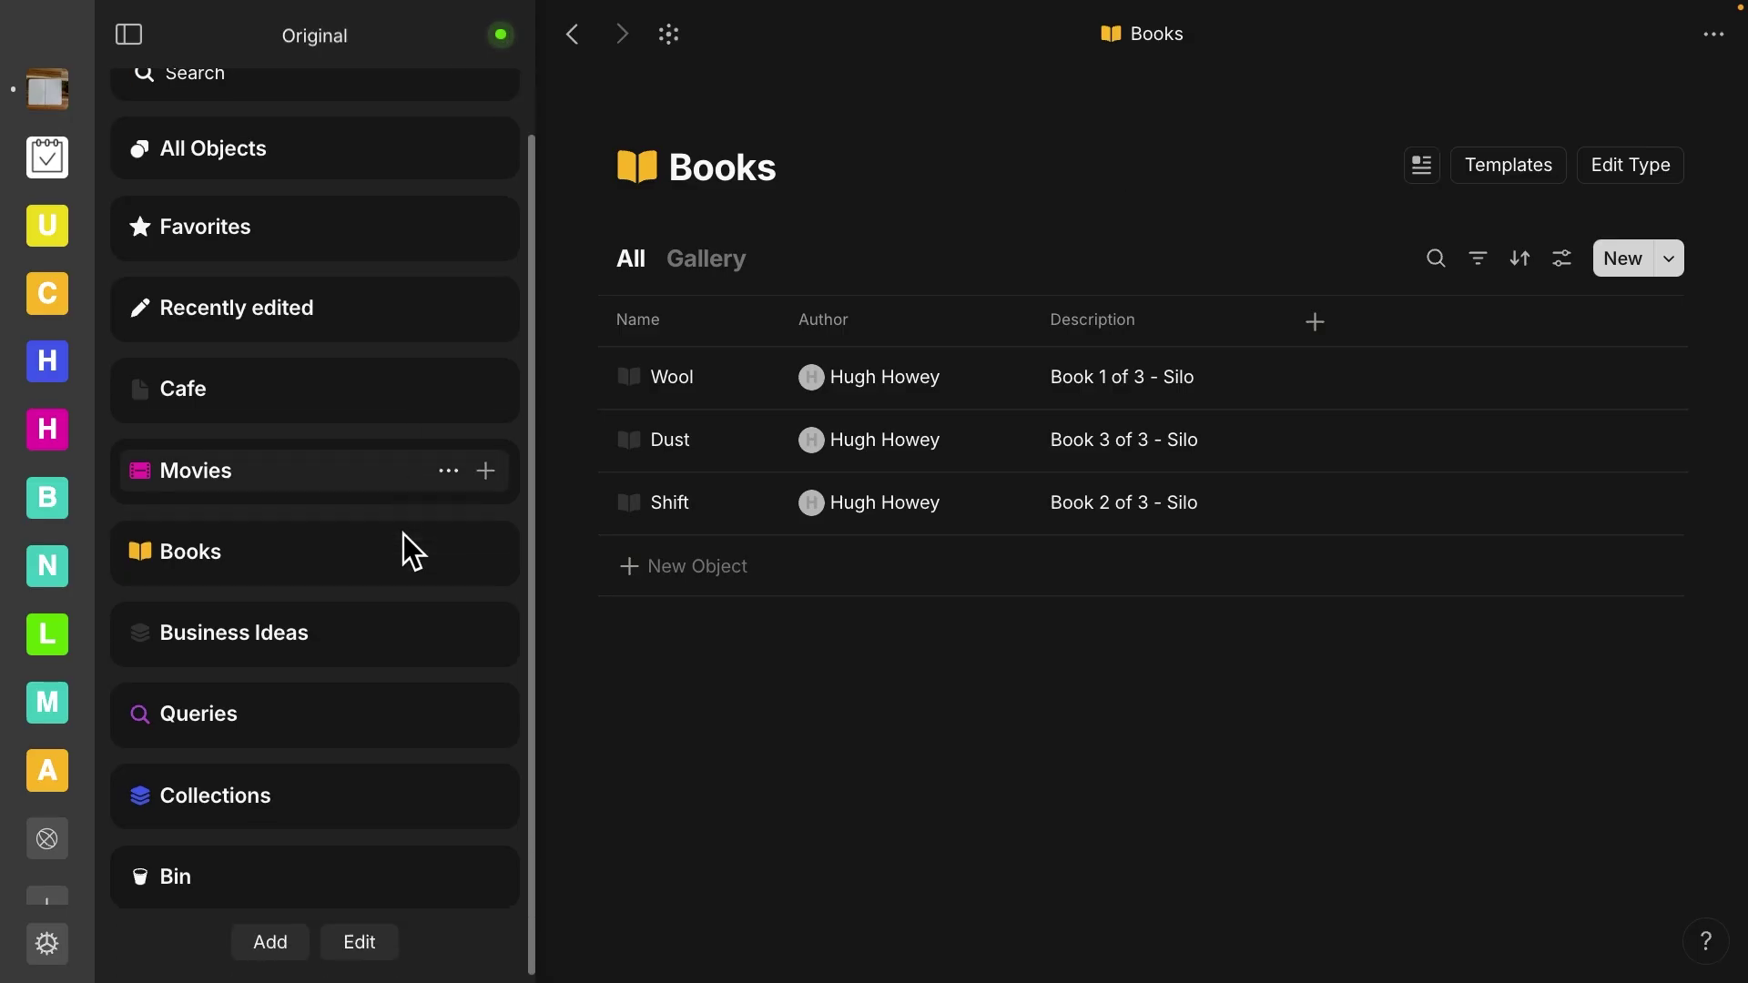
Switch to the Collections list and create a new collection template titled New Collection
left_click(244, 795)
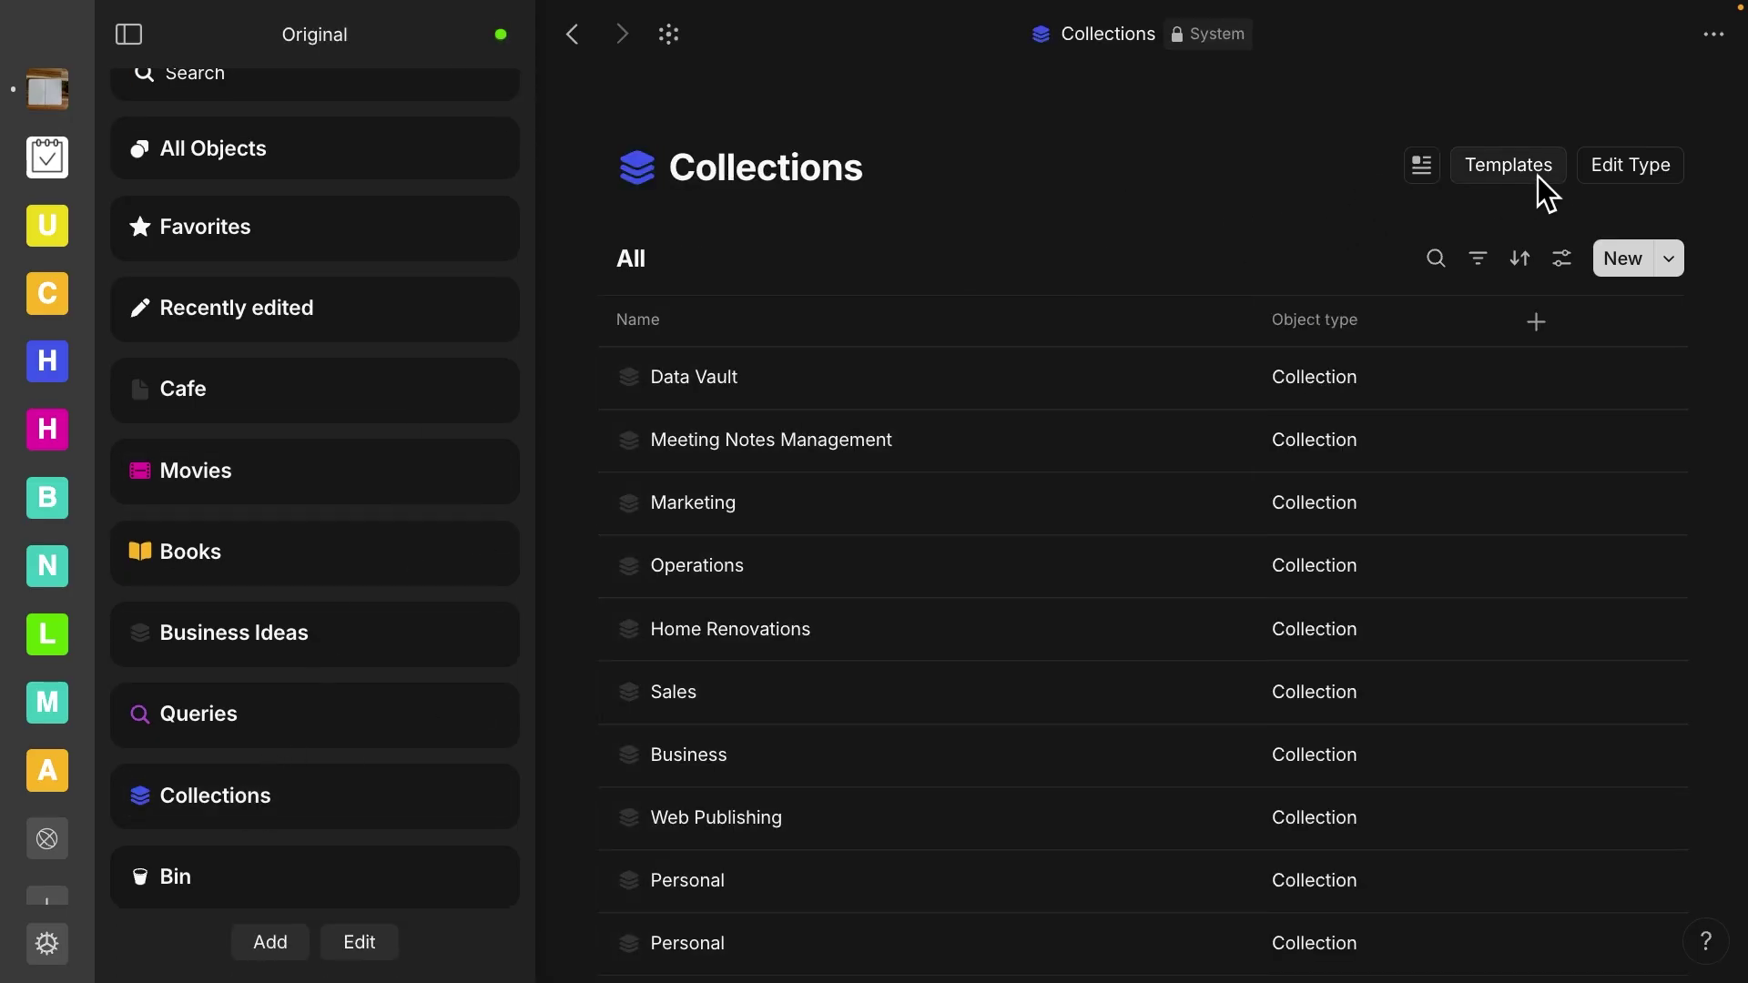
left_click(1513, 171)
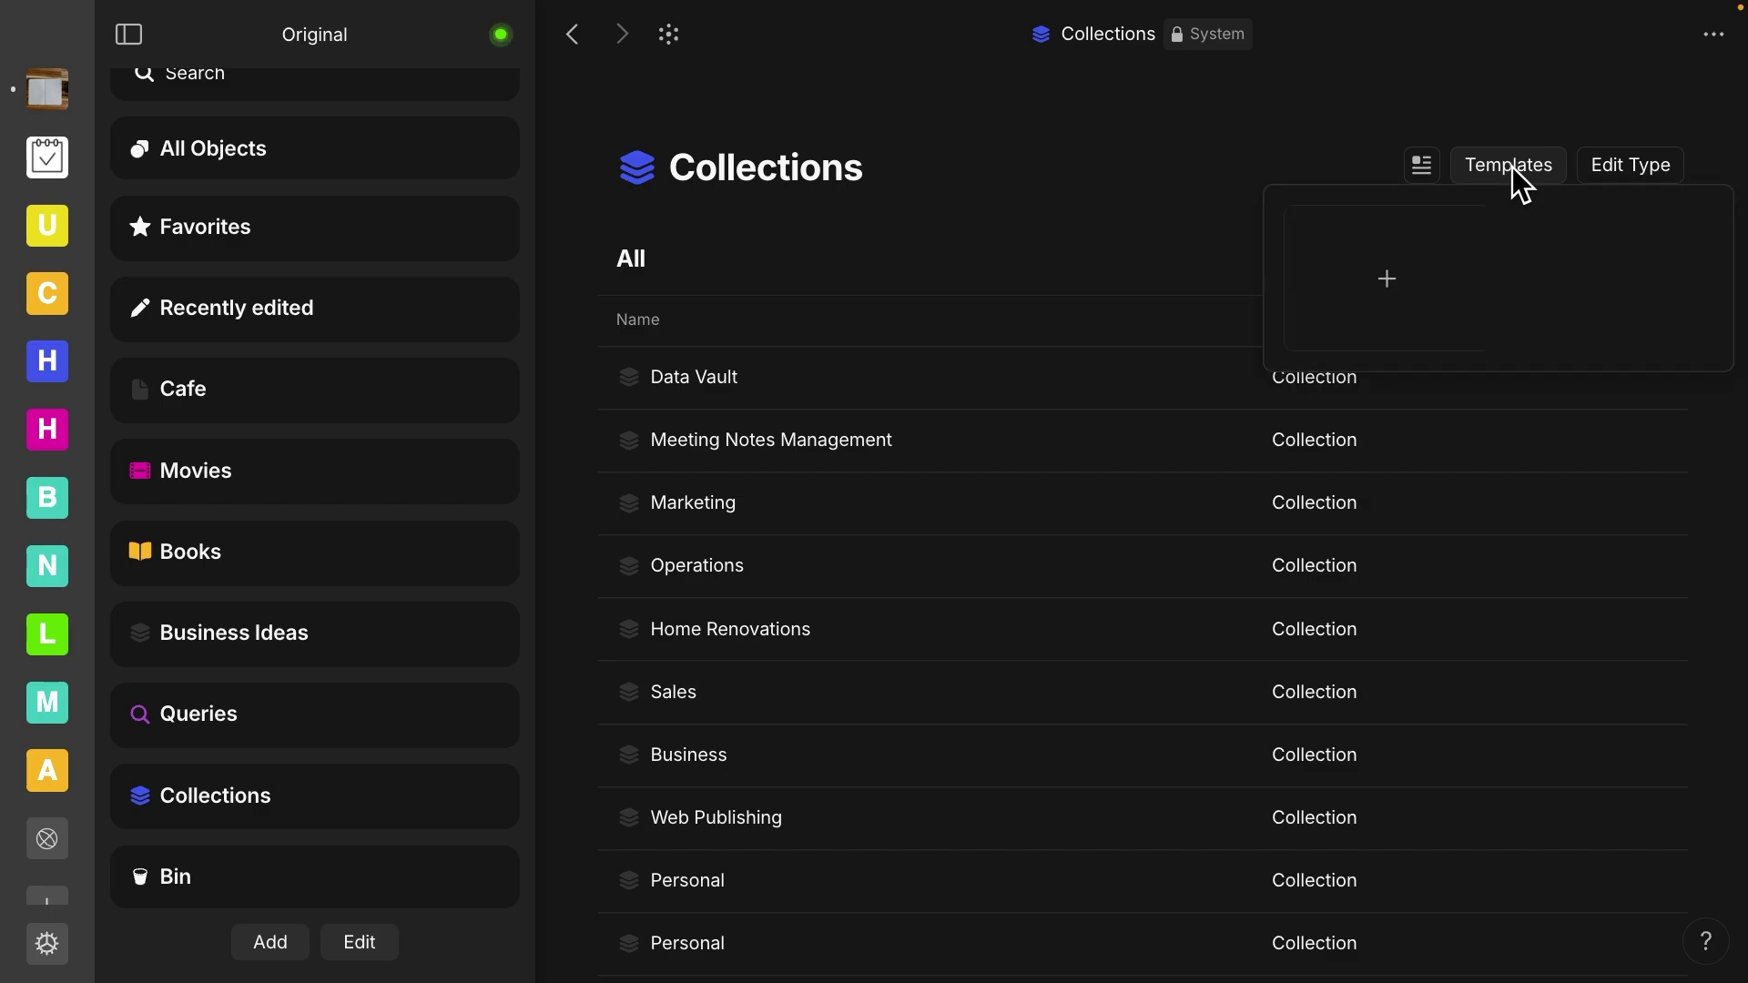
left_click(1391, 279)
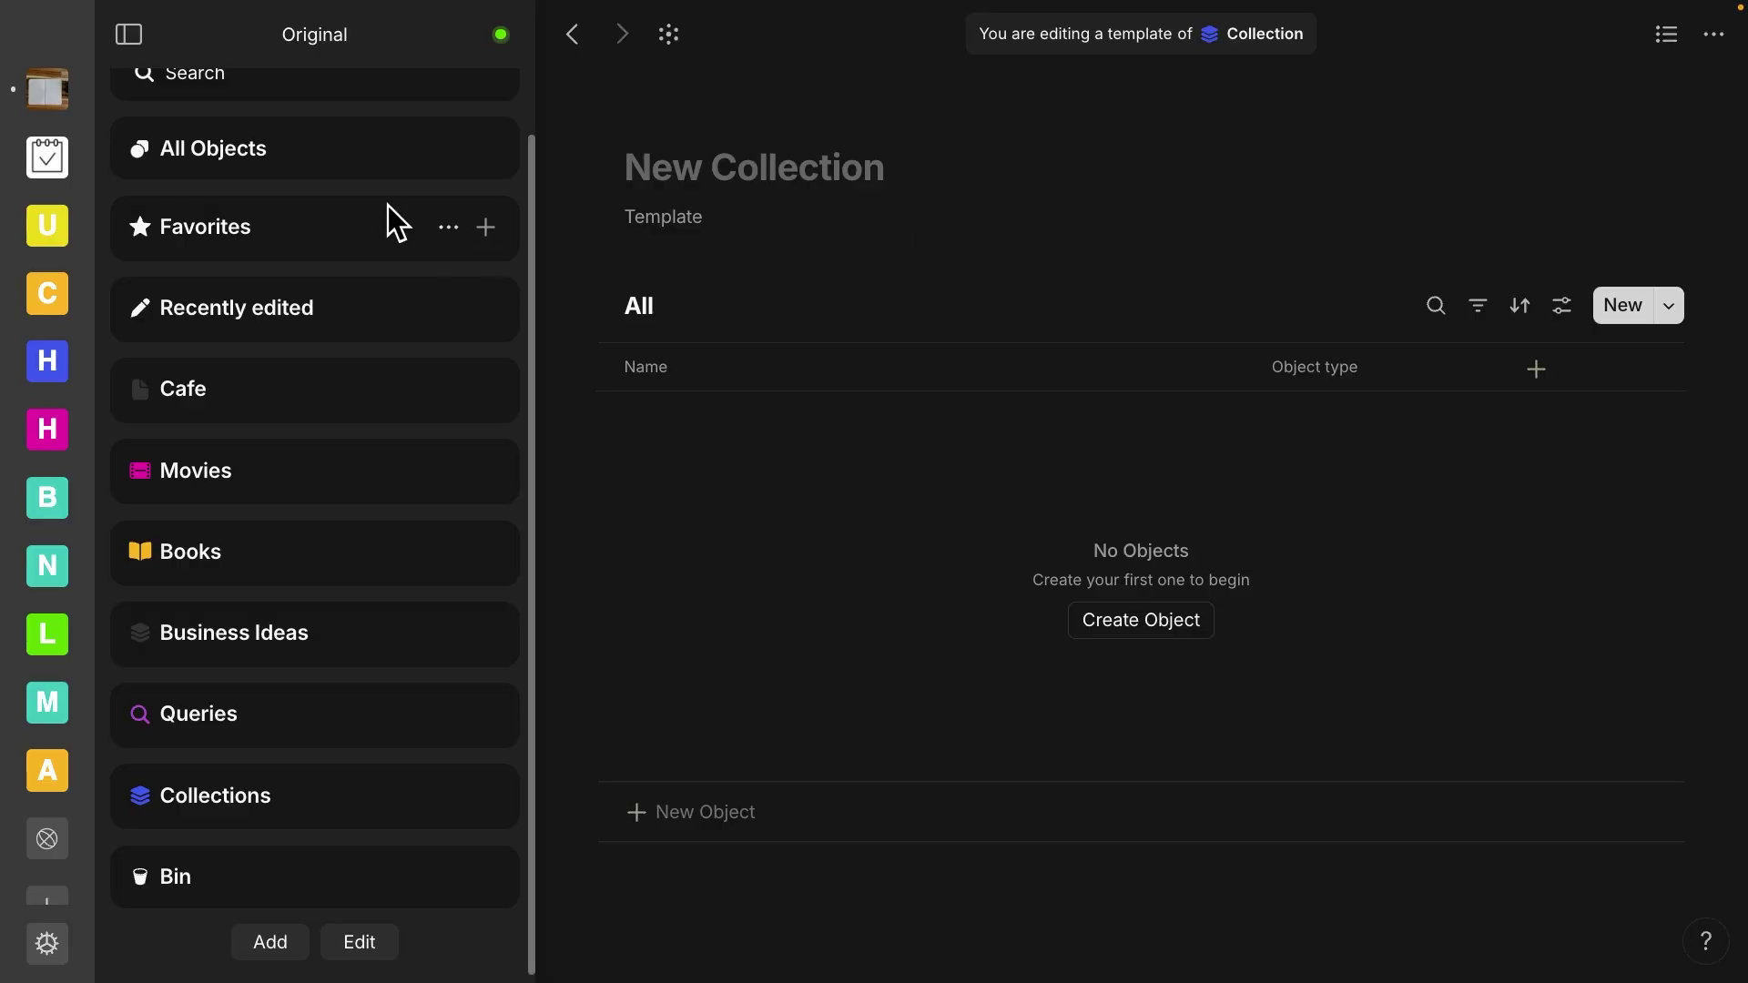
scroll(389, 208, "up", 2)
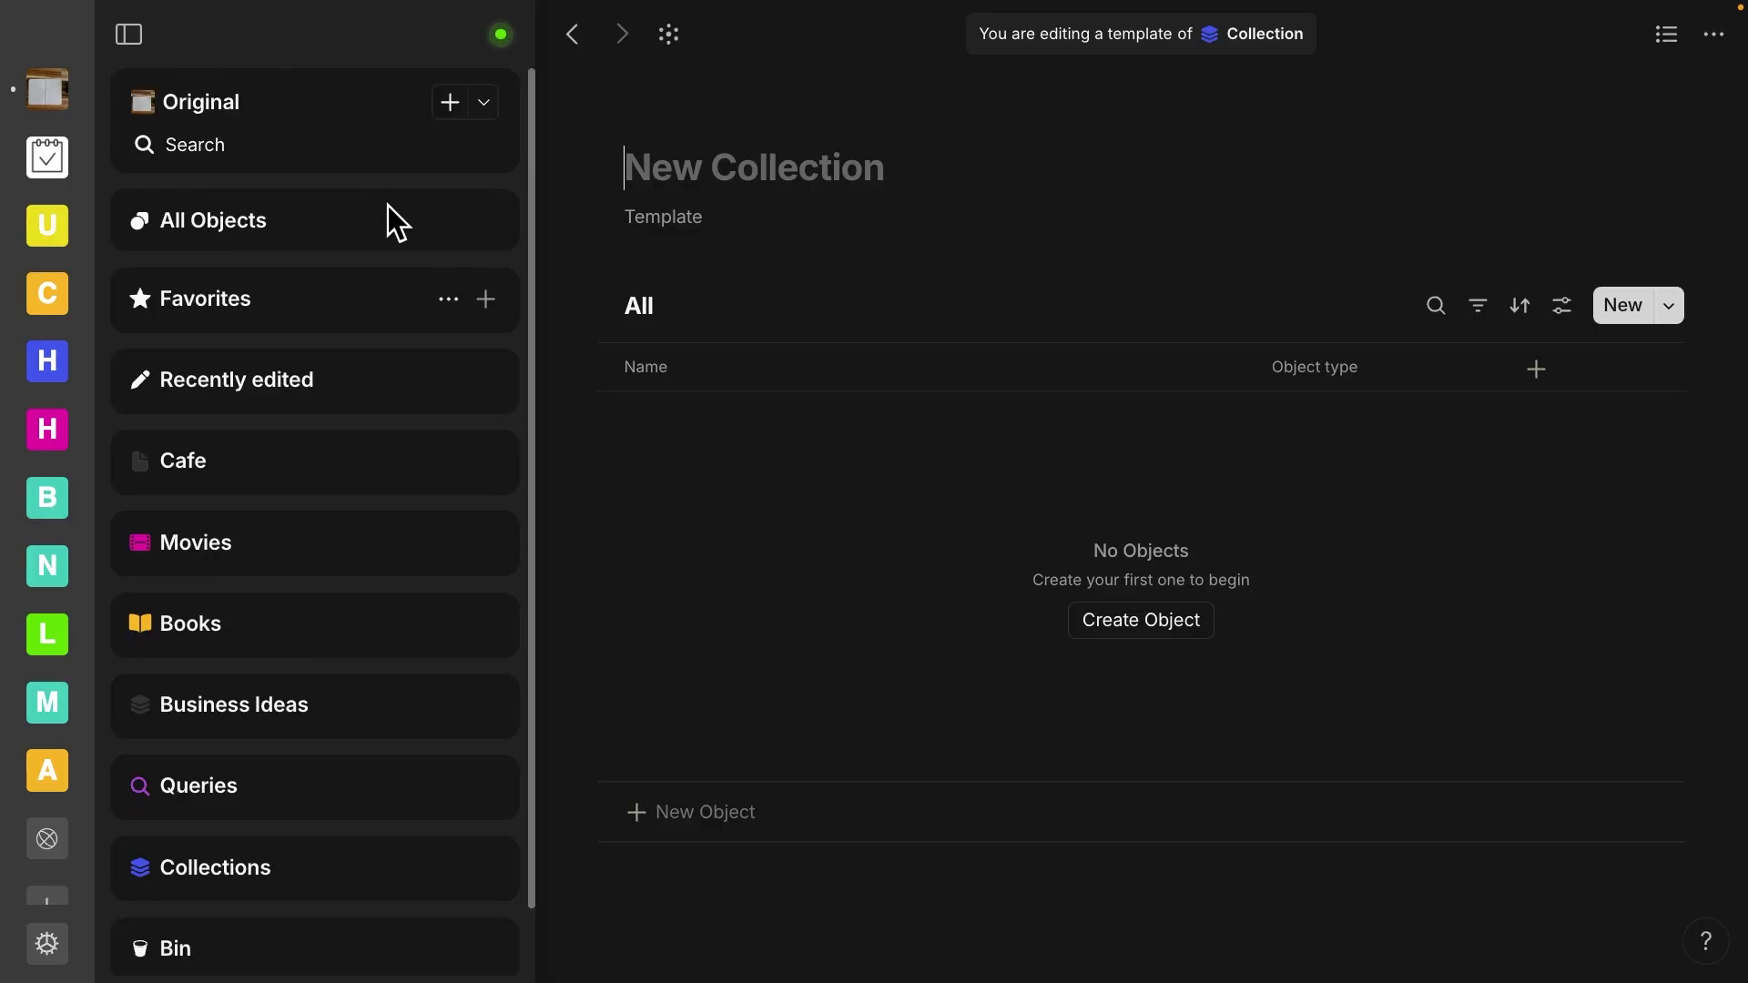
Open the Original space's settings and view its Object Types list
left_click(206, 107)
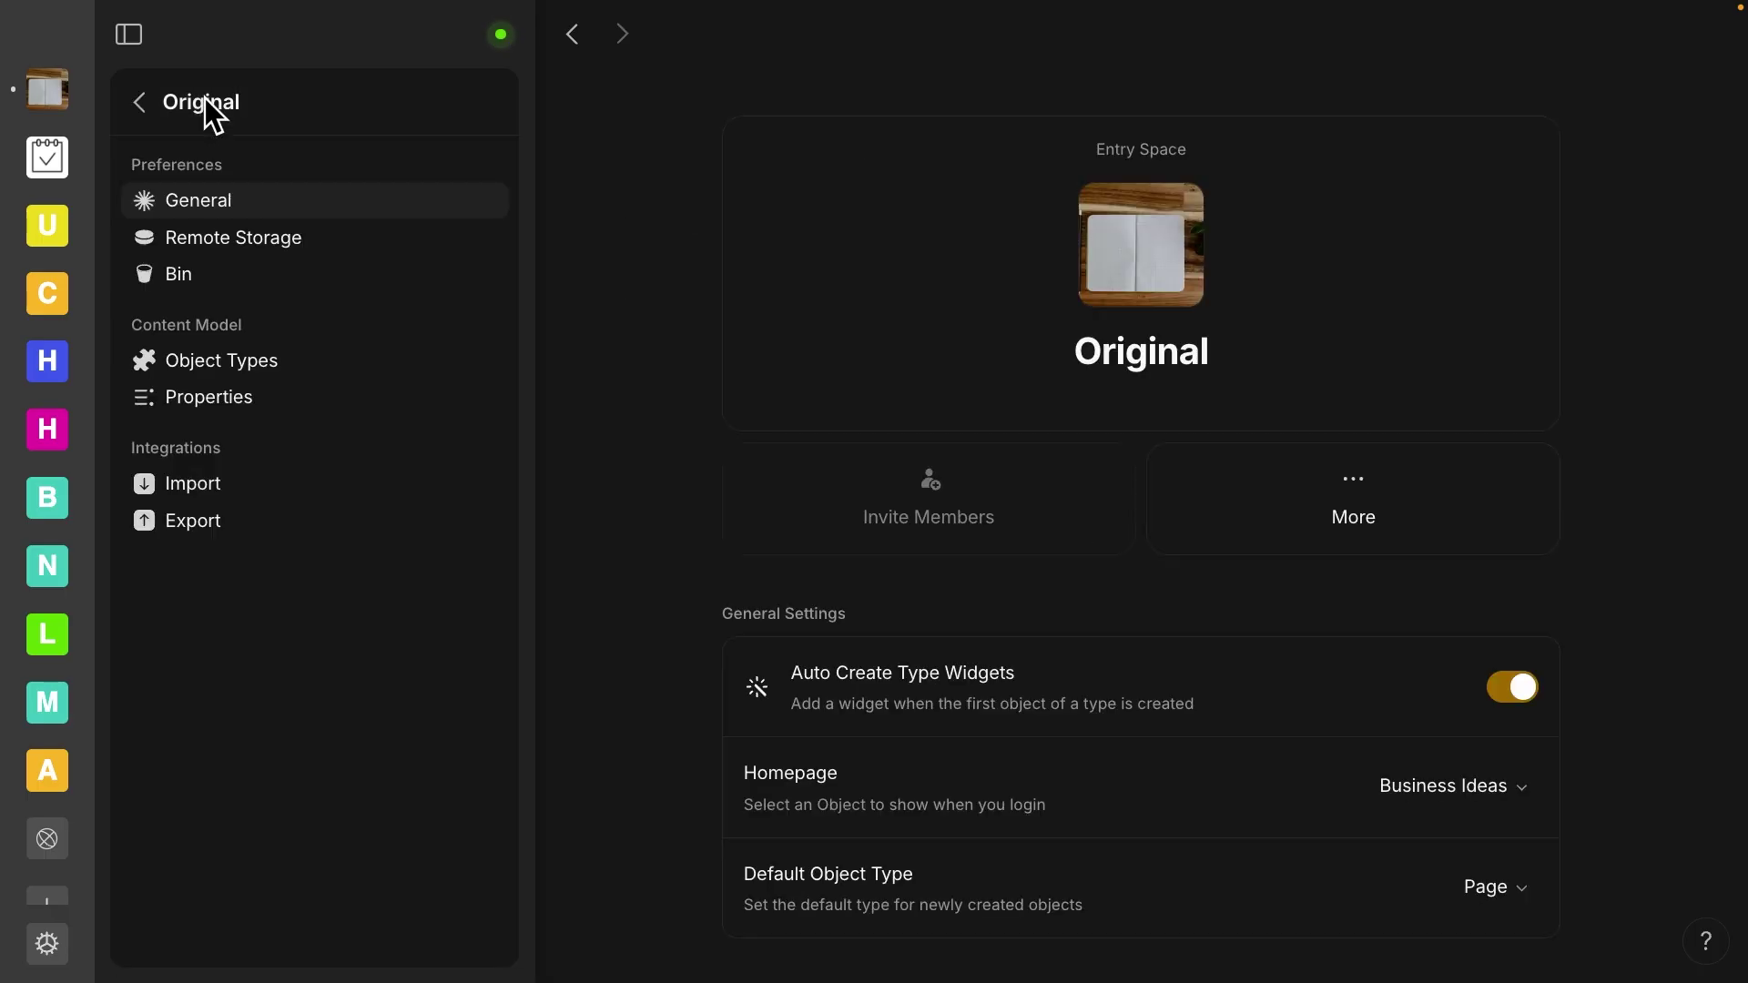
left_click(303, 363)
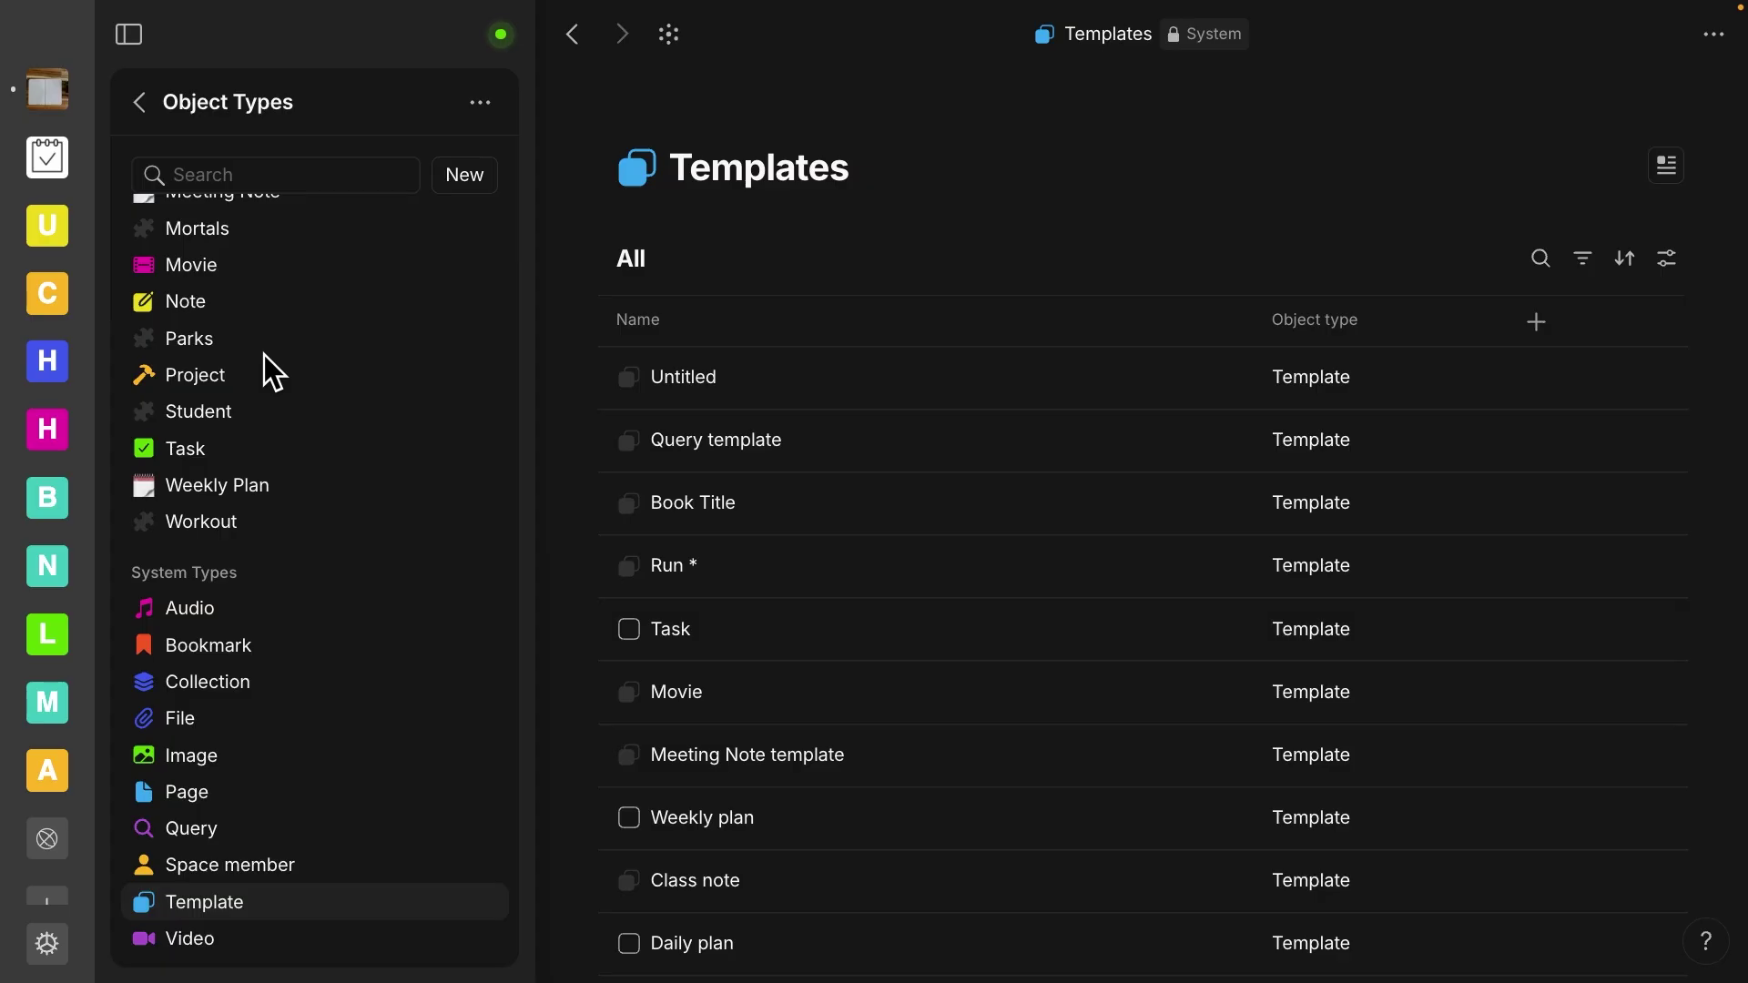
Open the Book type and reset every Book object's layout to match the type, confirming the reset
scroll(259, 346, "up", 5)
left_click(203, 263)
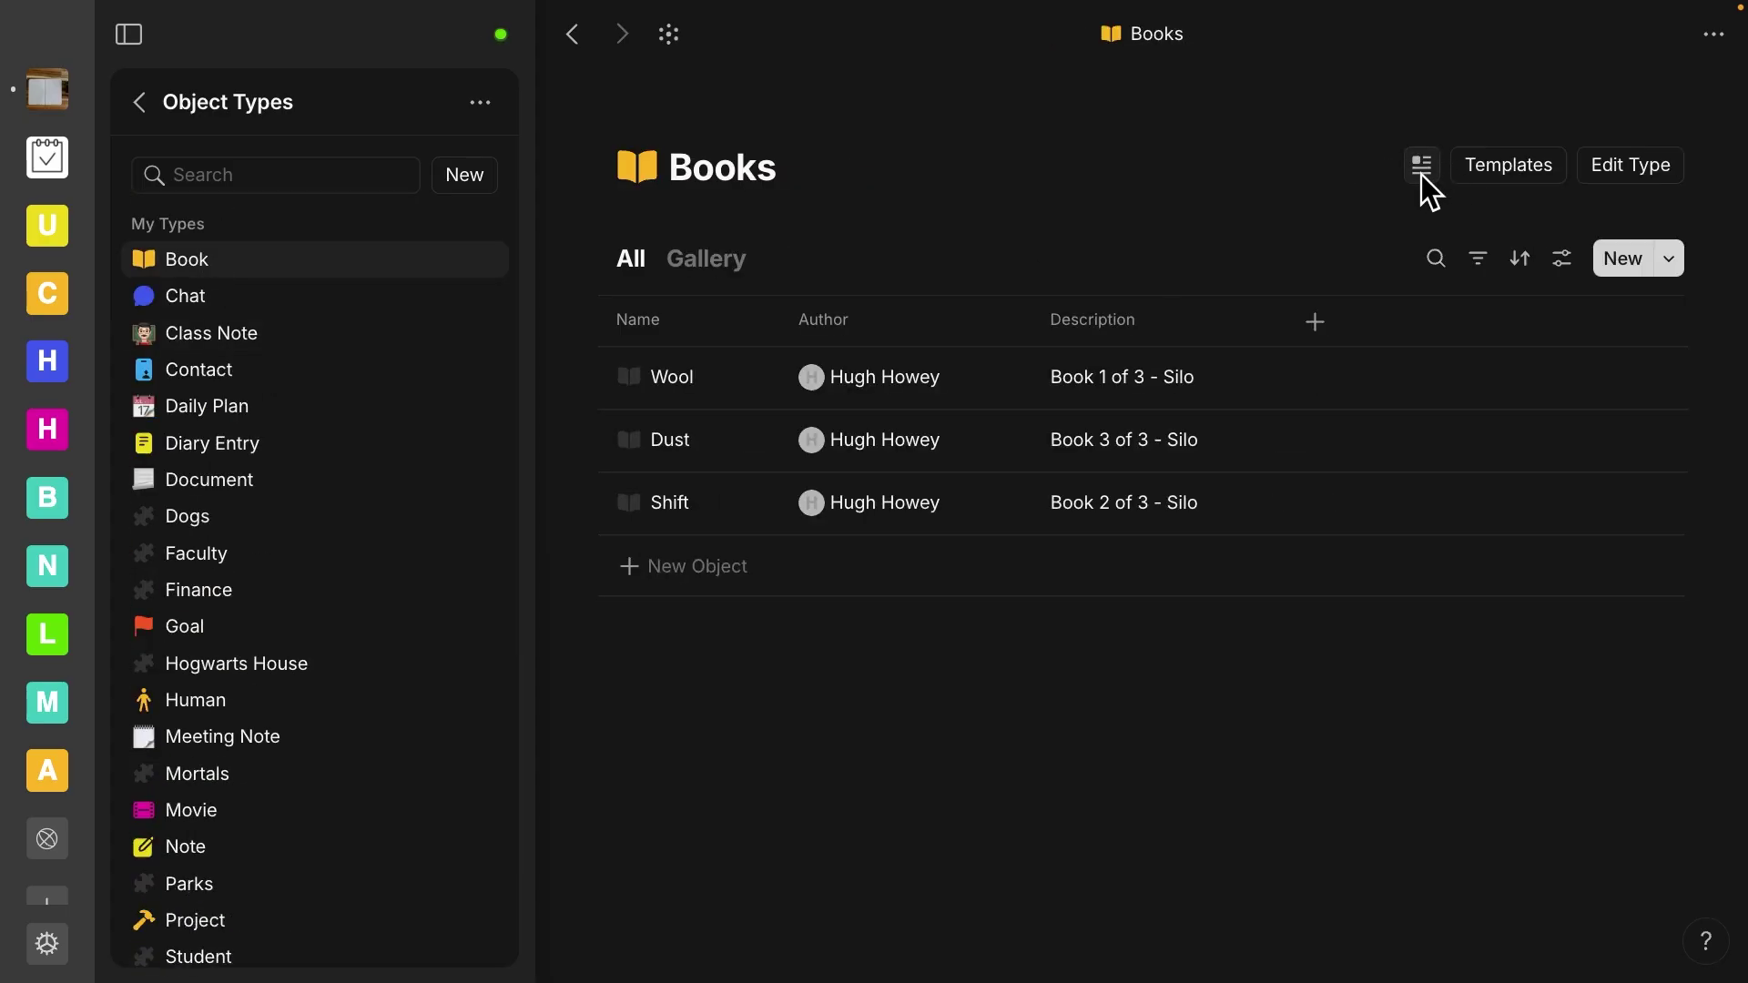
left_click(1421, 175)
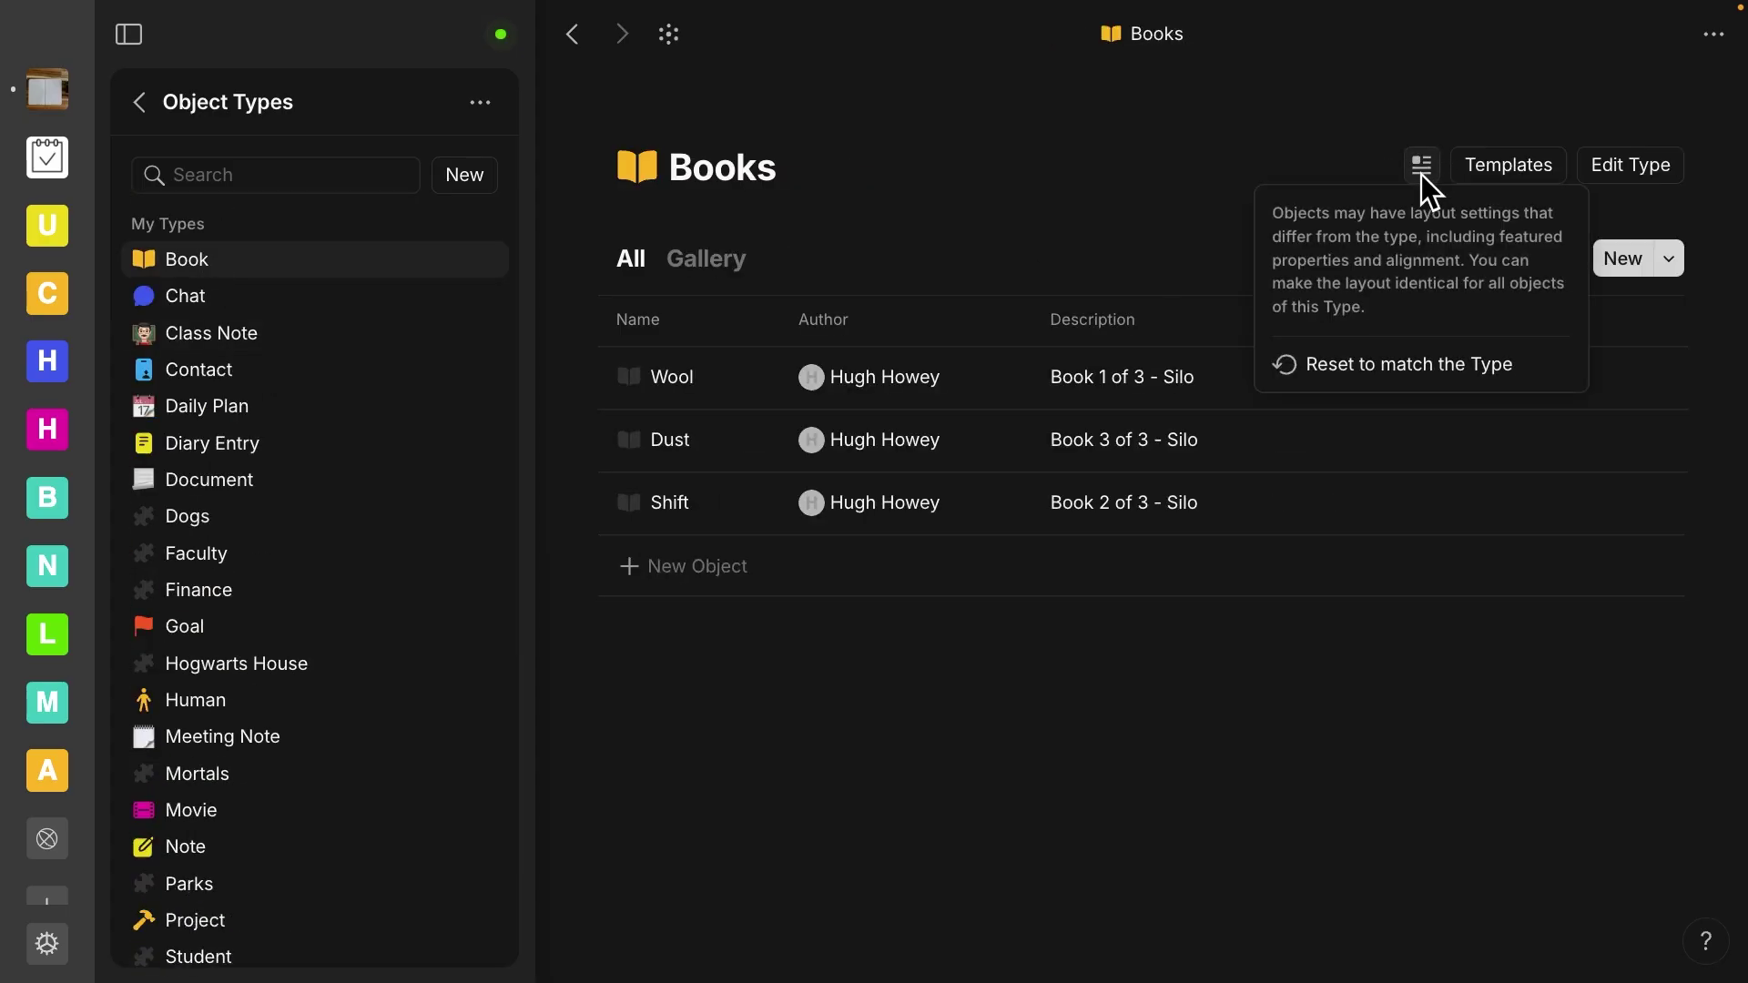
left_click(1376, 386)
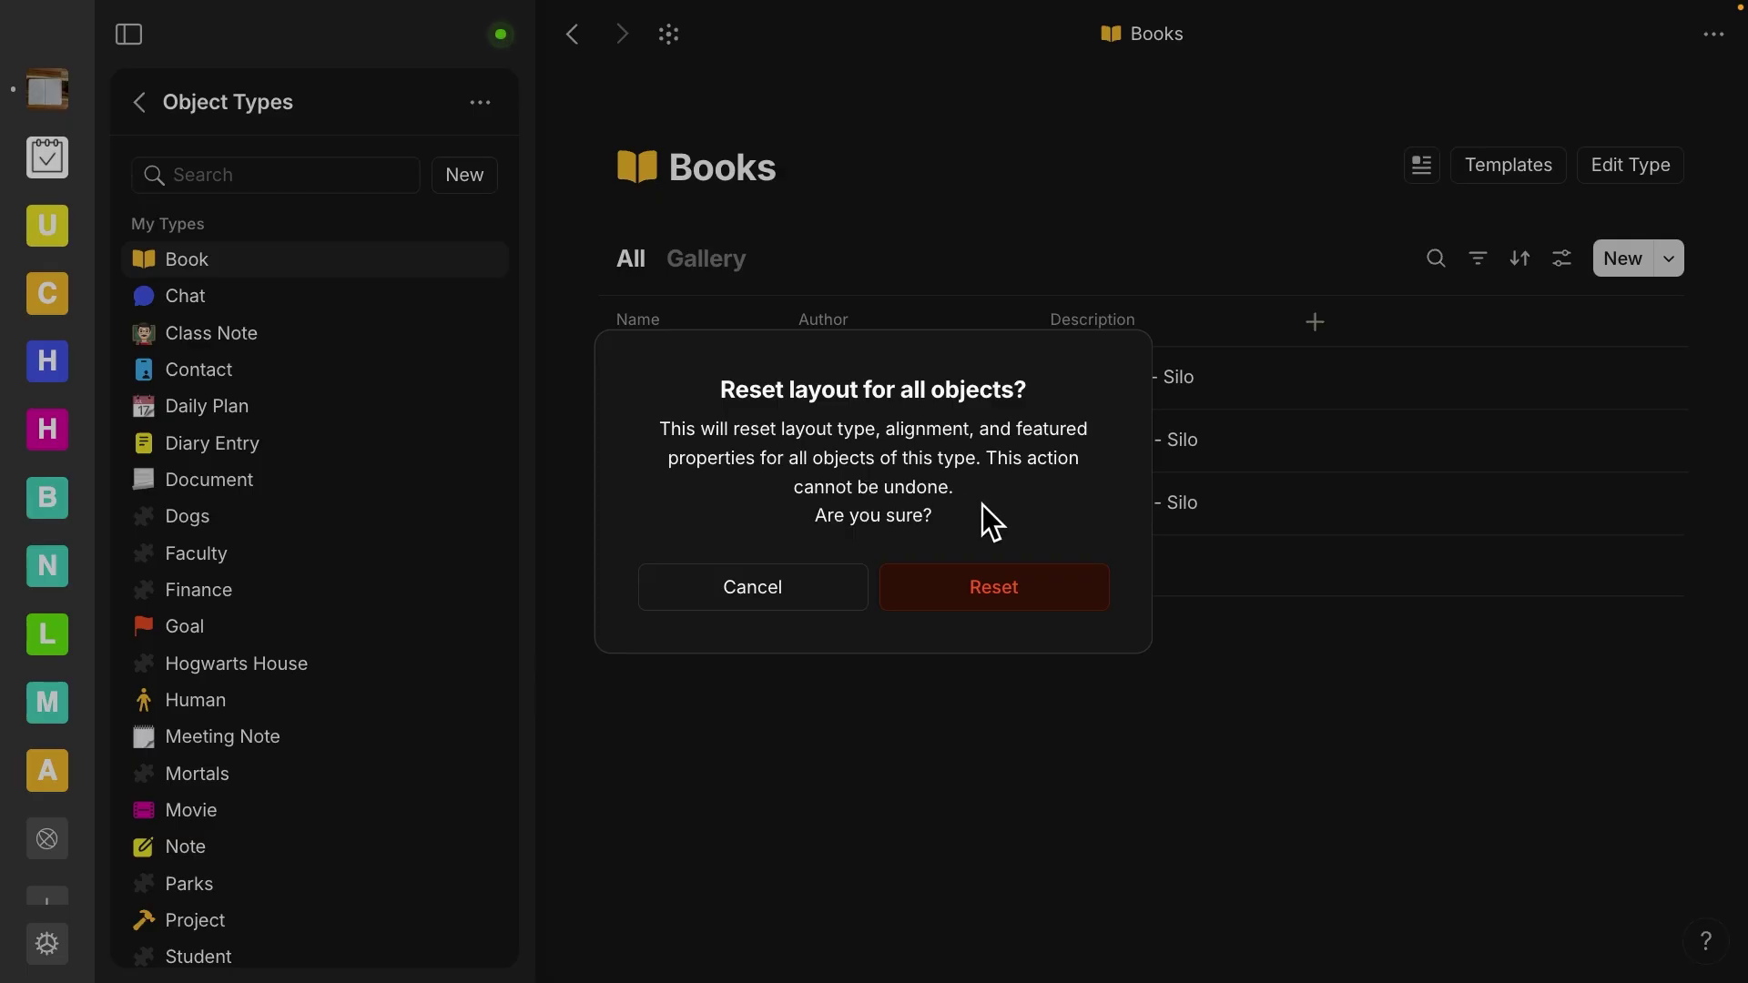
left_click(1024, 587)
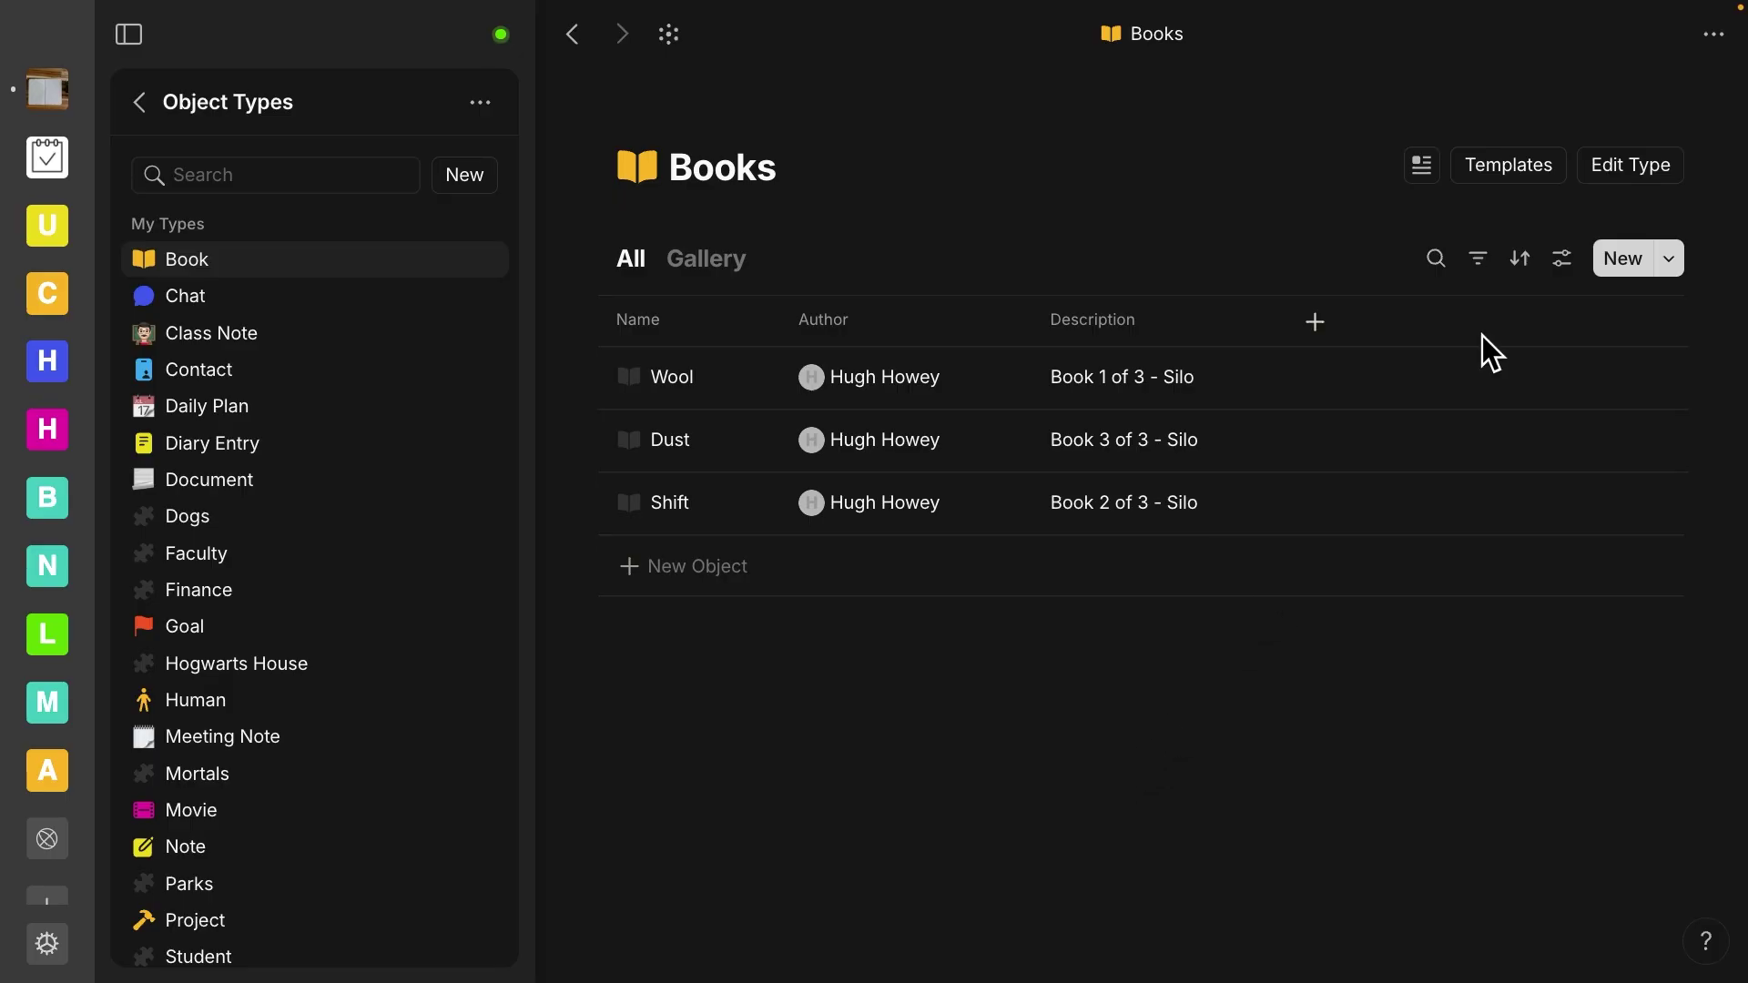
Open the Book type editor, view its icon choices, close it unchanged, and return to settings
left_click(1627, 183)
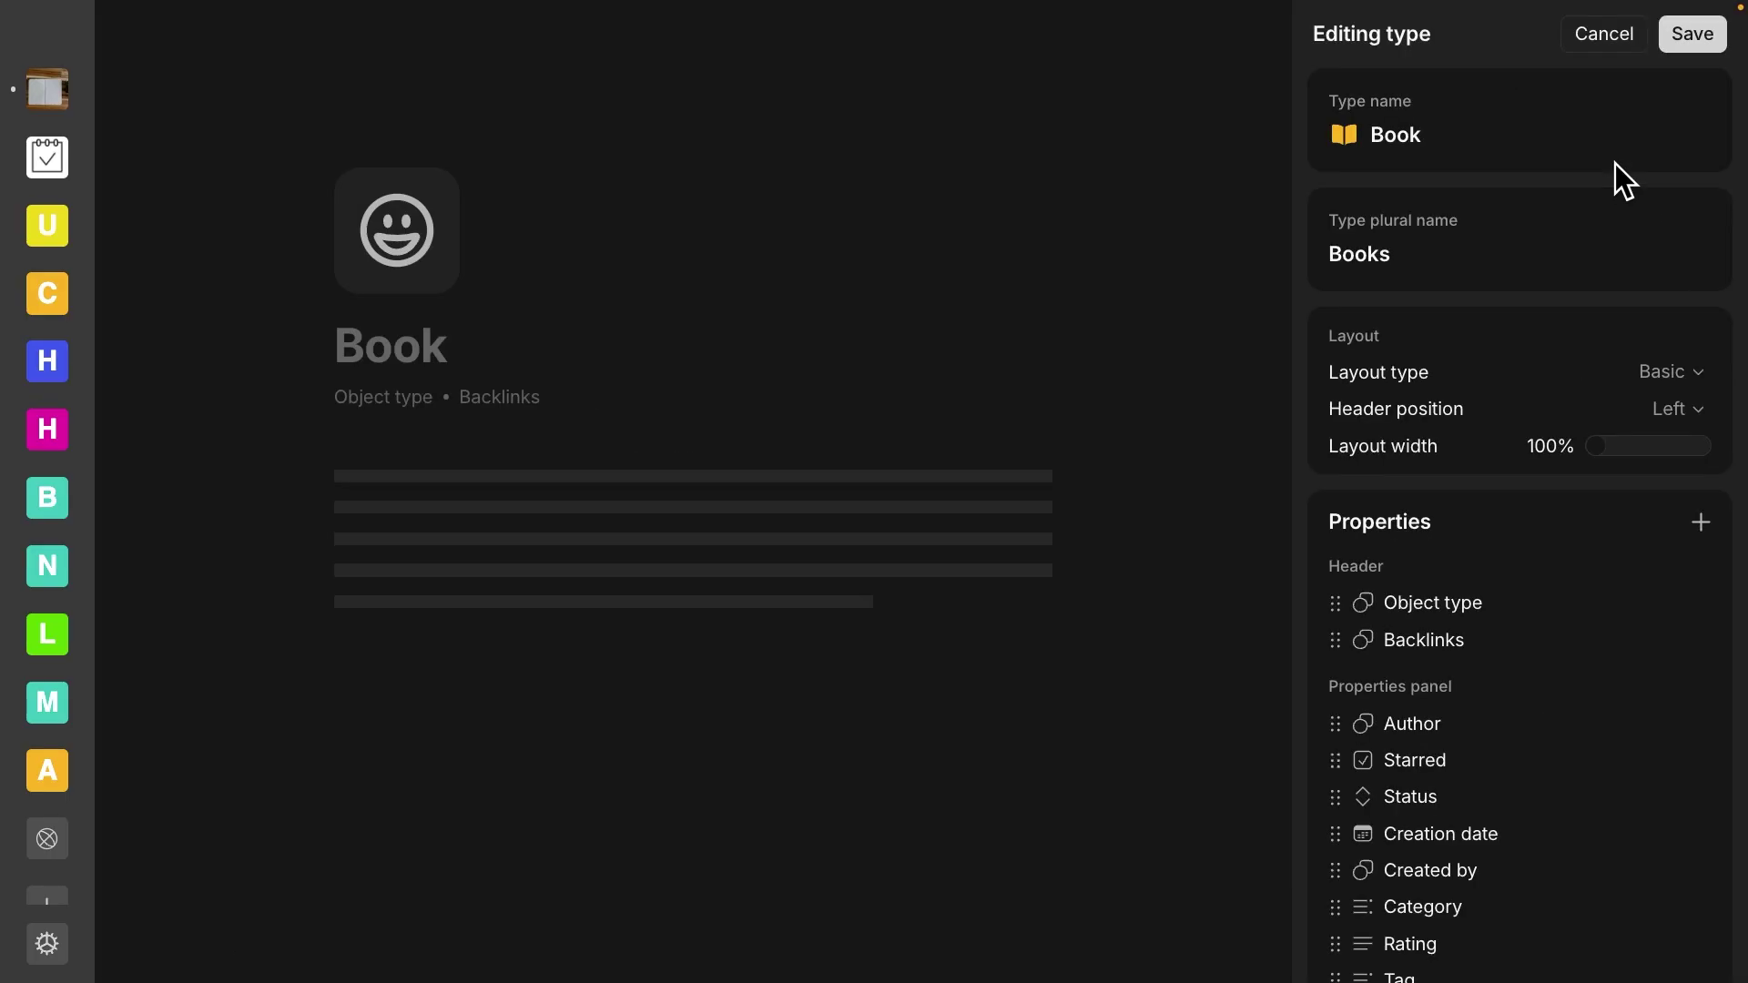
left_click(1345, 136)
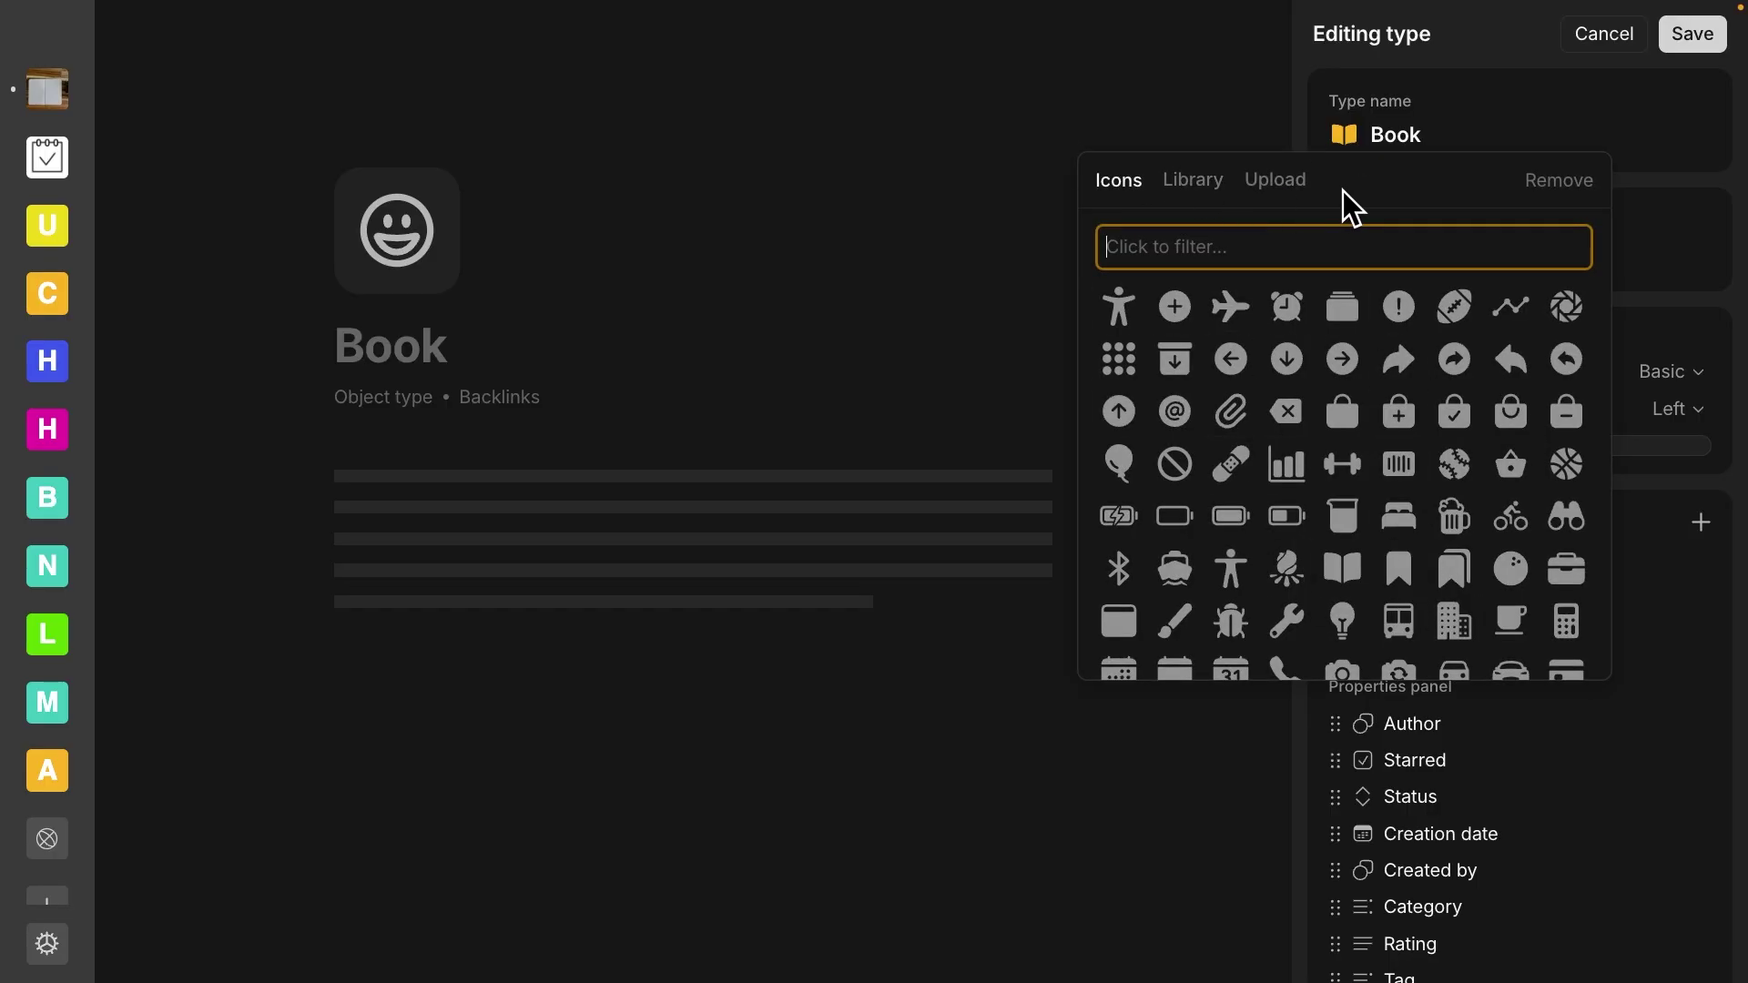
left_click(1604, 34)
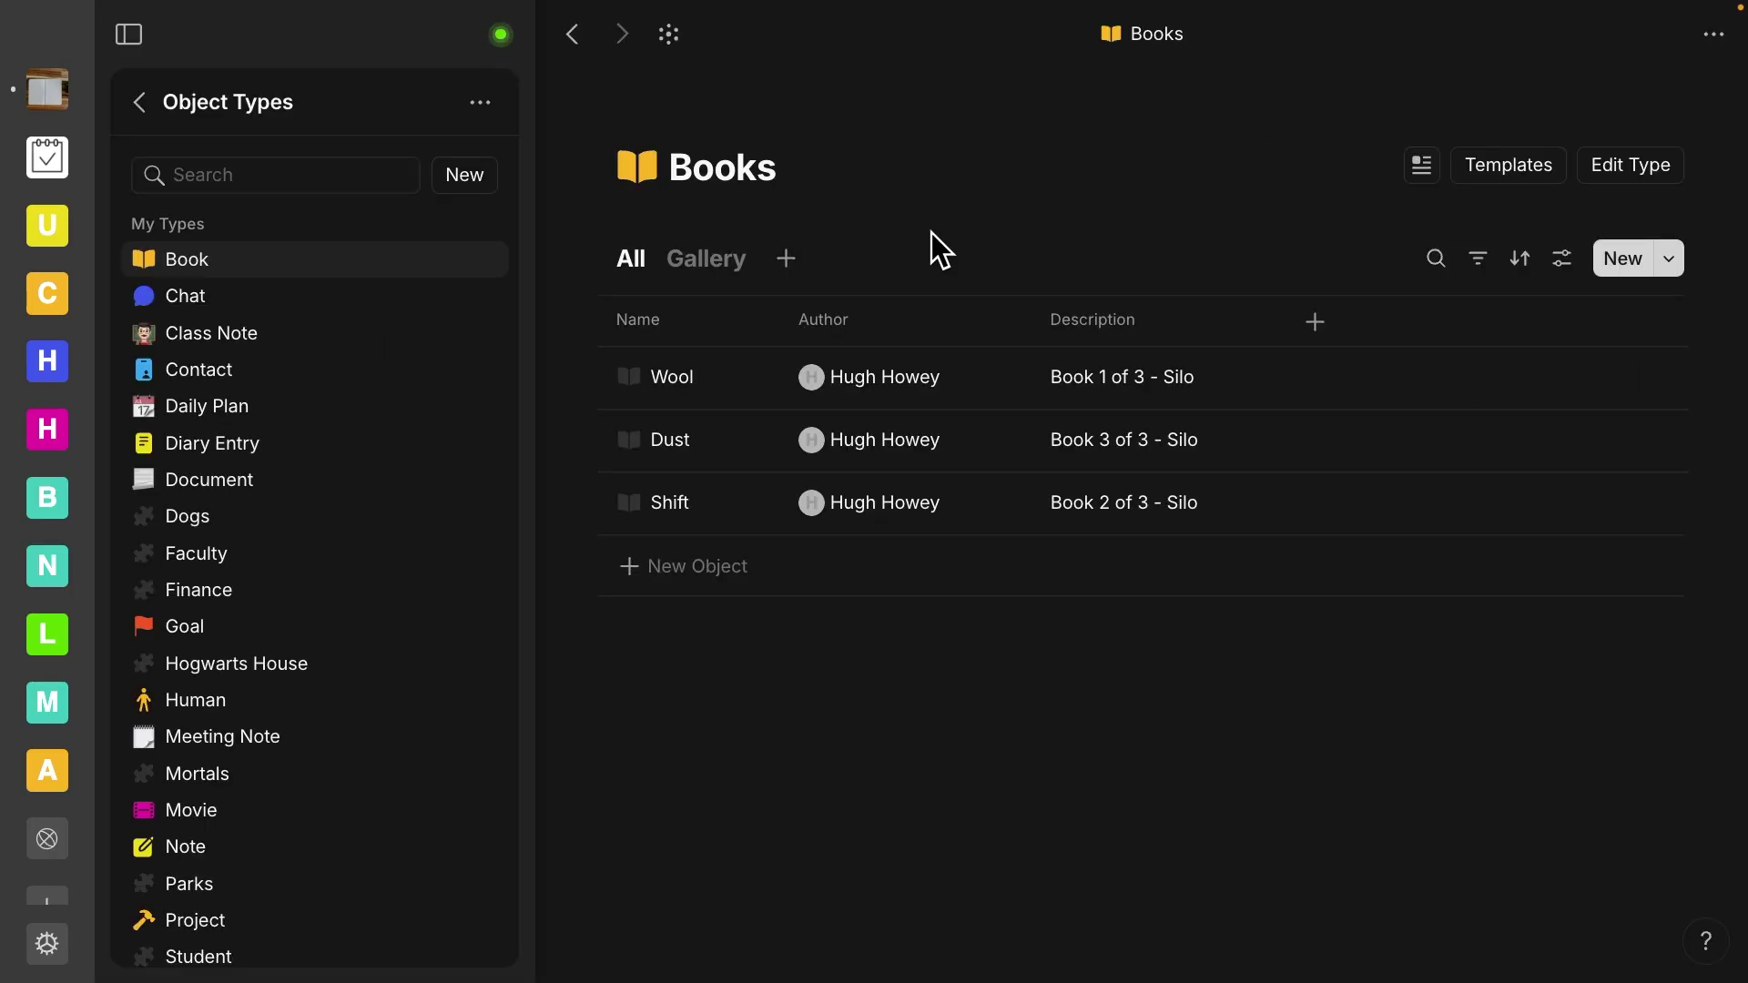
left_click(143, 103)
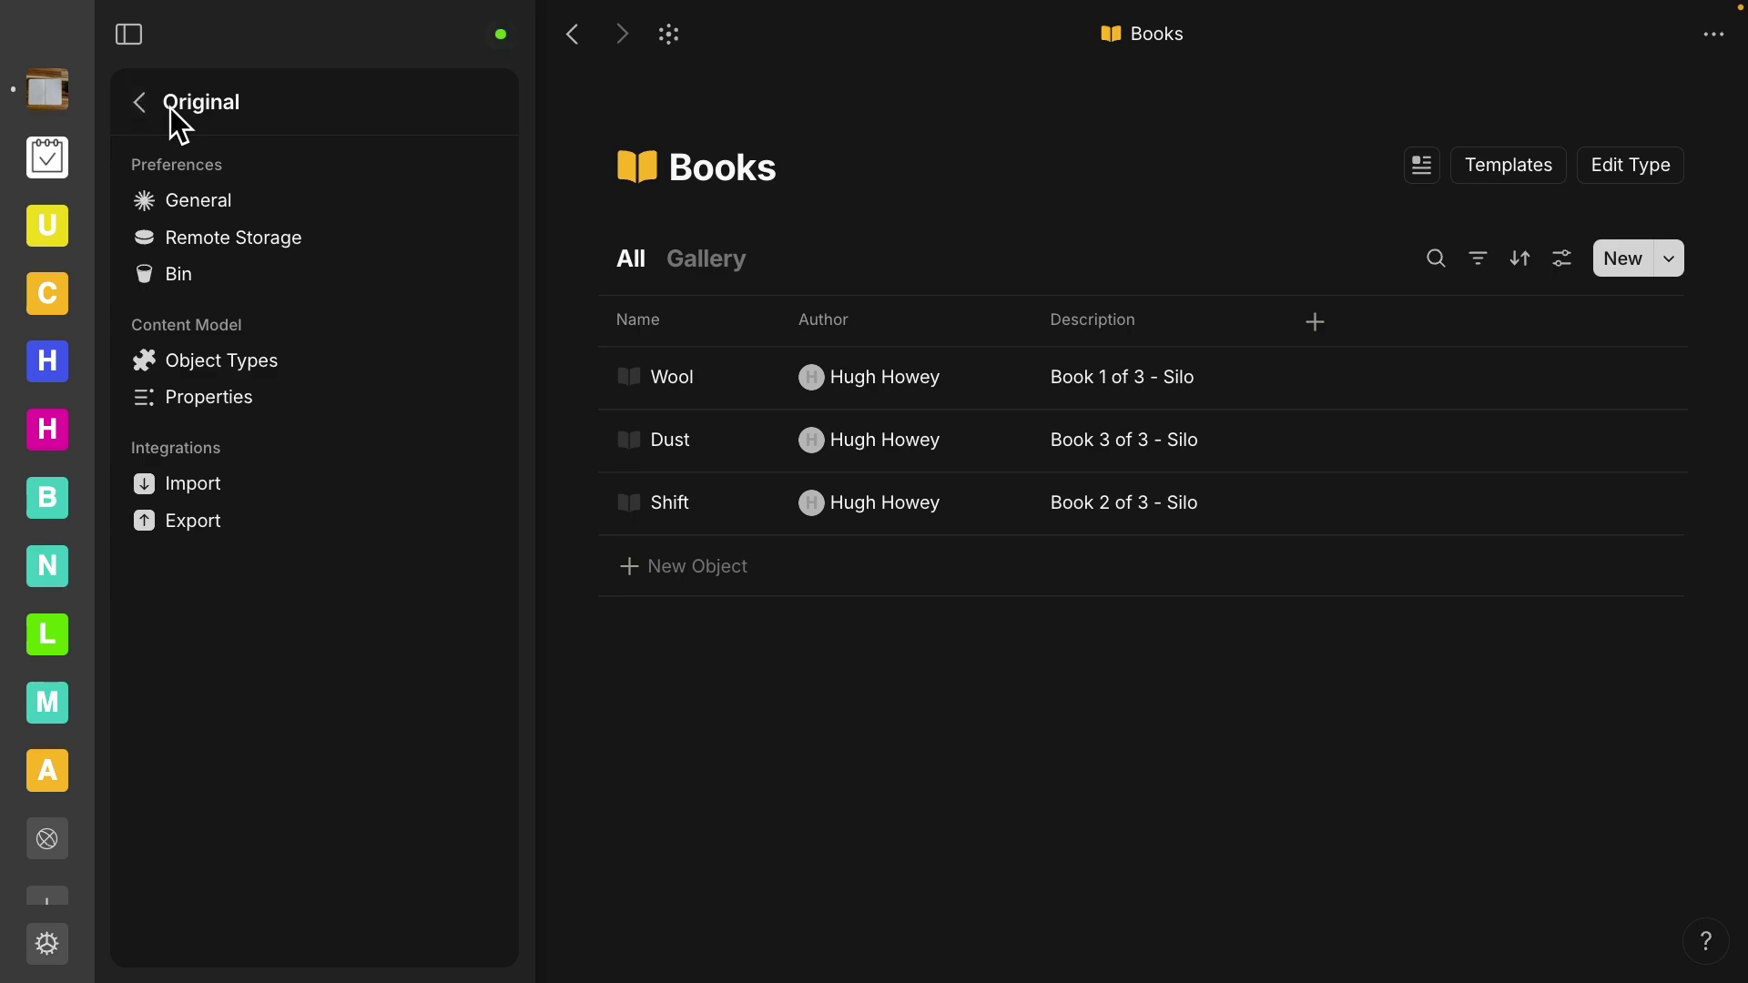
View the space's General settings, then exit settings back to the Business Ideas collection
left_click(204, 208)
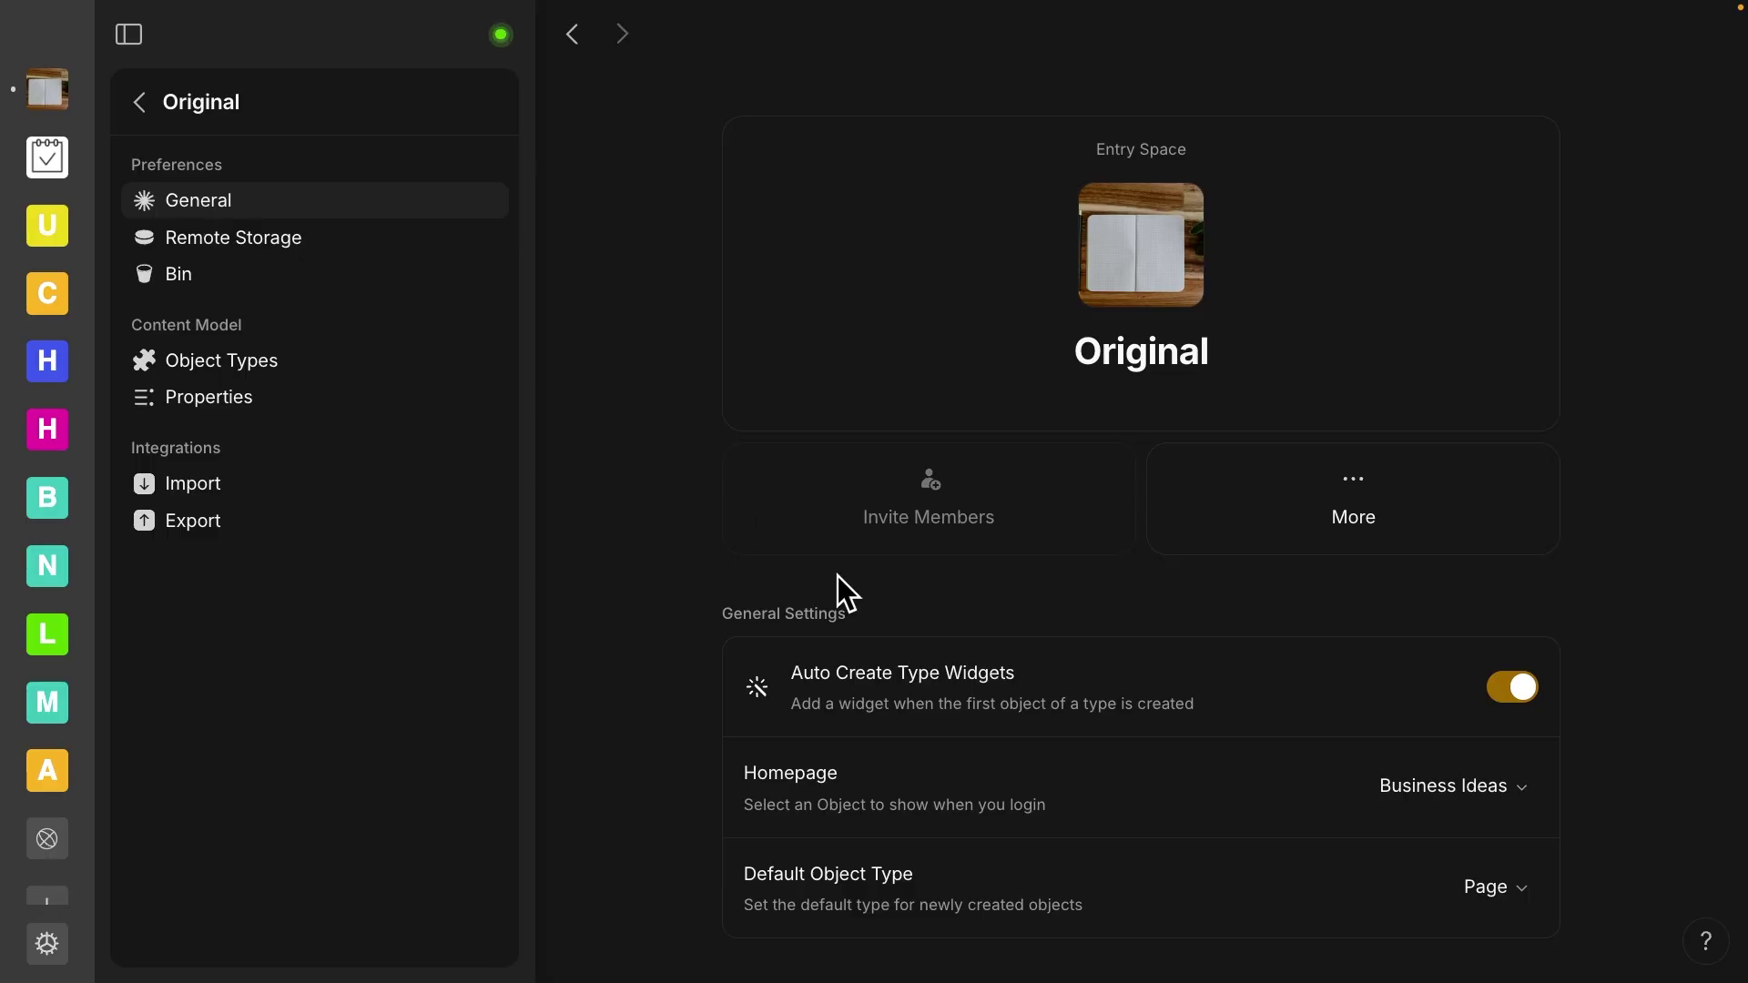
scroll(830, 709, "down", 1)
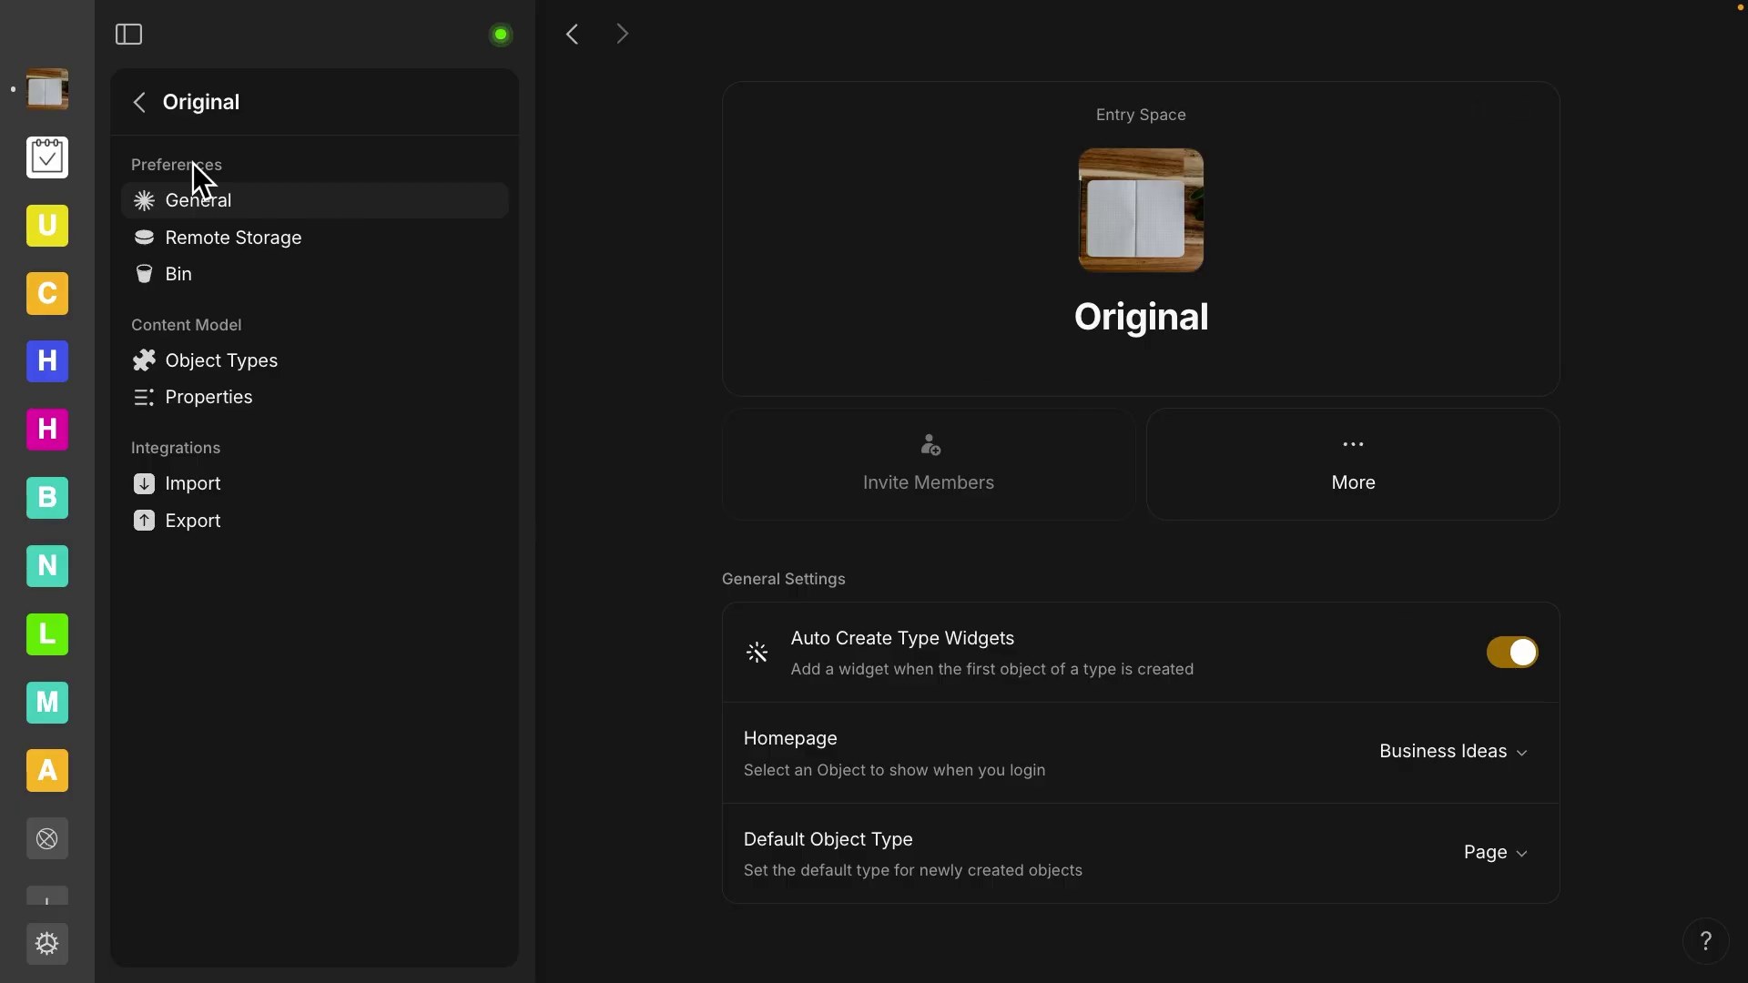
left_click(135, 103)
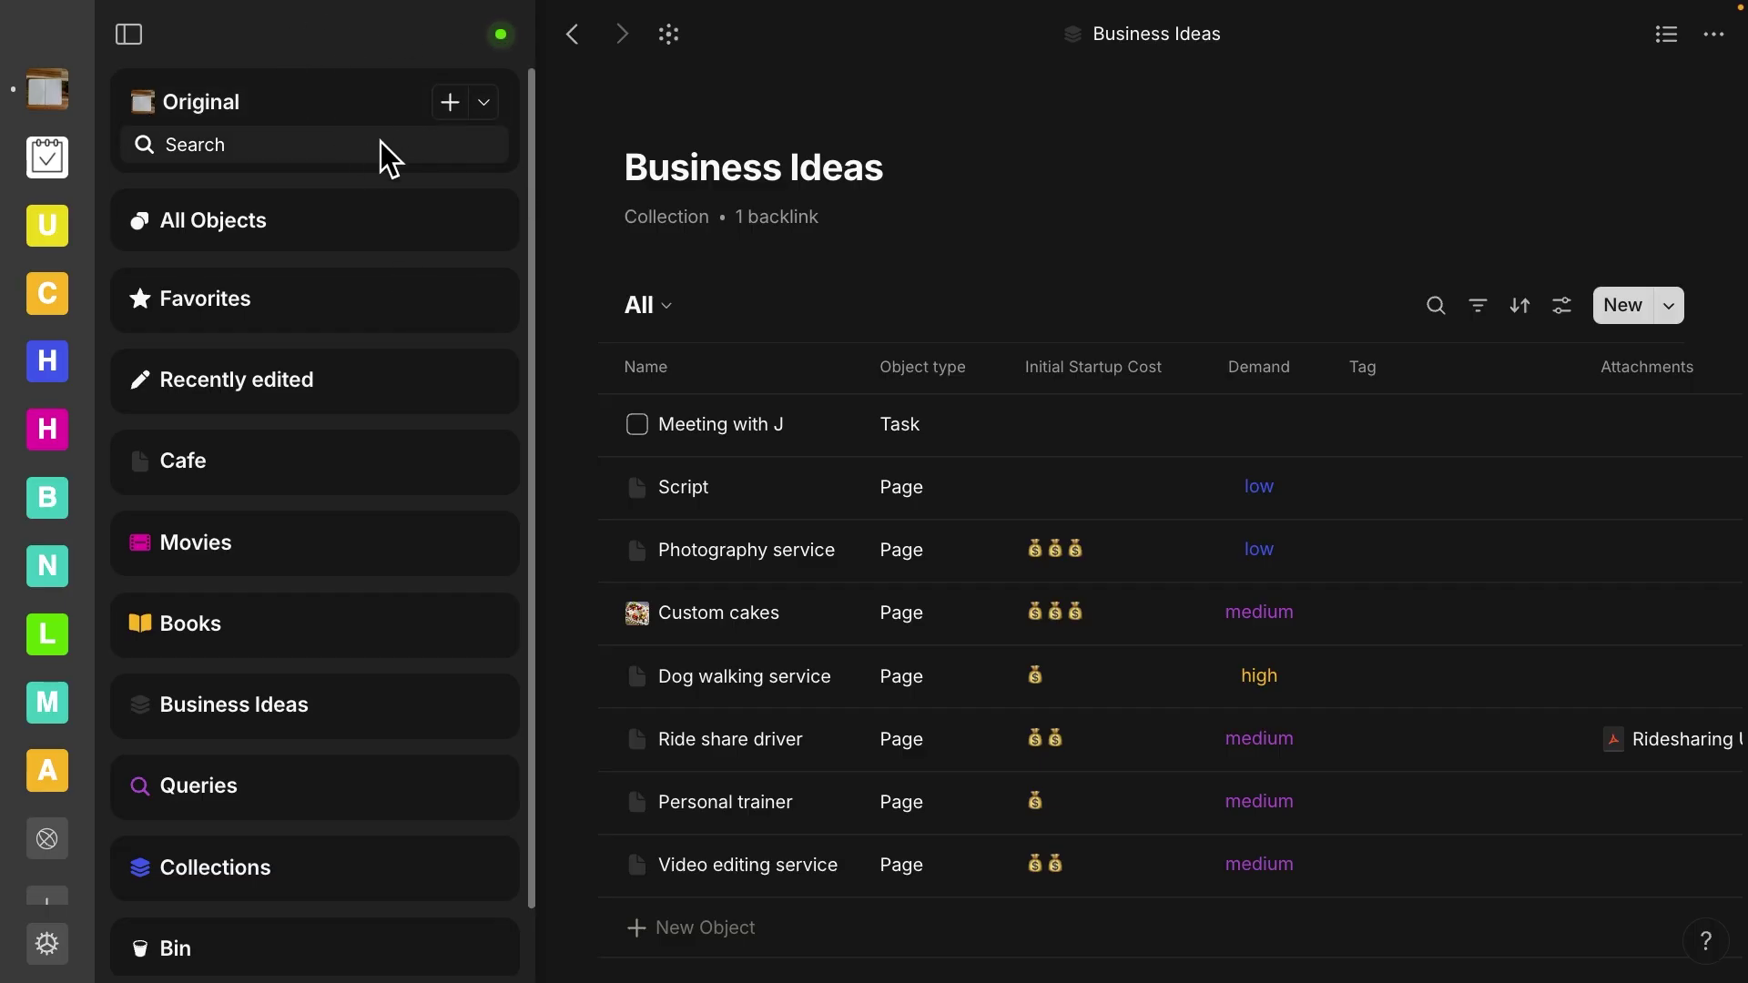
Create a new object type named 'TV show' with plural name 'TV shows' and apply it
left_click(485, 104)
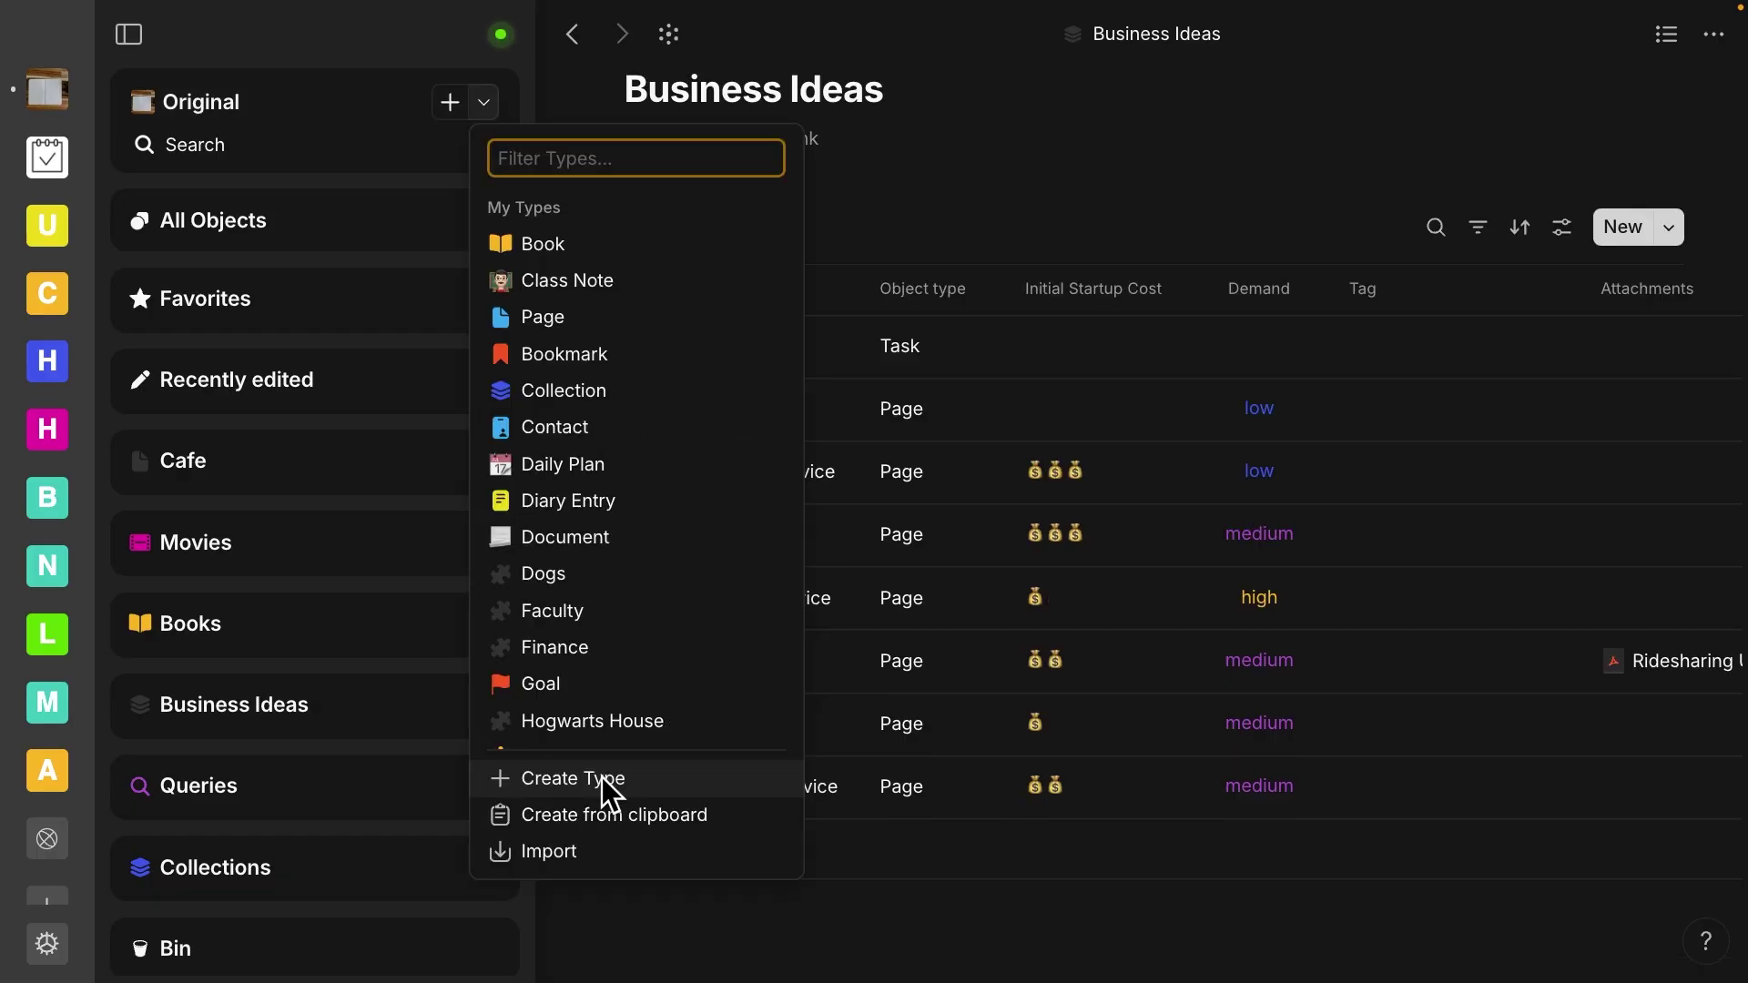
left_click(603, 778)
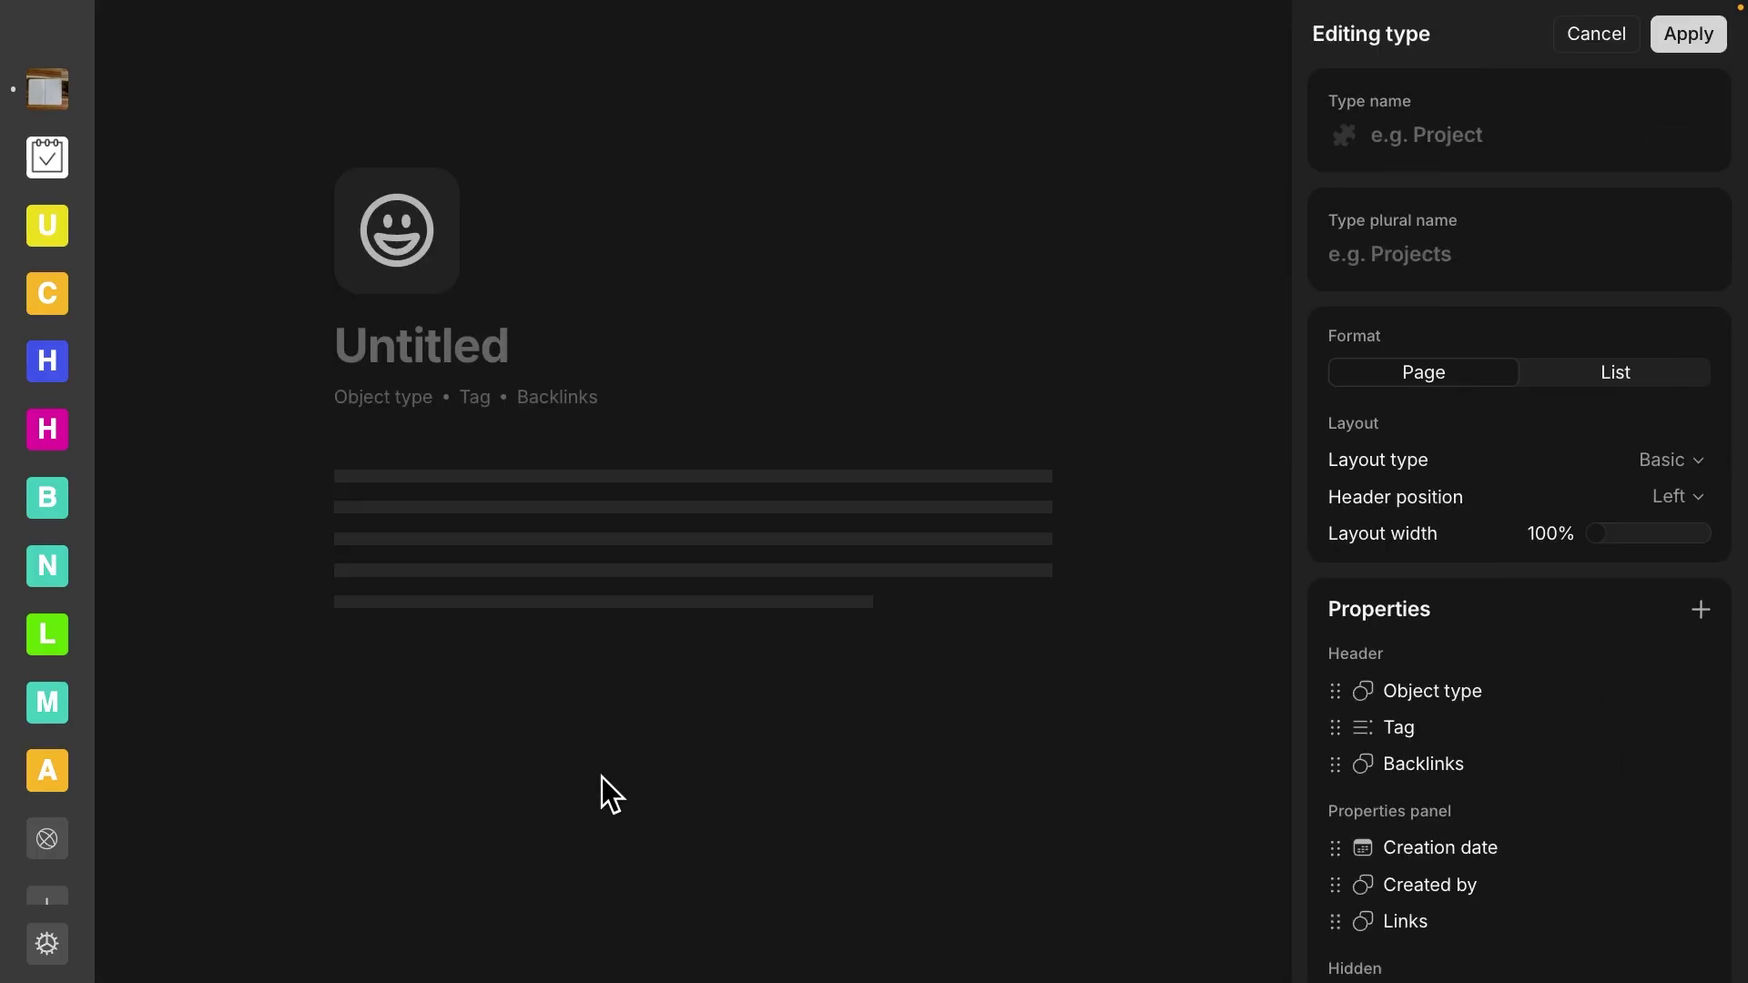
type("TV shows")
key("BackSpace")
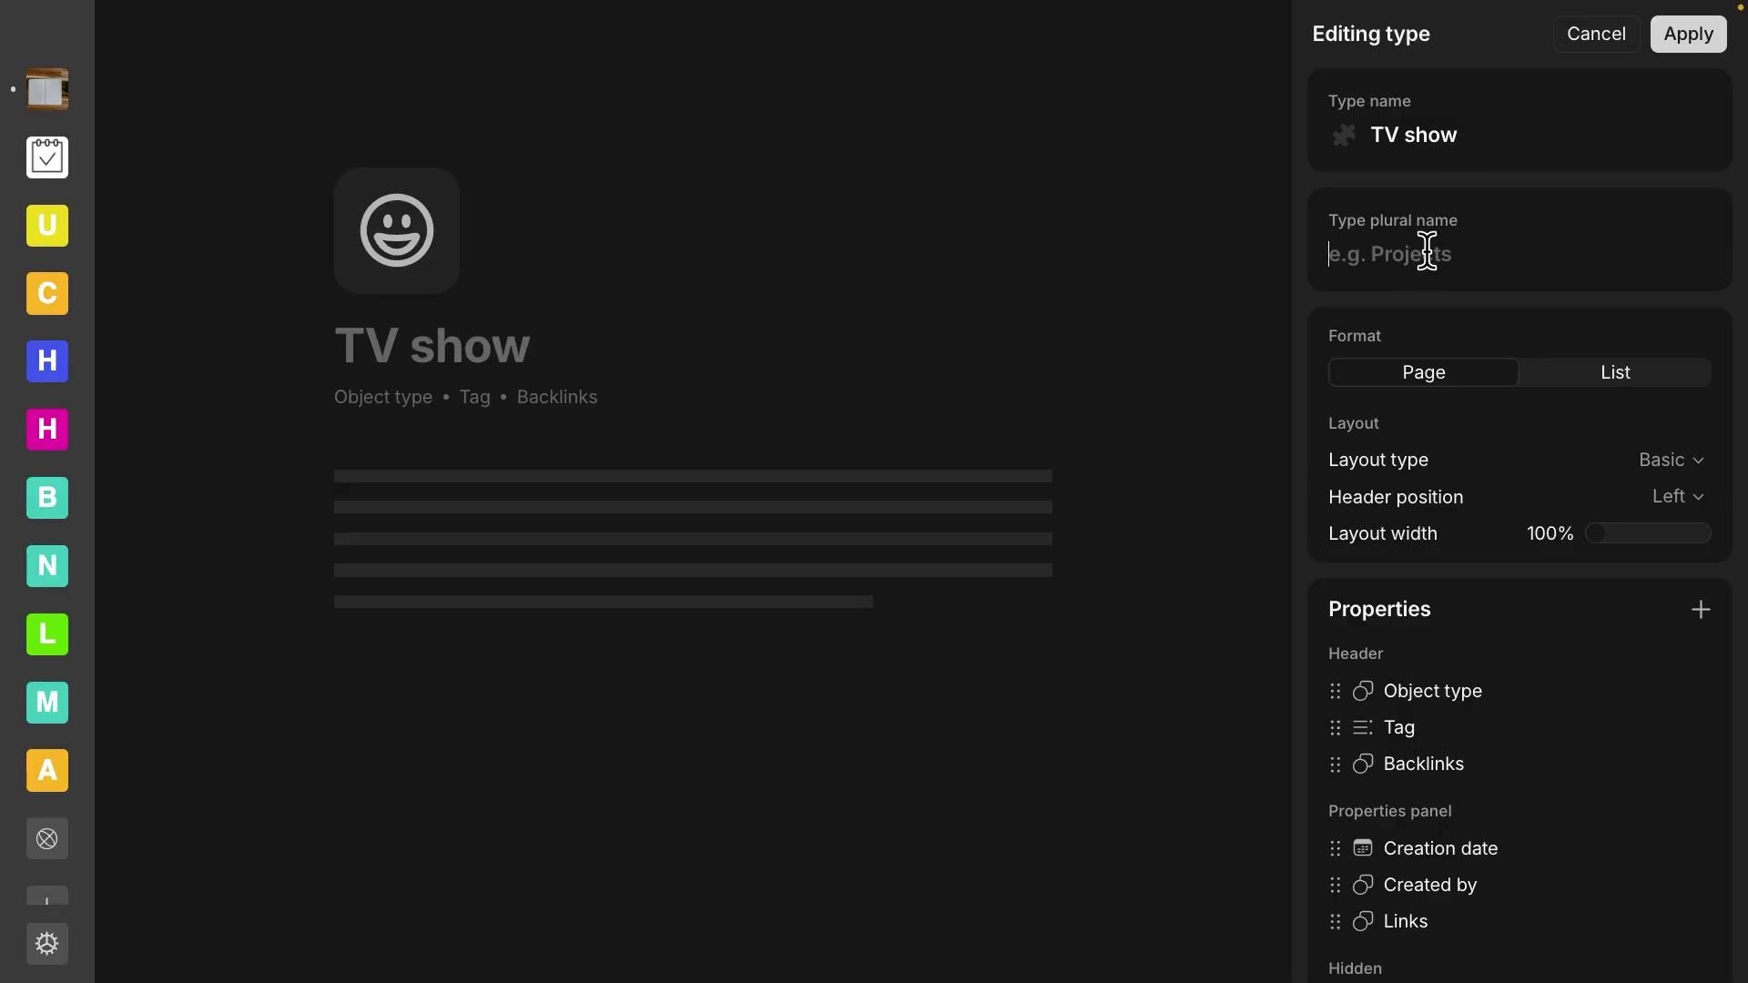
left_click(1430, 250)
type("TV shows")
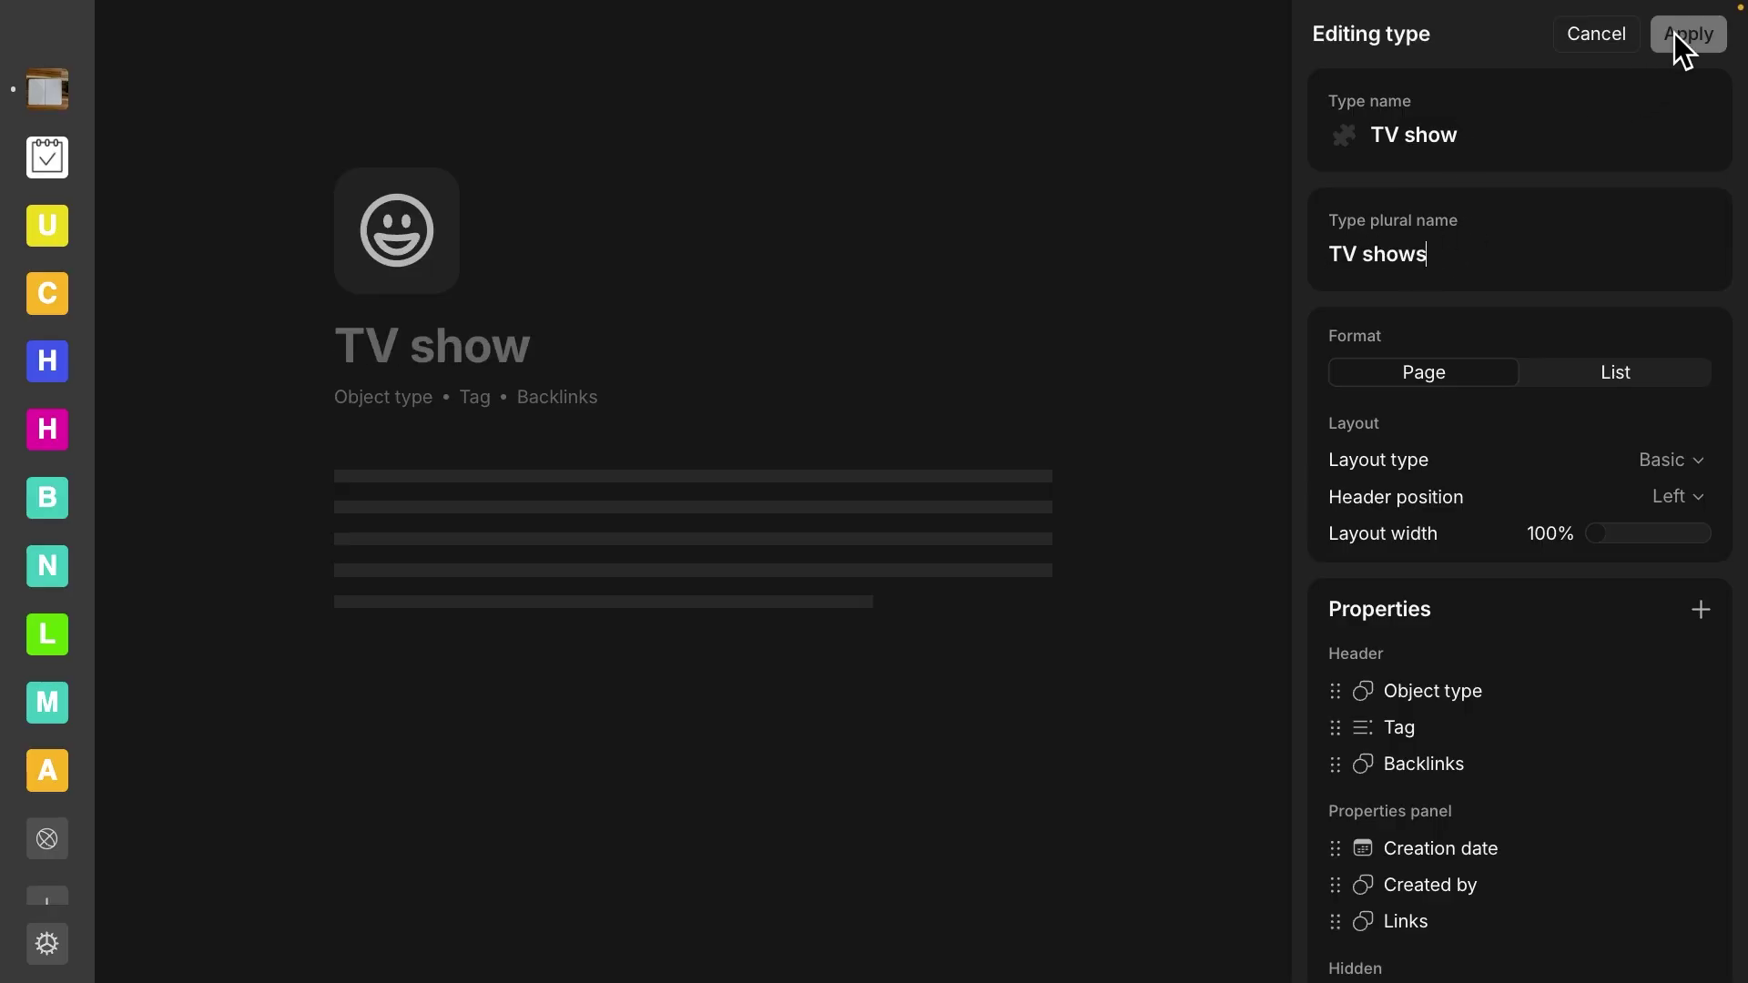
left_click(1687, 33)
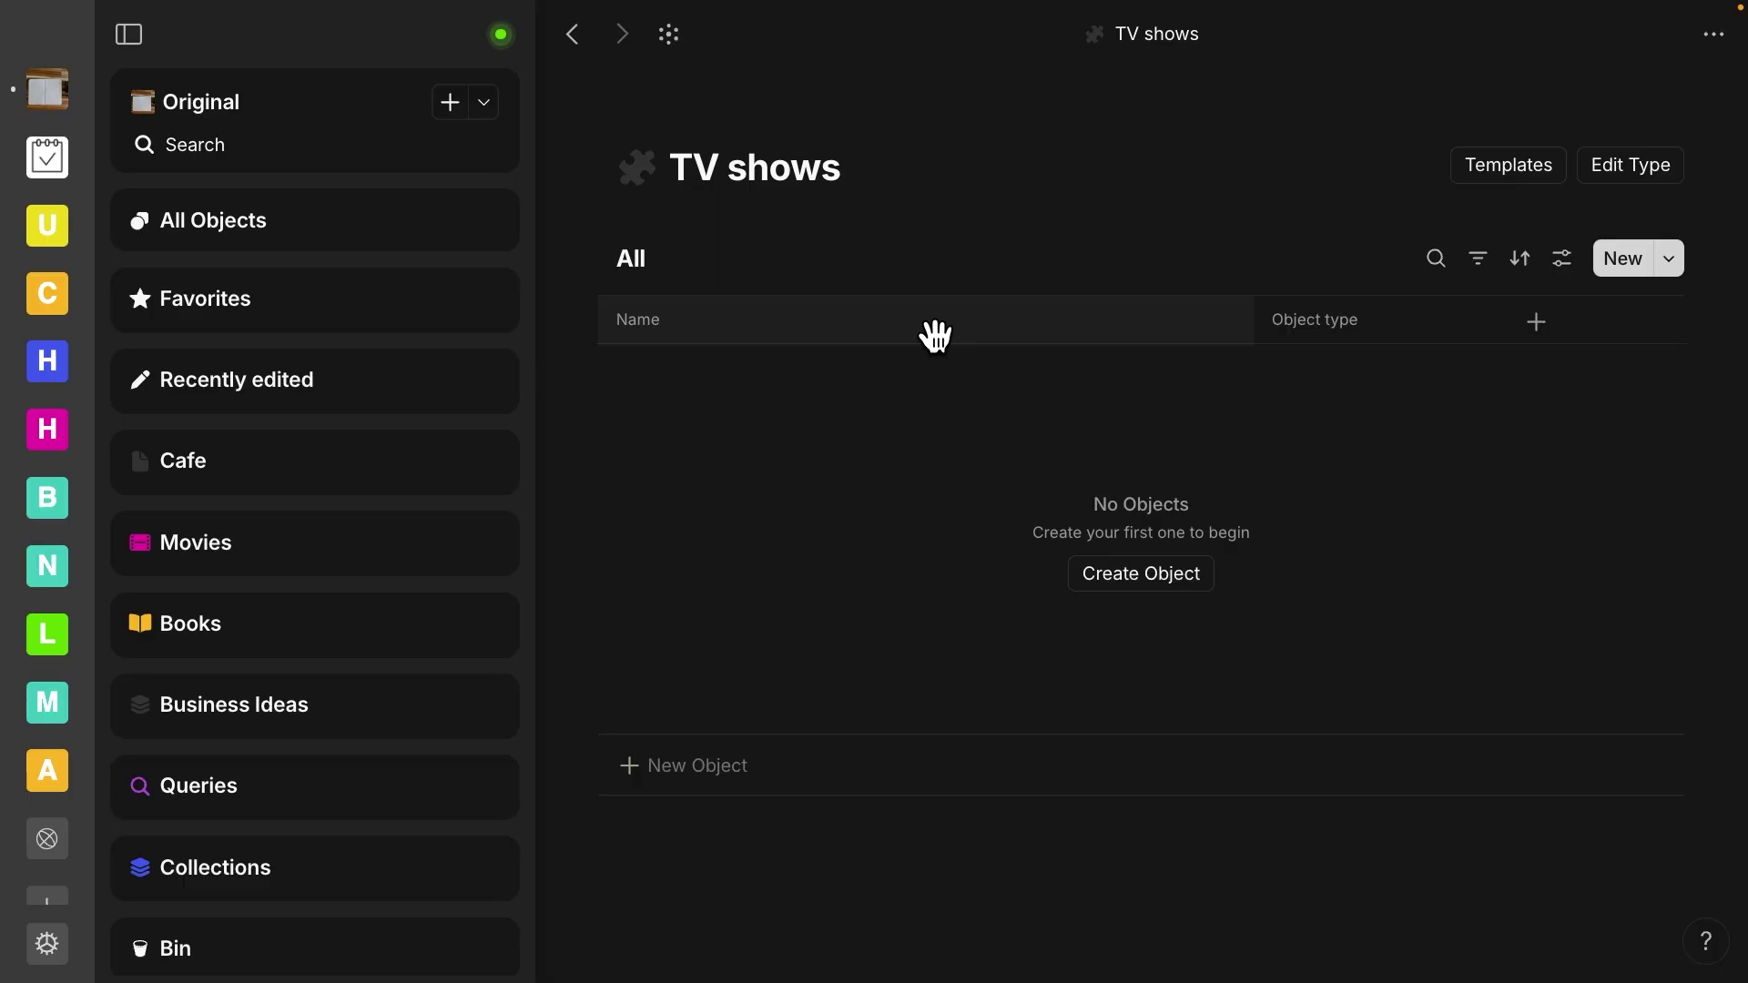
Add an Untitled TV show object and scroll the sidebar to its new TV shows widget
left_click(1140, 575)
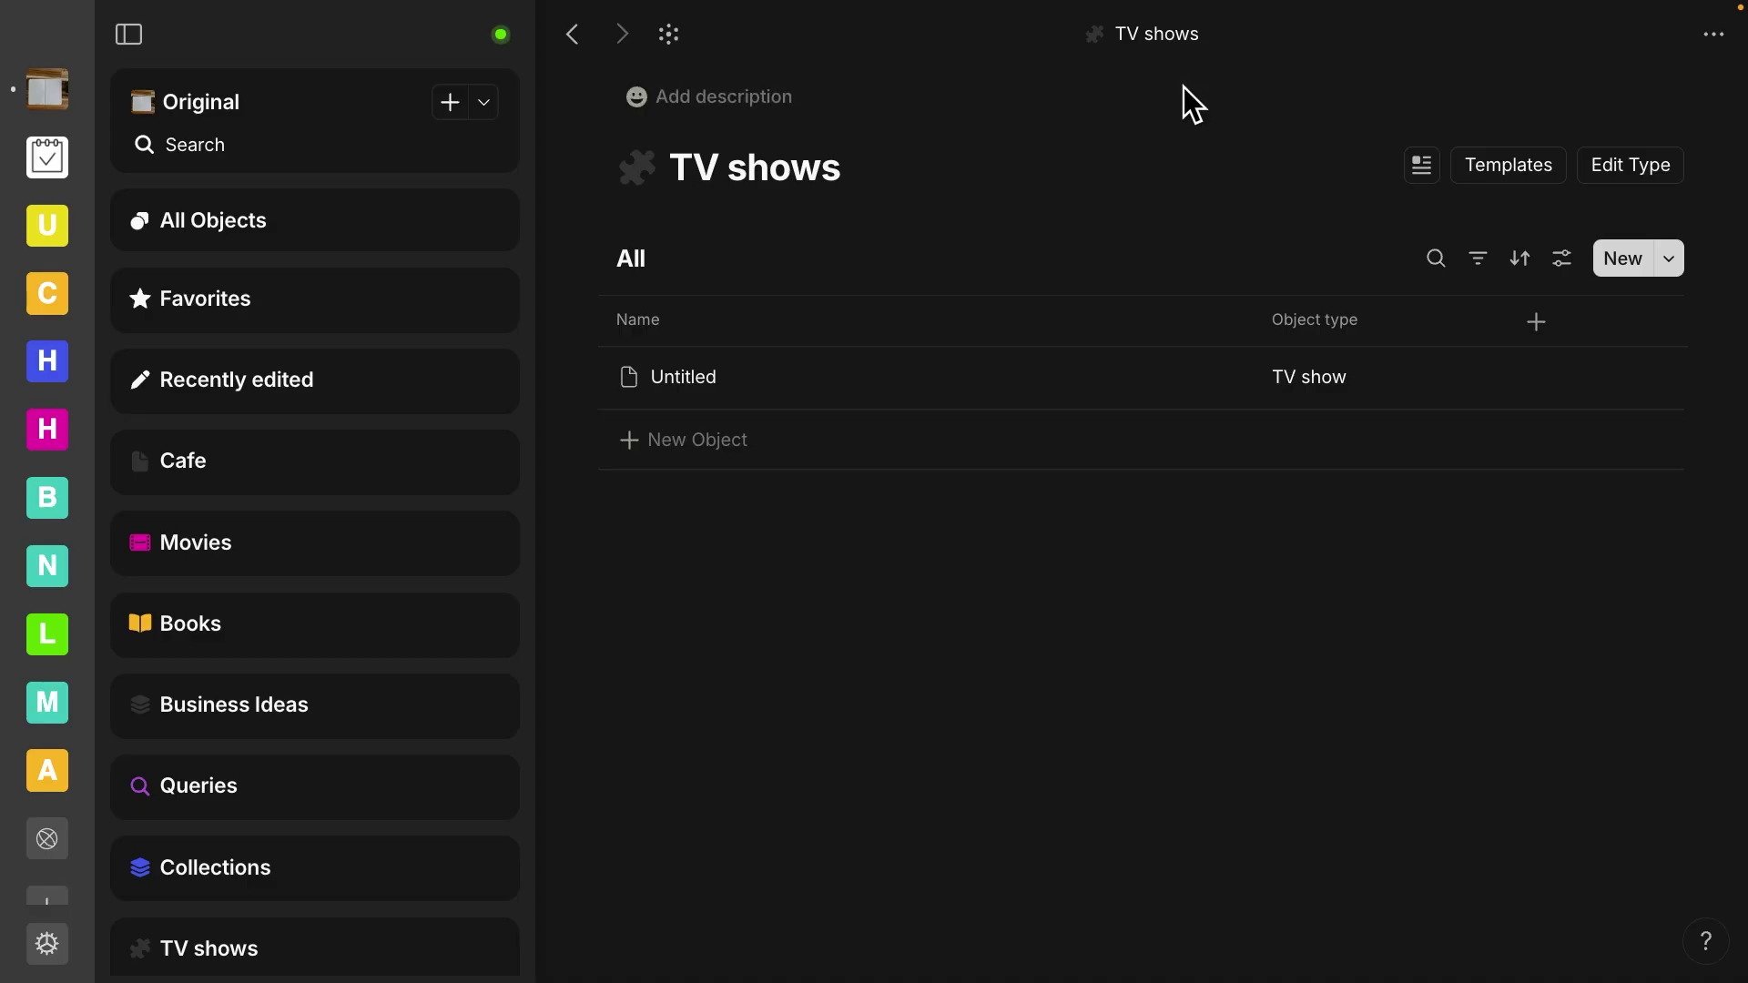
scroll(464, 602, "down", 2)
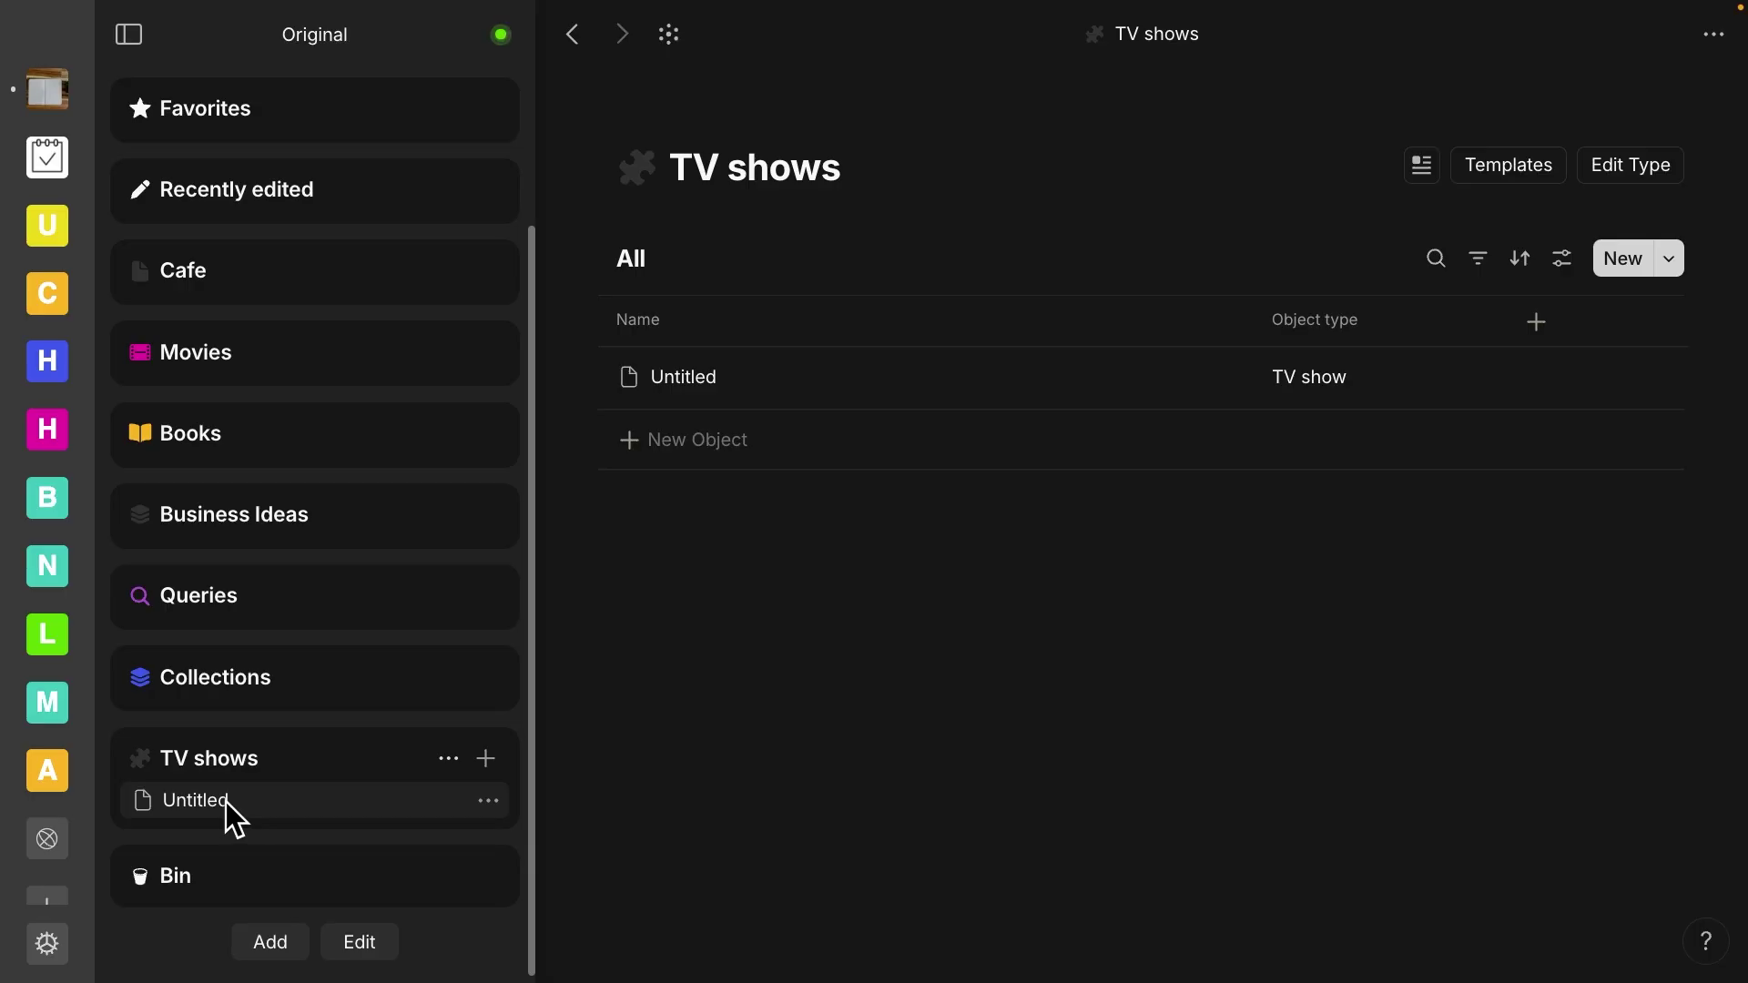
Open Language & Region in app settings and check the week-start options, keeping Monday
left_click(49, 944)
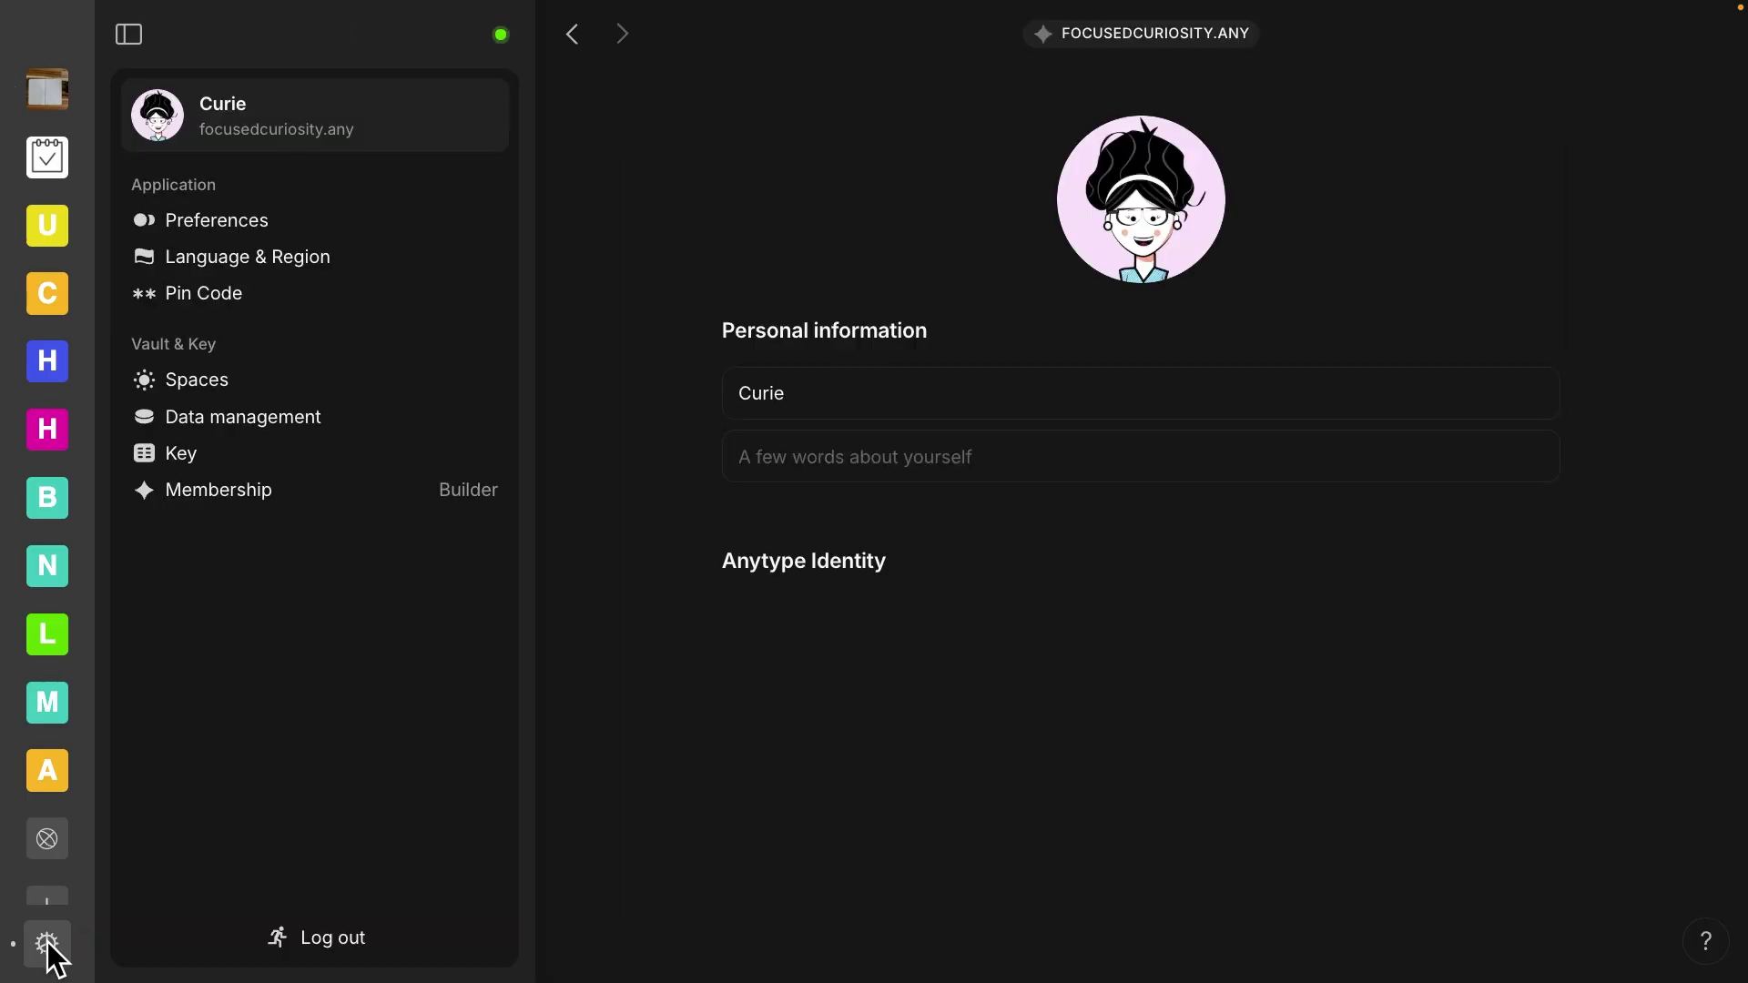
left_click(290, 255)
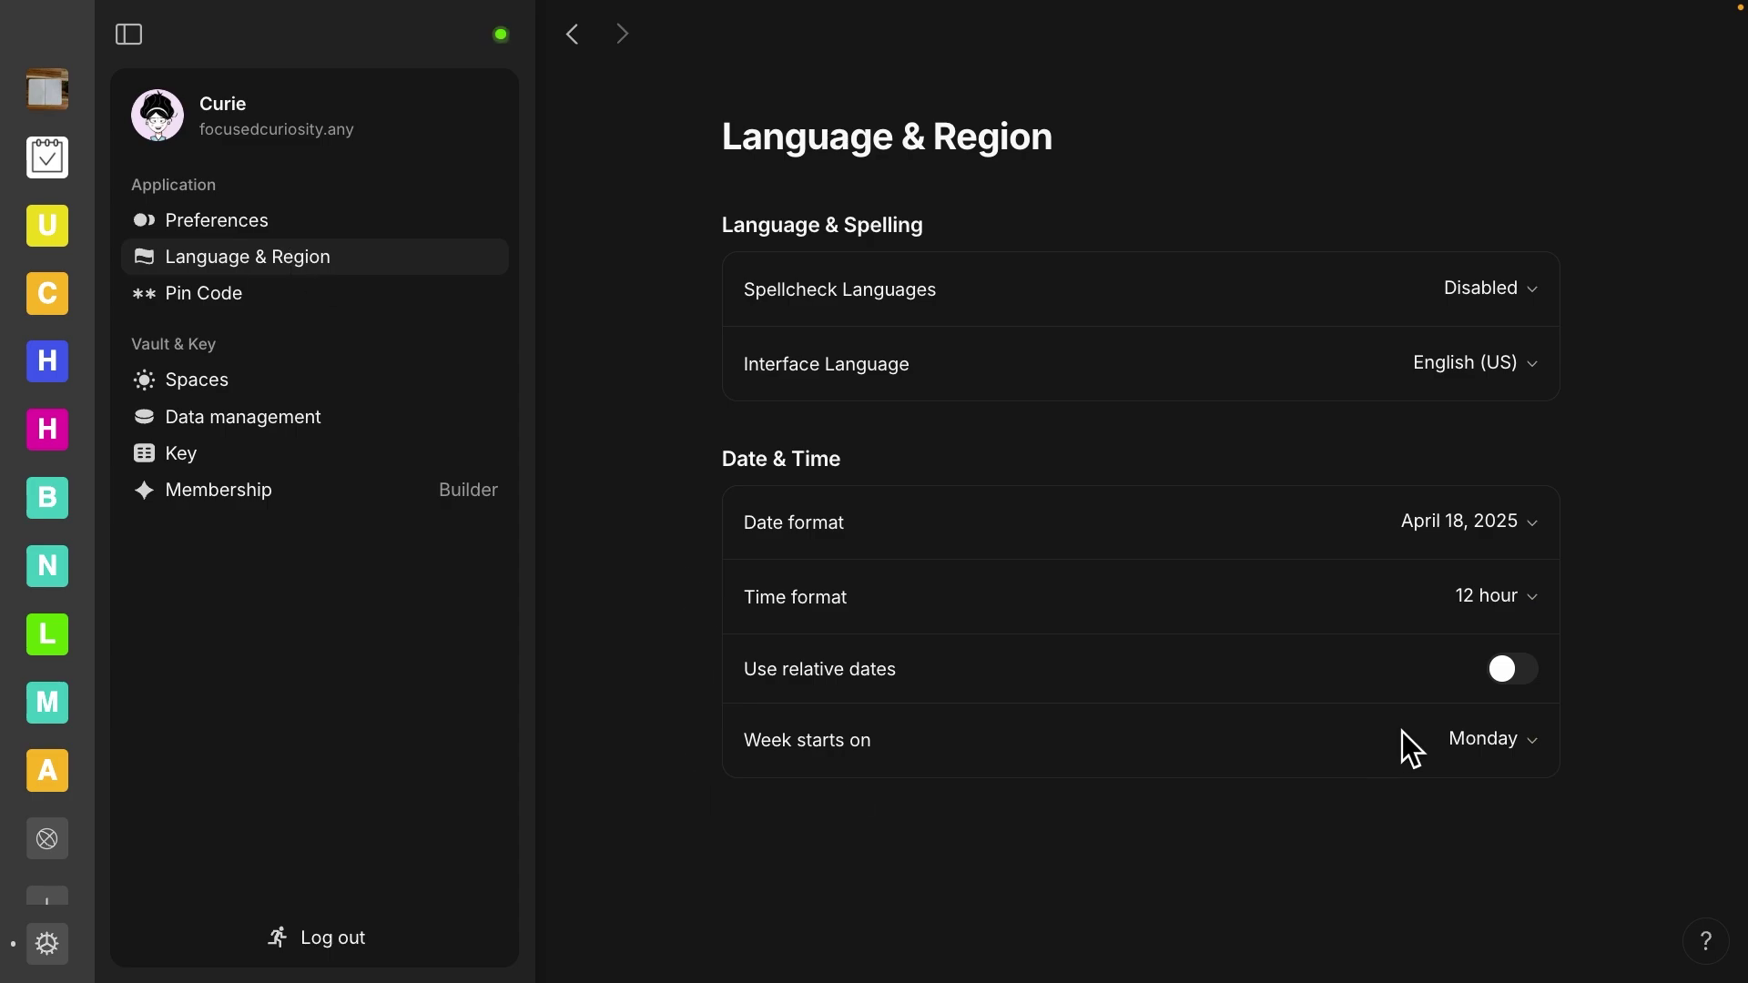
left_click(1524, 738)
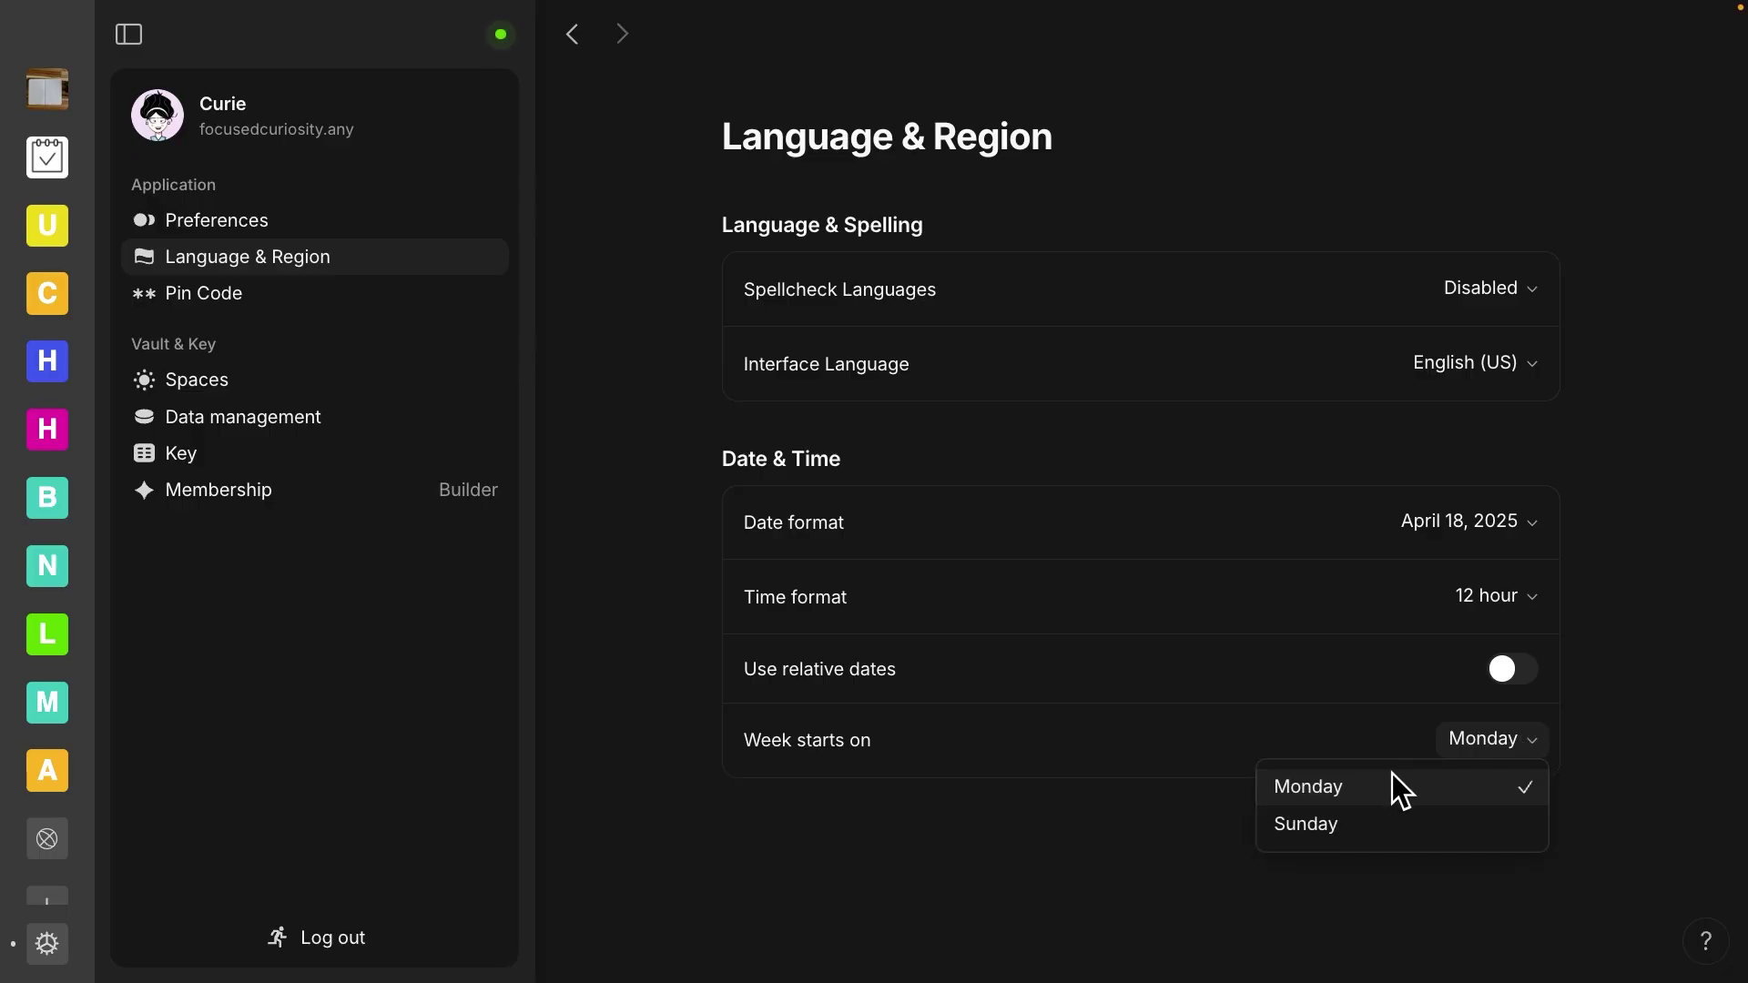
left_click(1066, 840)
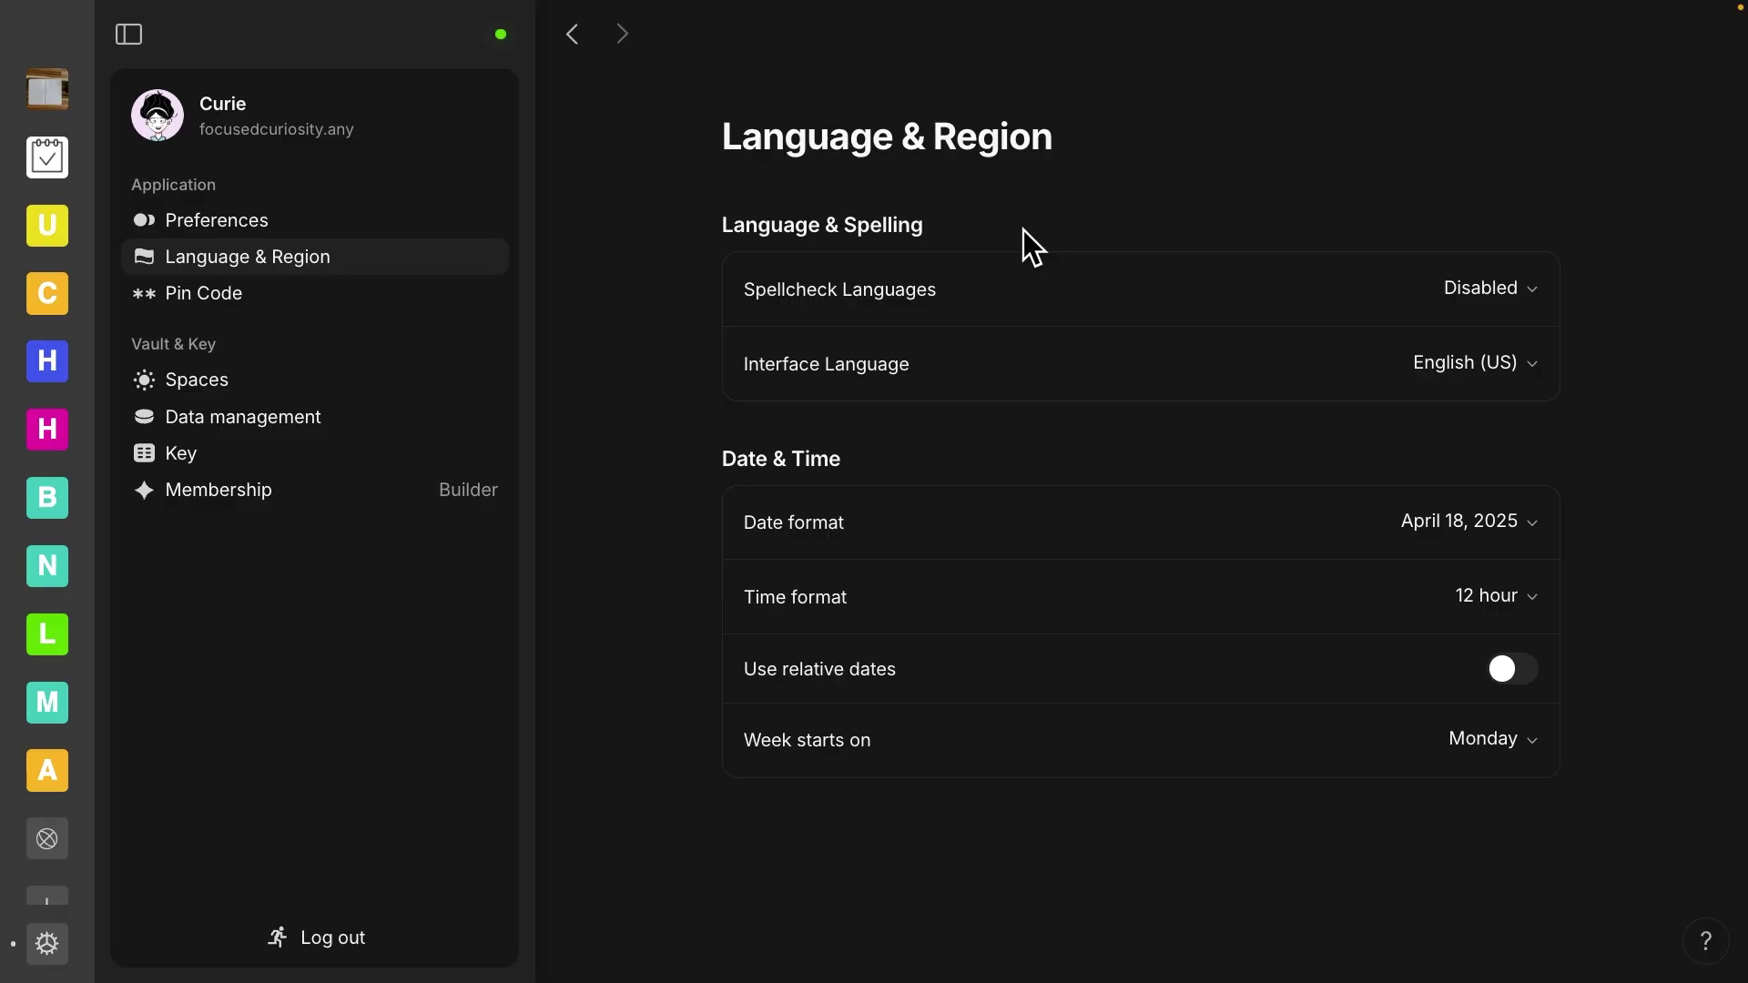
Return to the Original space, keep the All Objects widget, and collapse then re-expand Favorites
left_click(51, 95)
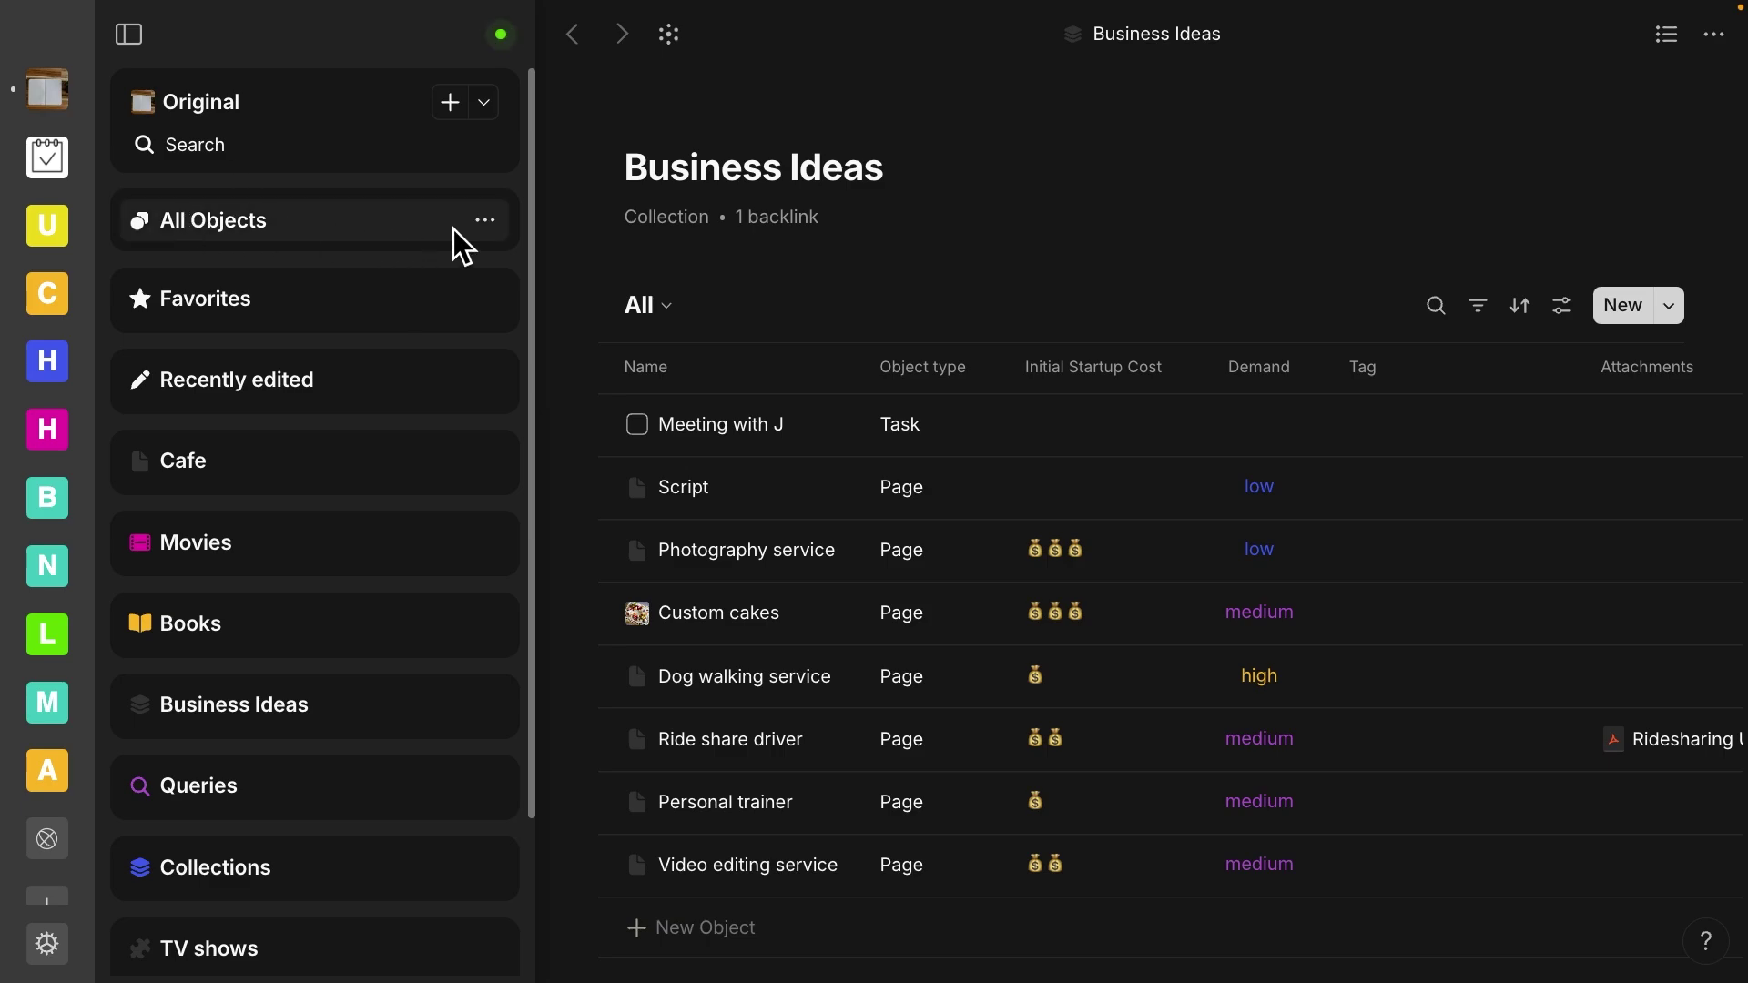
left_click(486, 223)
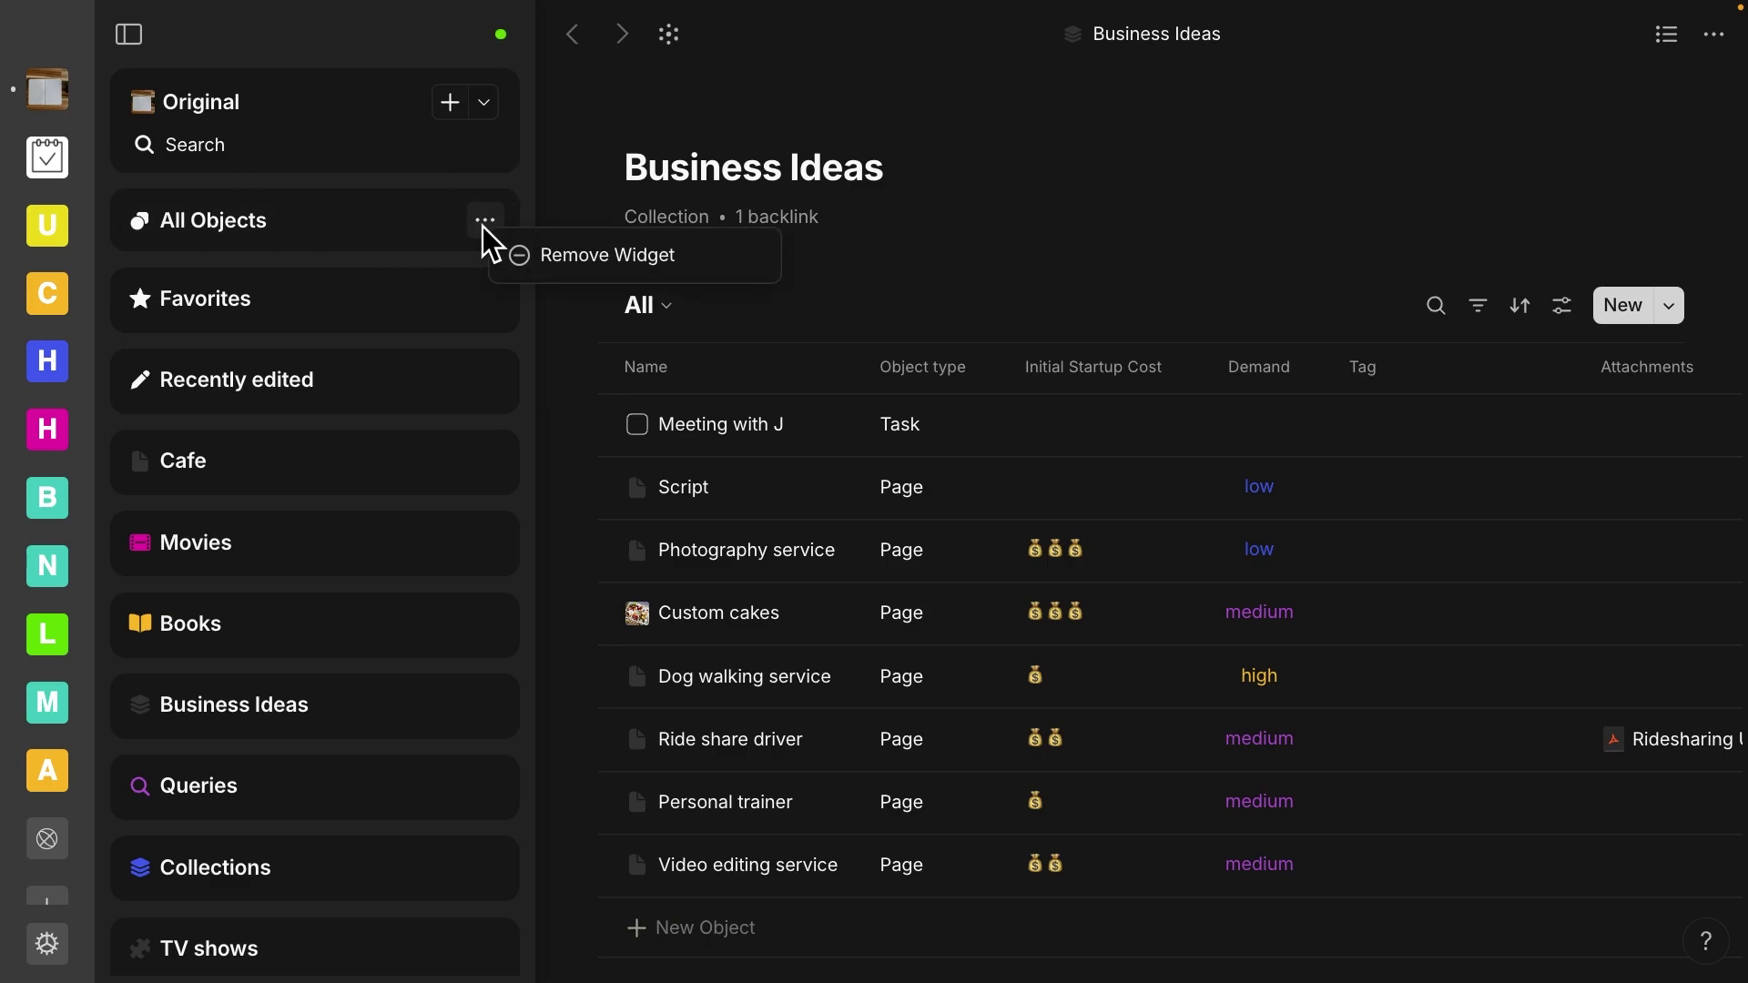
left_click(592, 265)
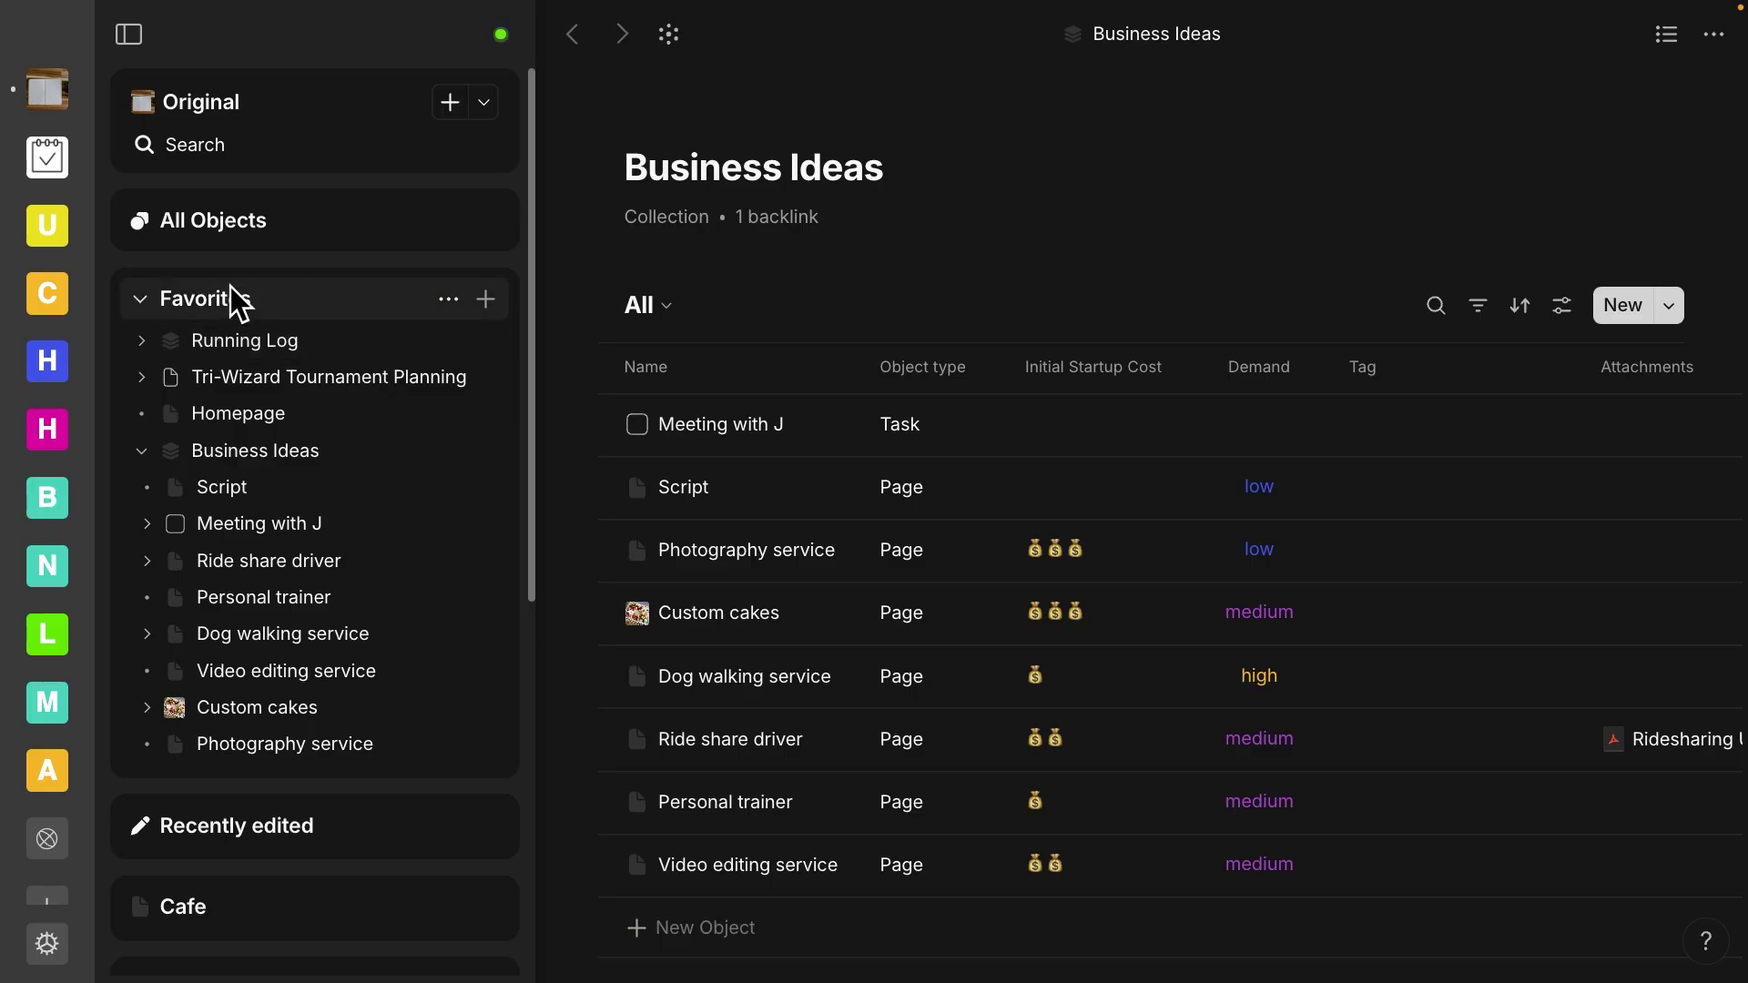
left_click(143, 301)
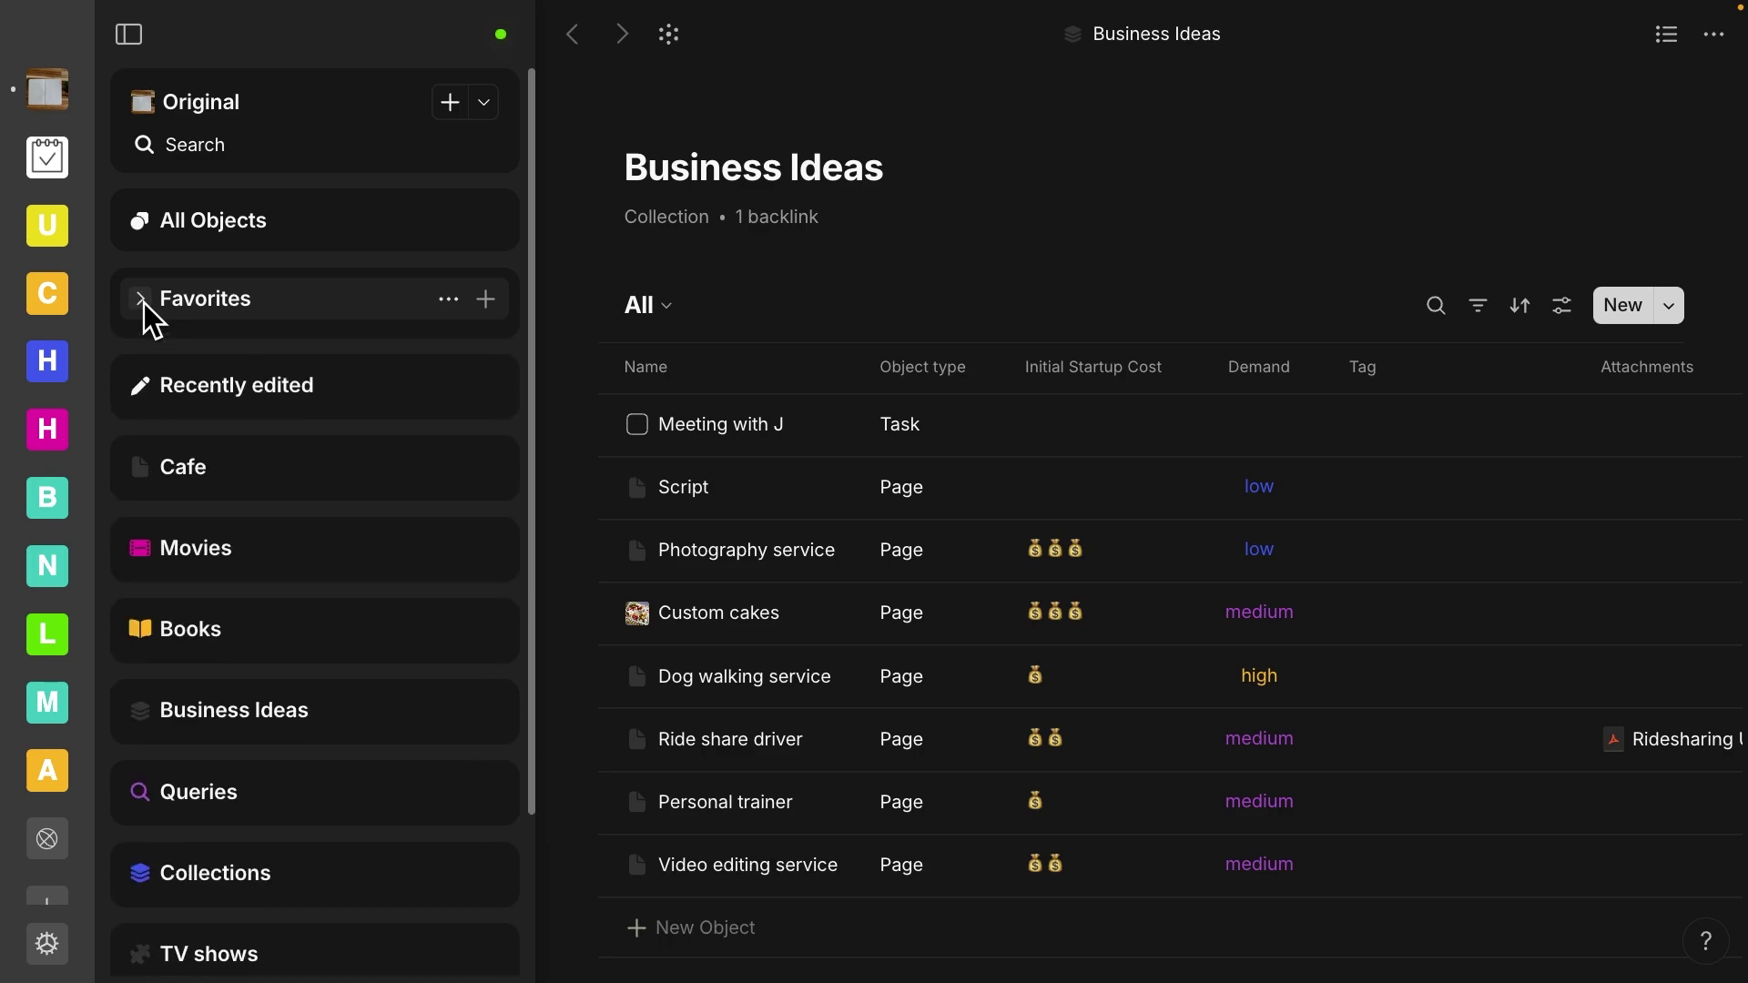
left_click(142, 304)
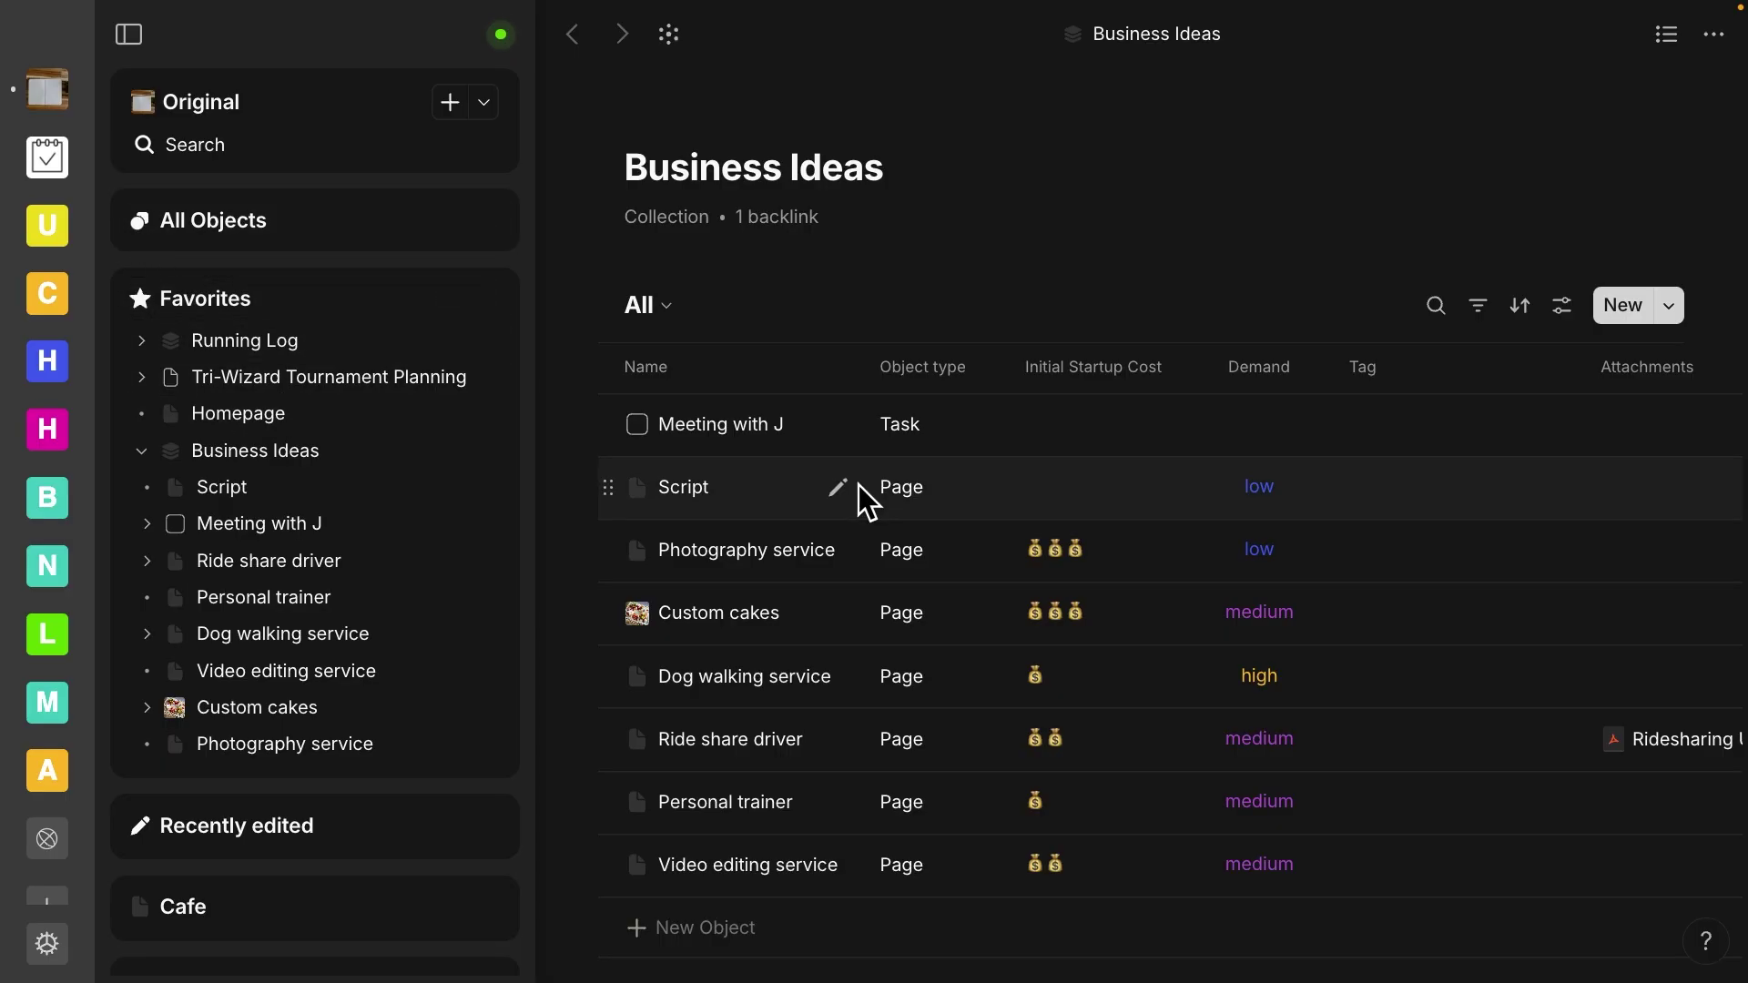
Show the space graph and switch off Daily Plan under Filter by Types
left_click(672, 41)
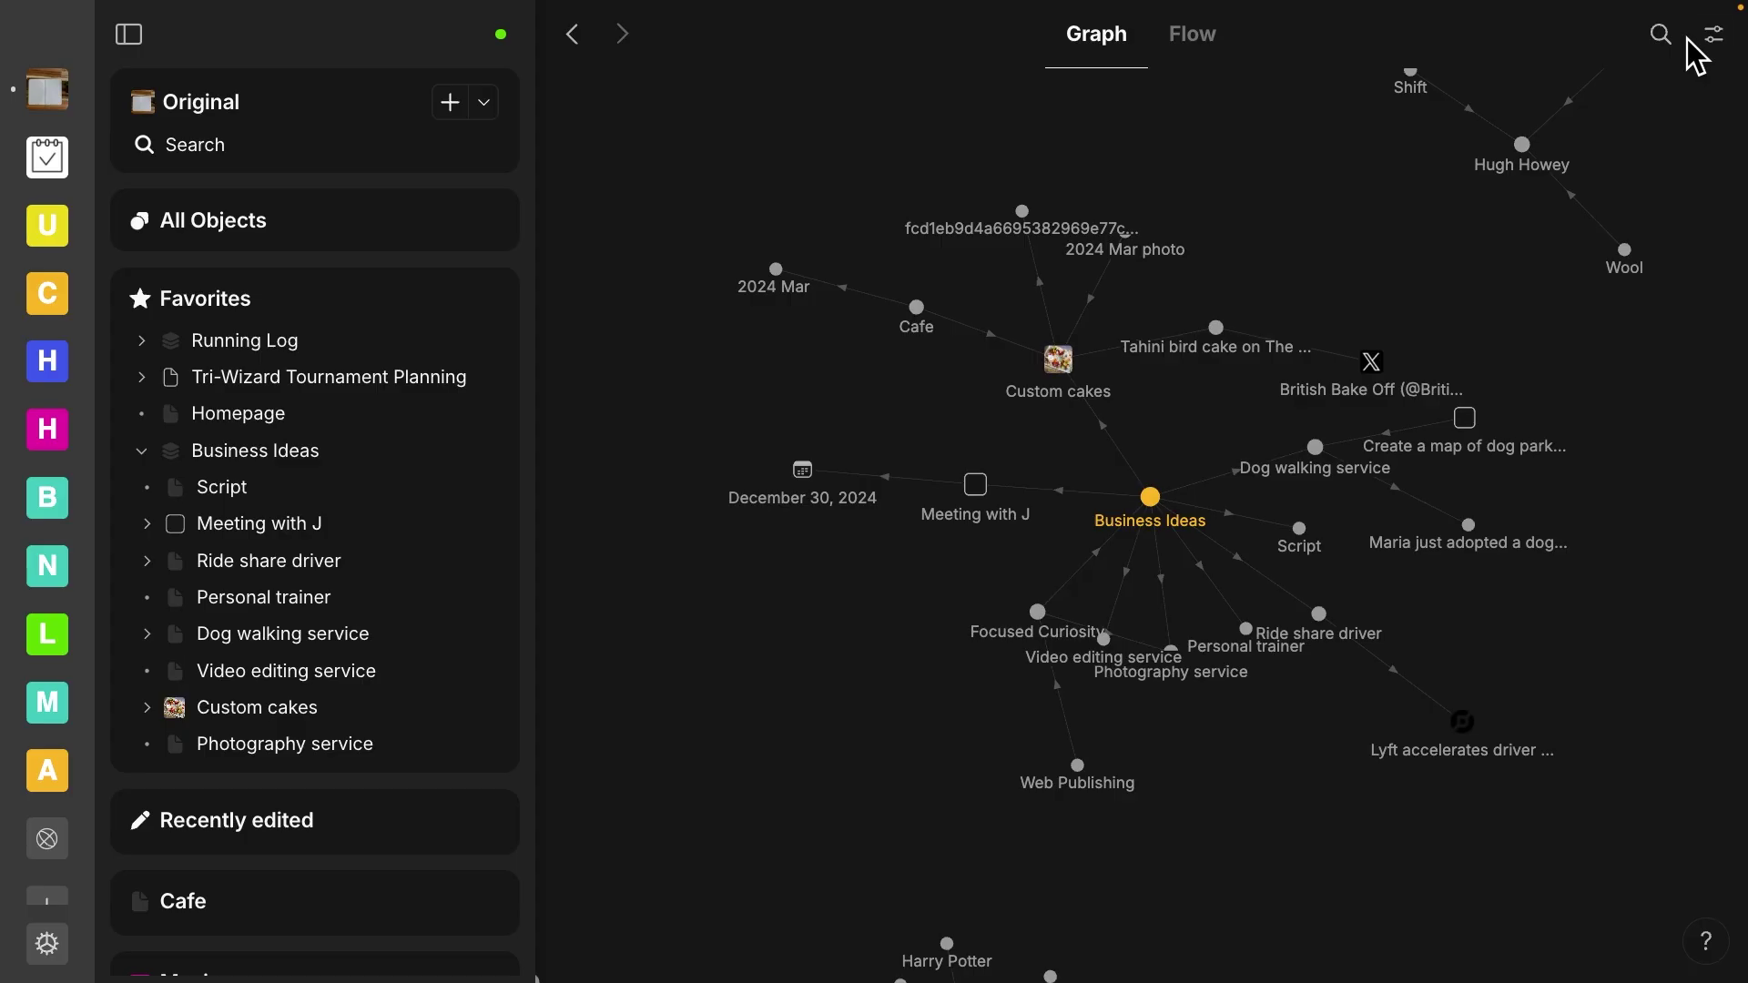
left_click(1714, 35)
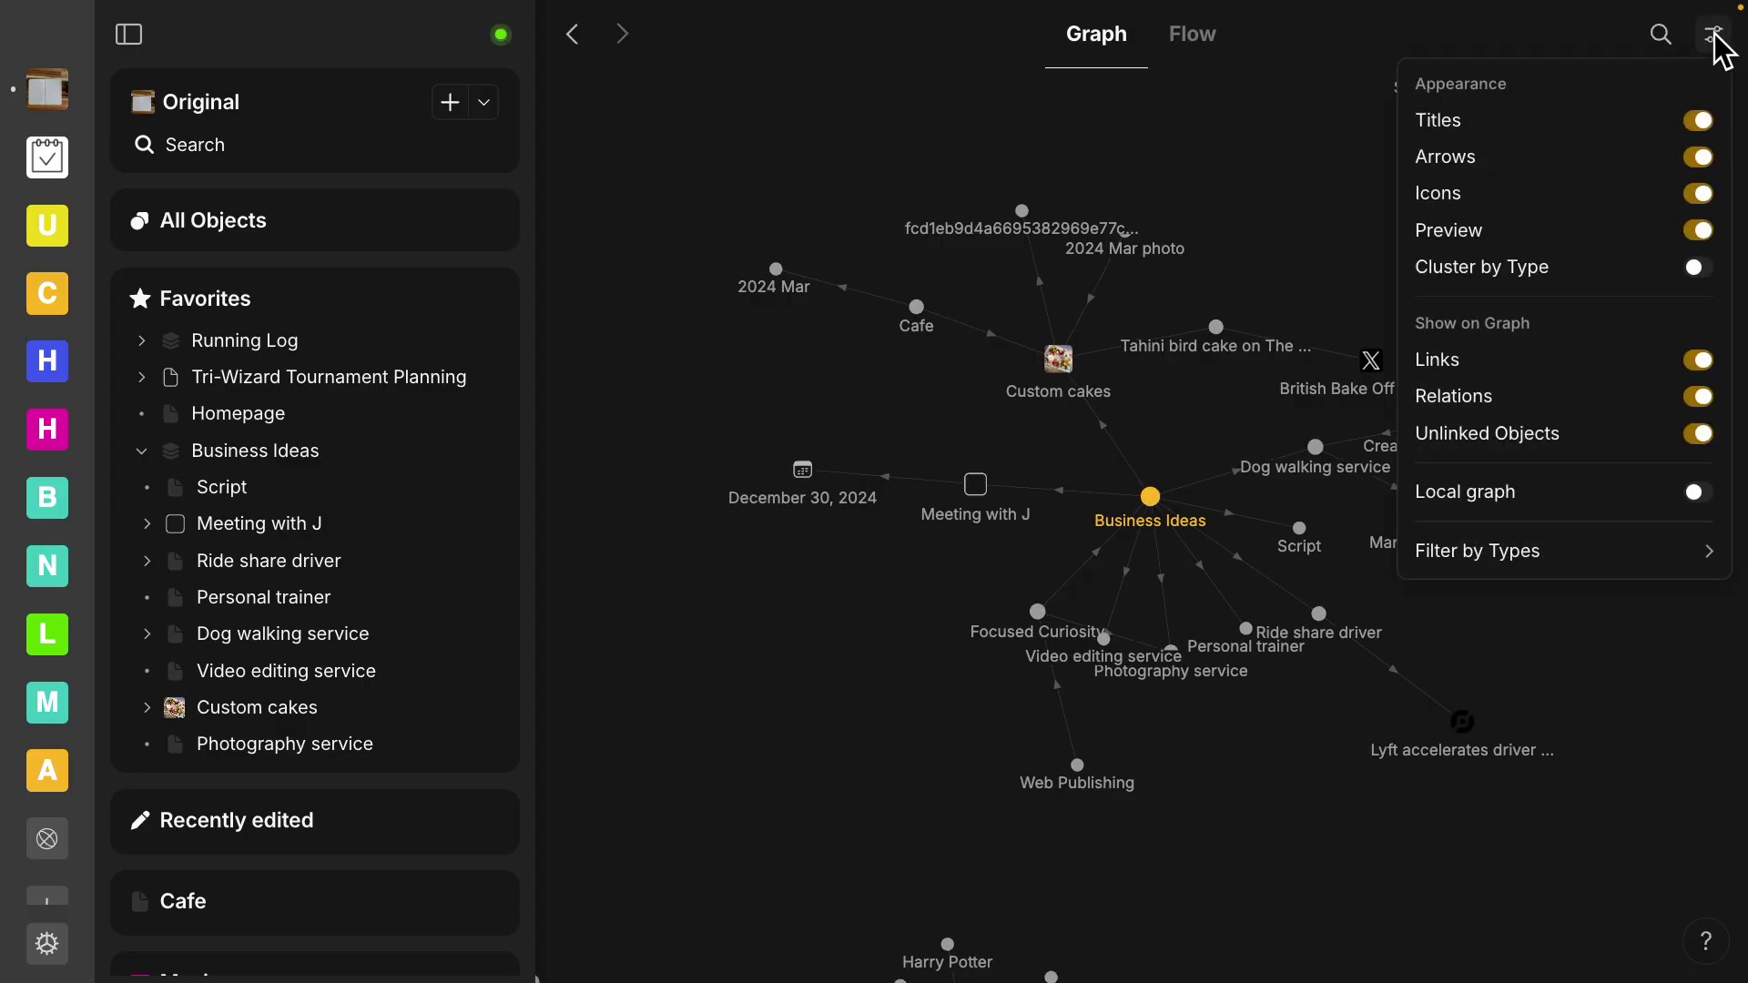
mouse_move(1583, 565)
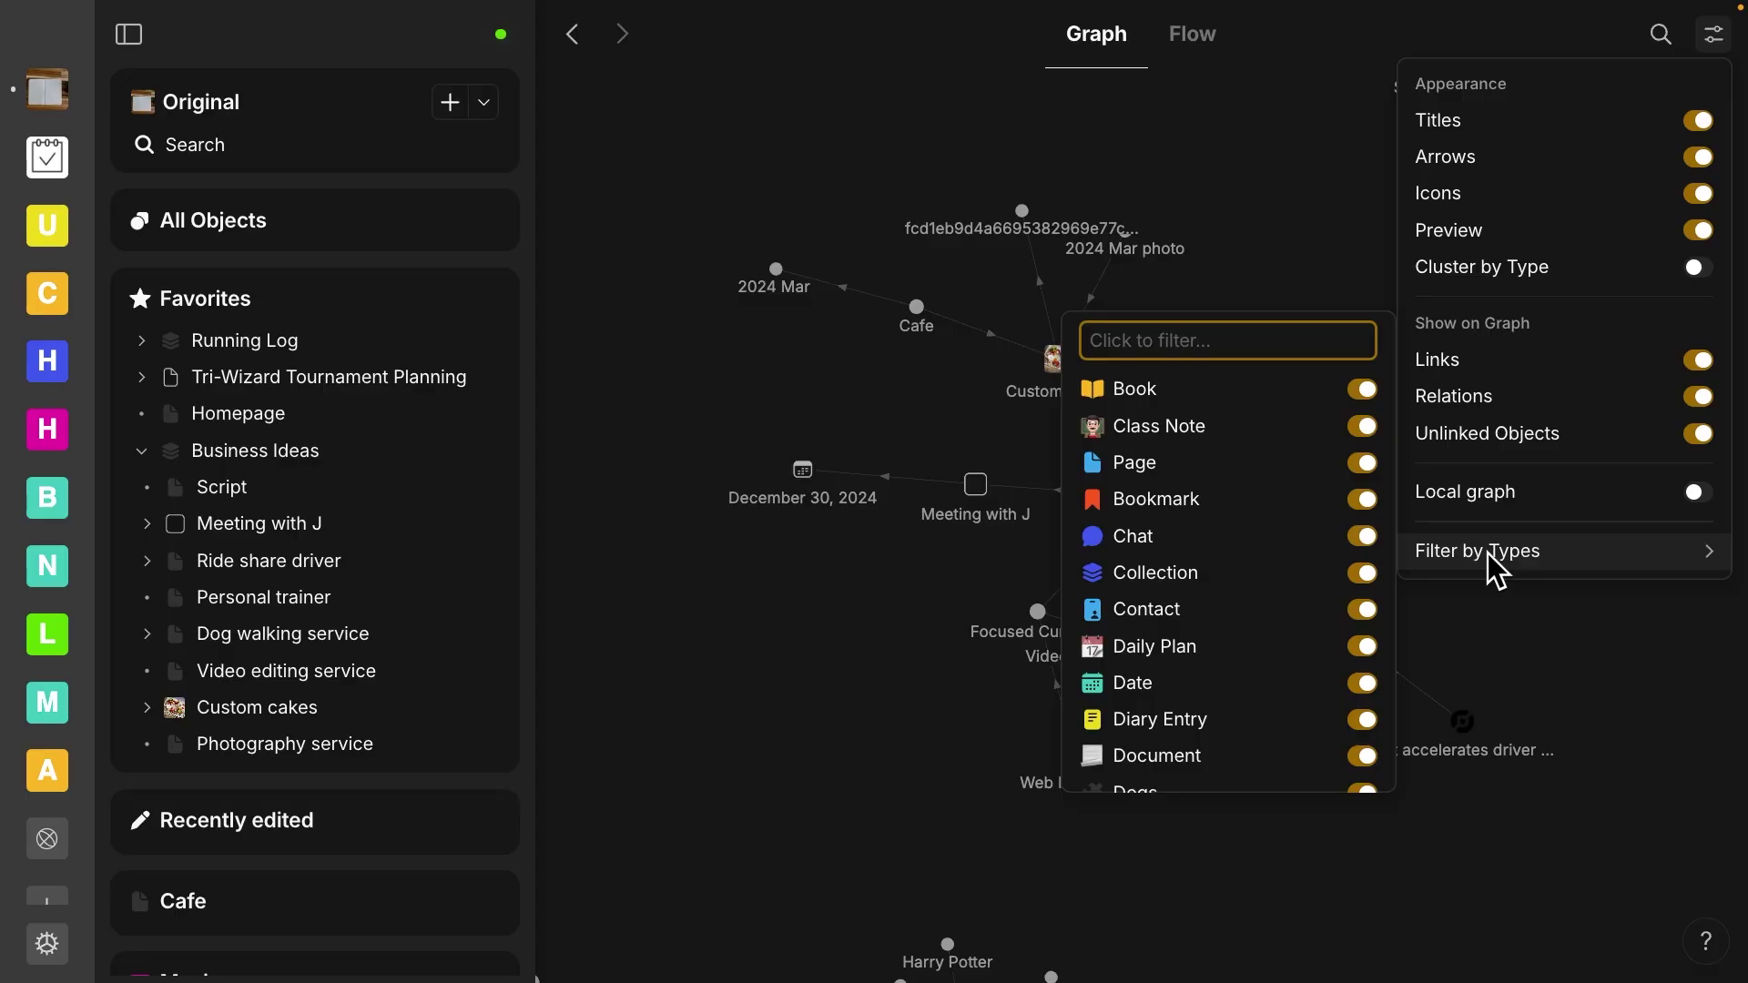
scroll(1371, 654, "down", 4)
scroll(1361, 658, "up", 4)
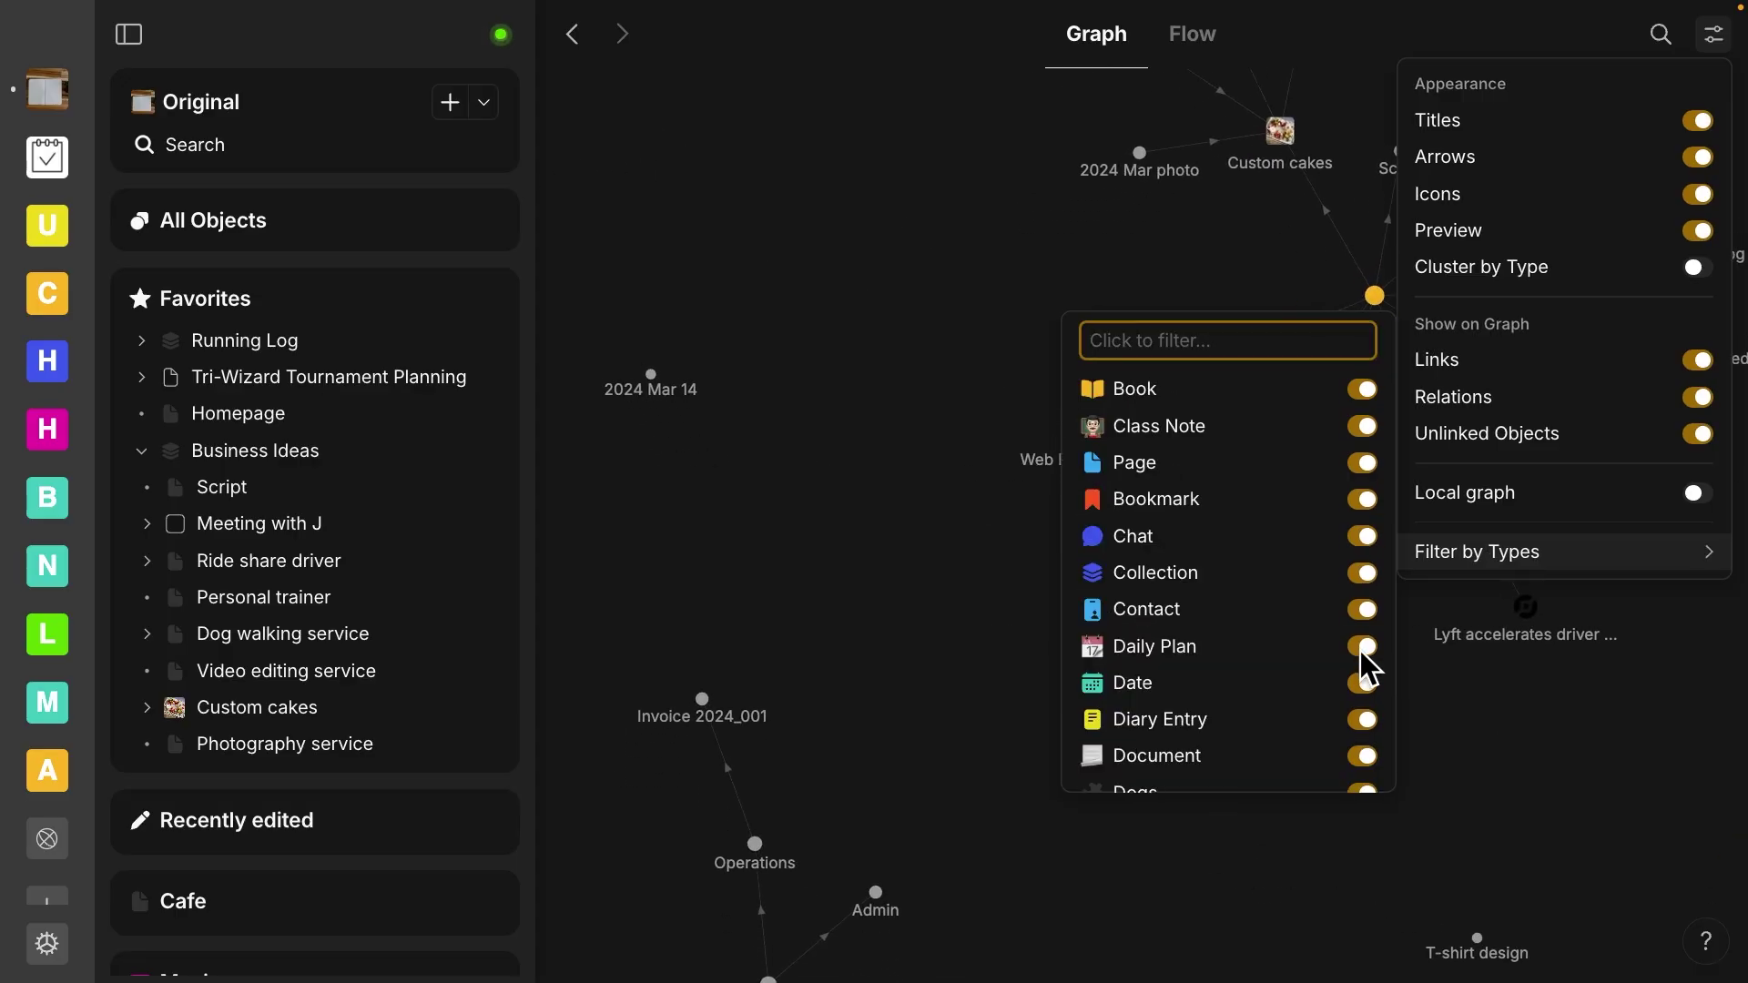
left_click(1360, 649)
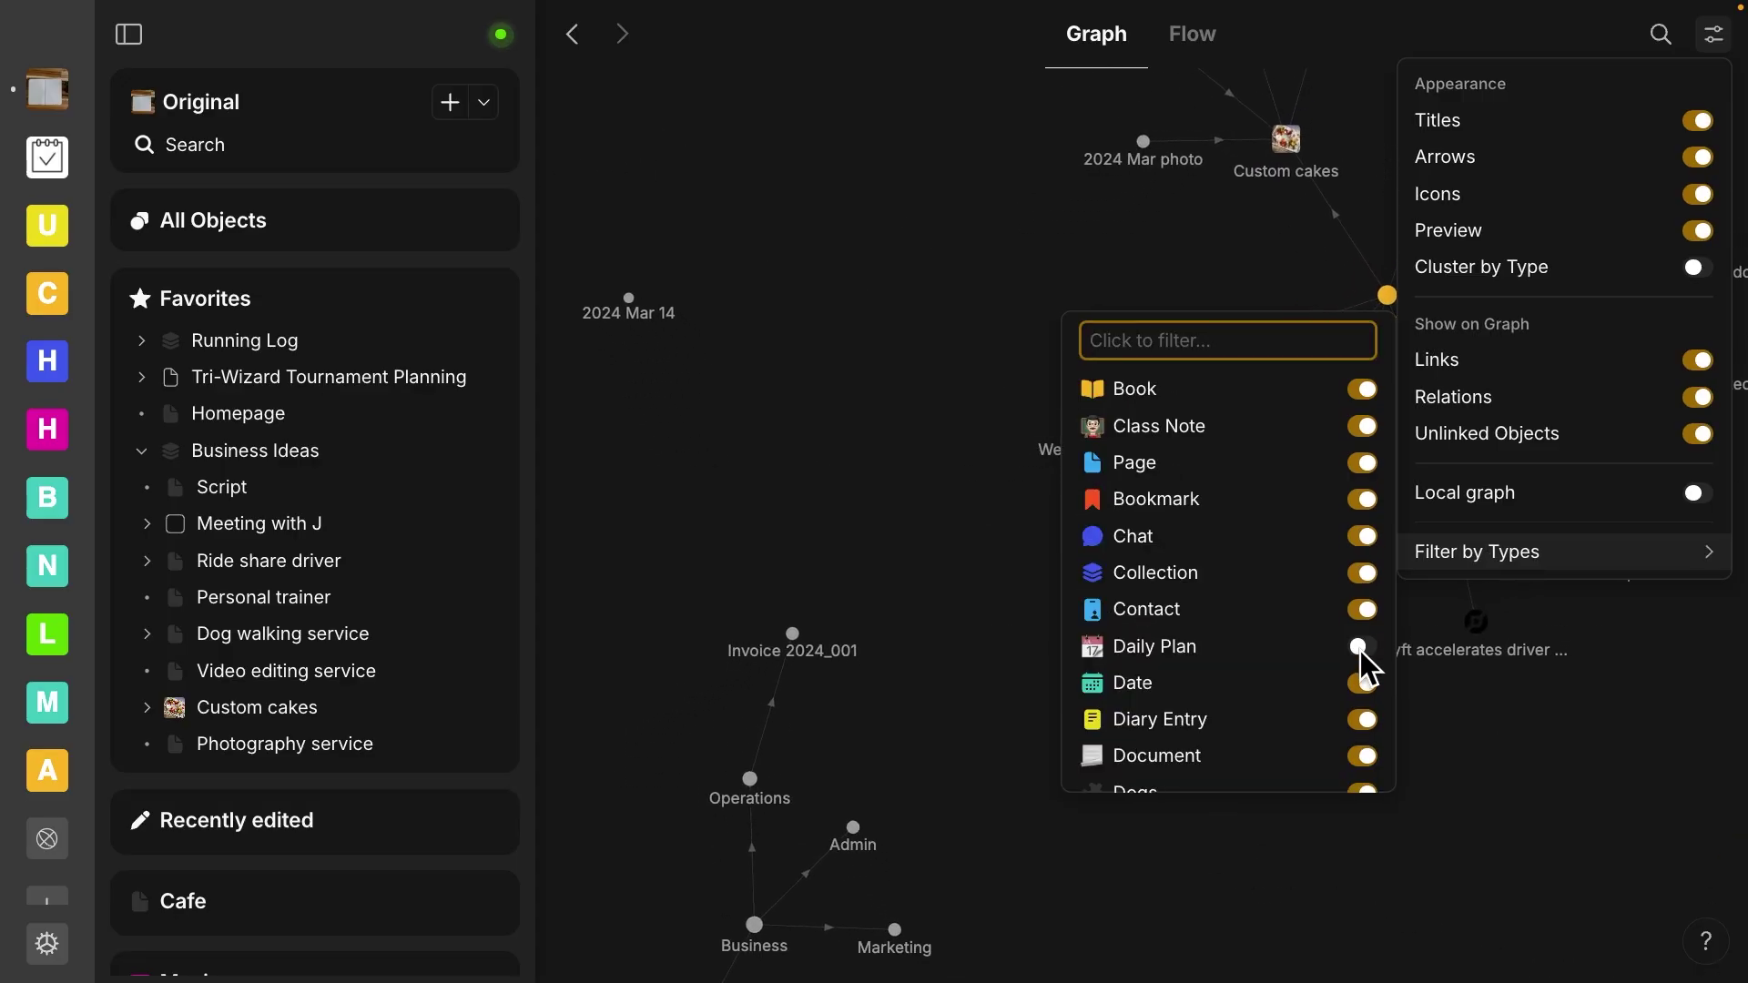
Open Wool from Books and insert a [[ link to 'Shows & movies based on books' below its properties
scroll(273, 455, "down", 7)
left_click(236, 433)
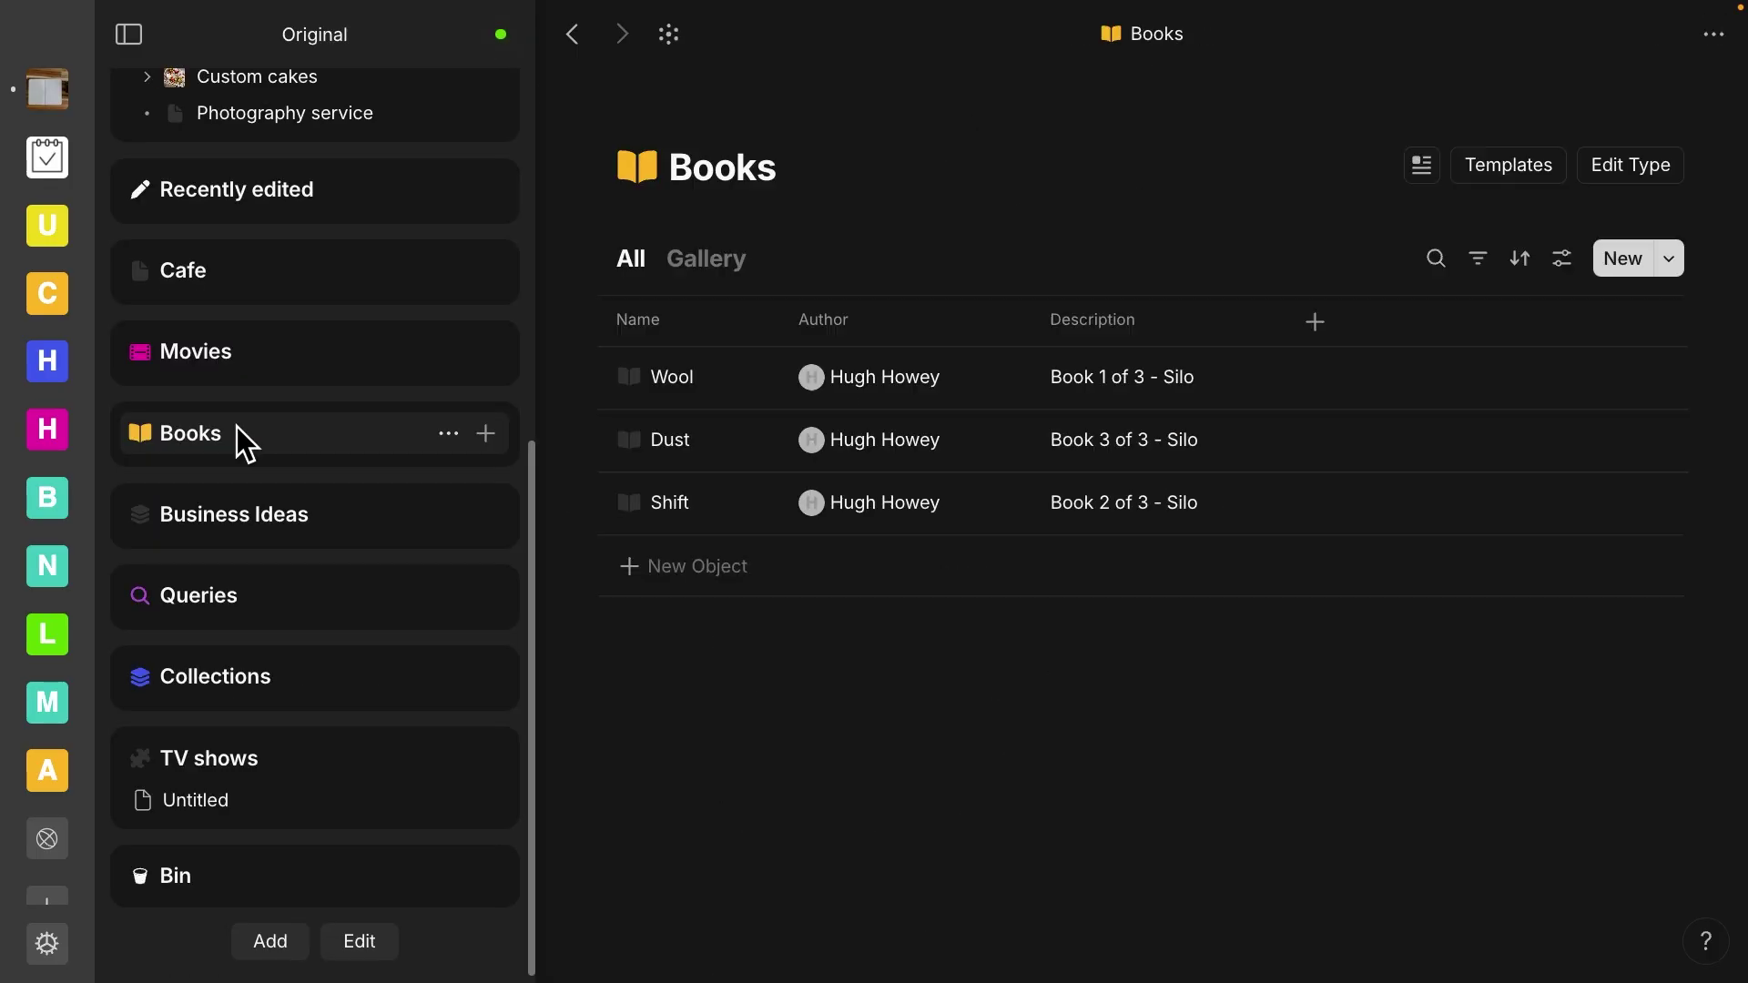
left_click(674, 377)
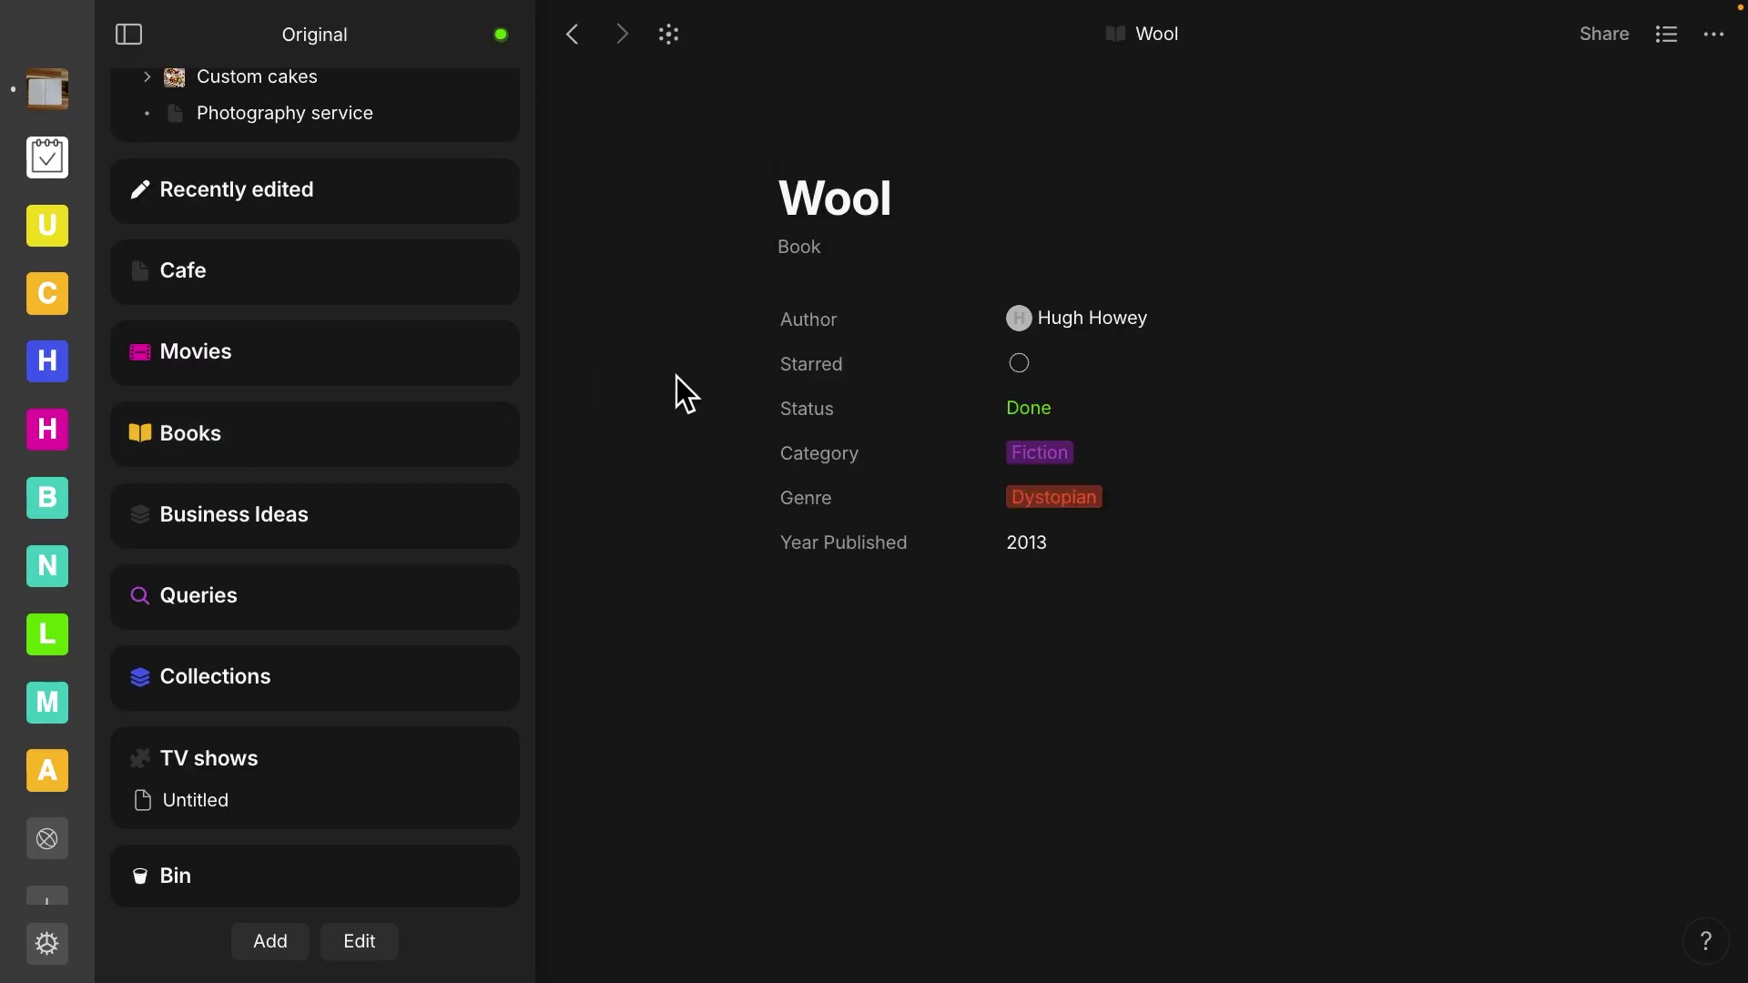
left_click(884, 696)
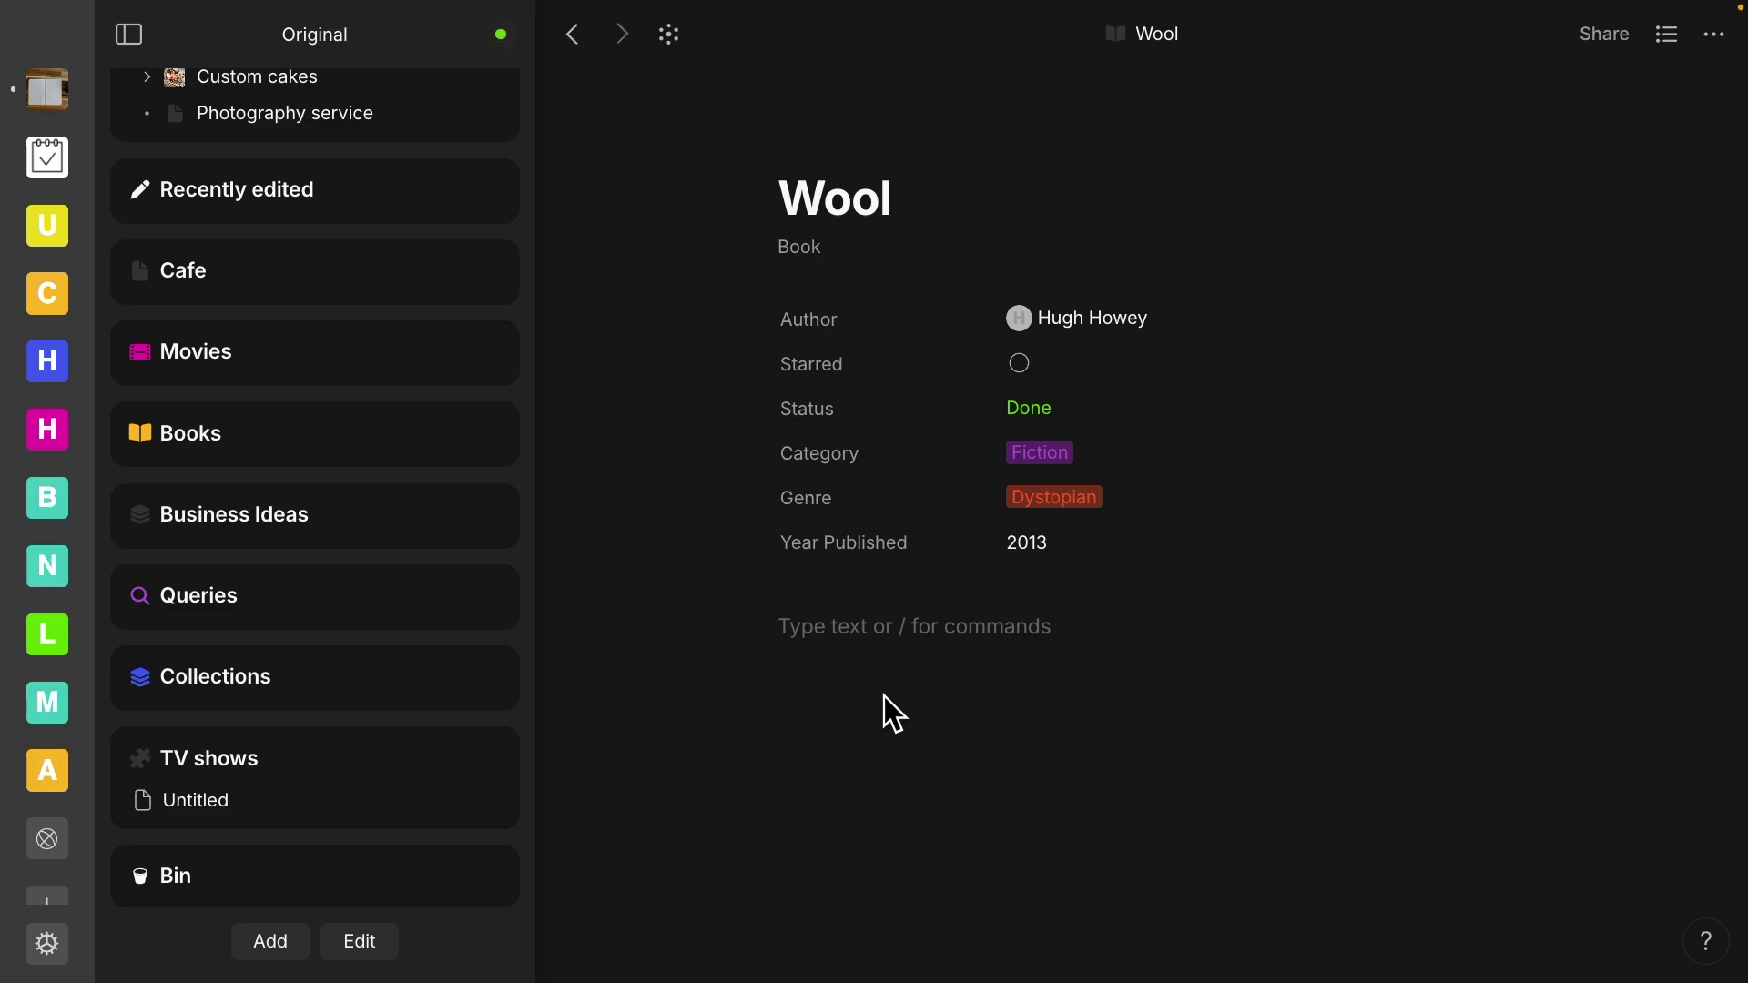
type("[[")
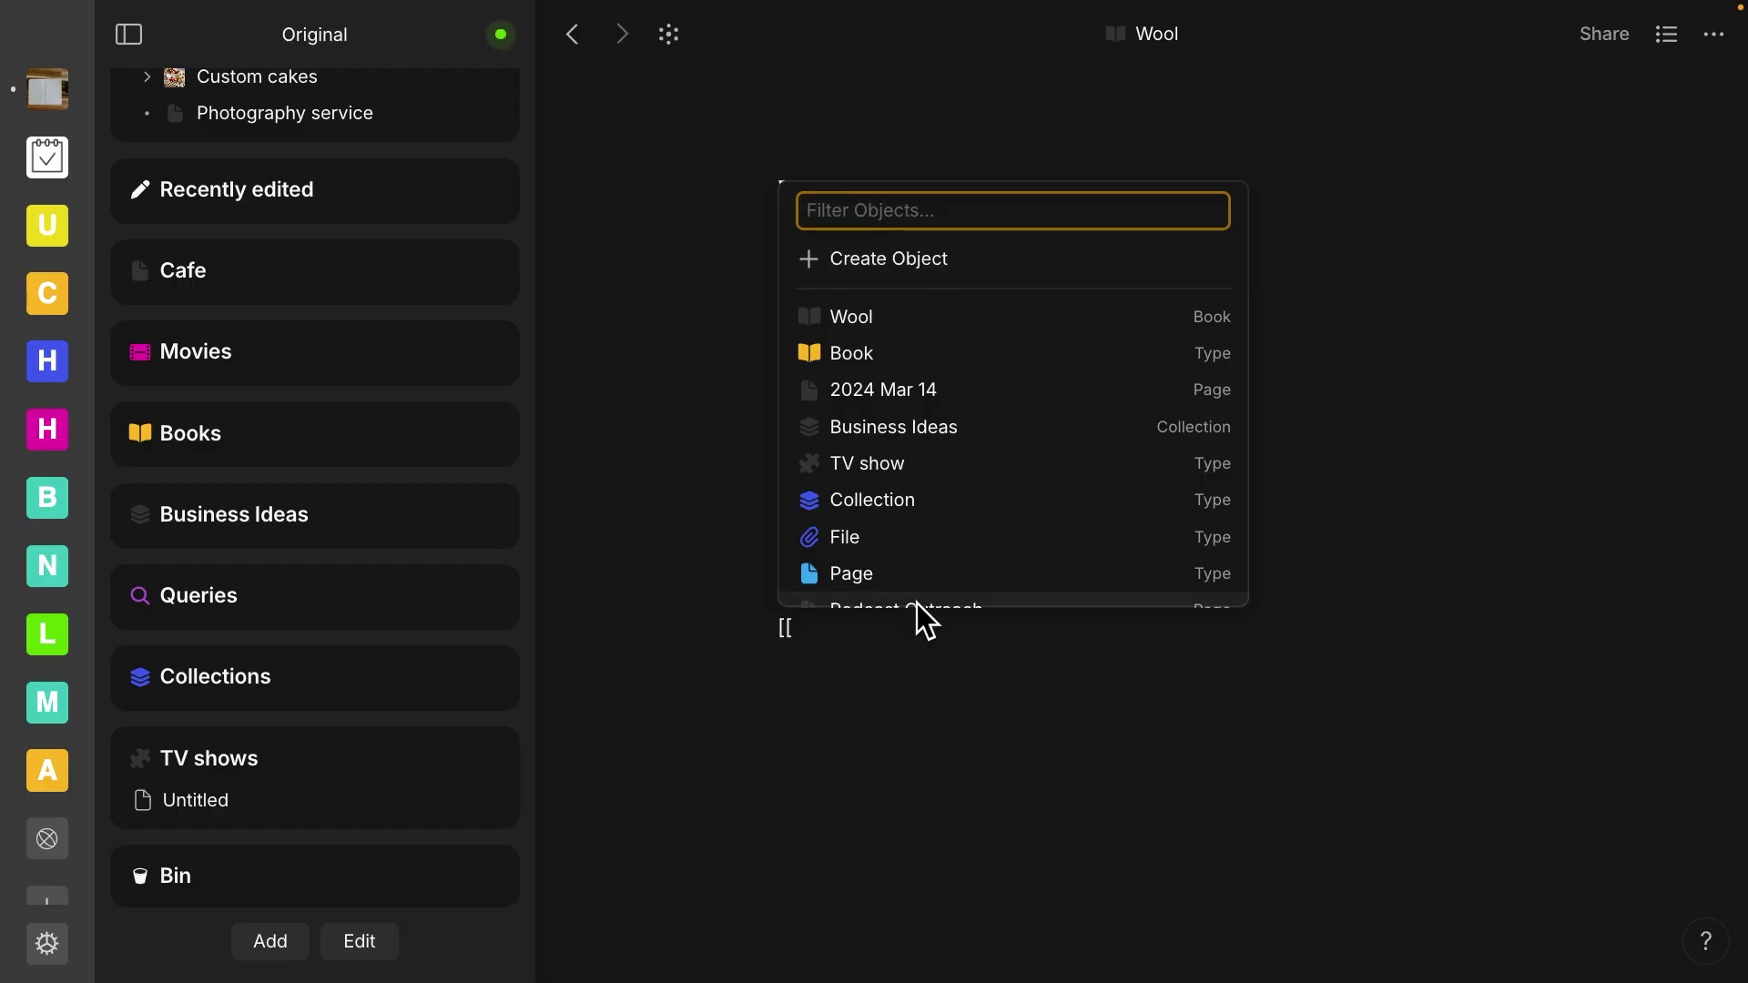
left_click(818, 633)
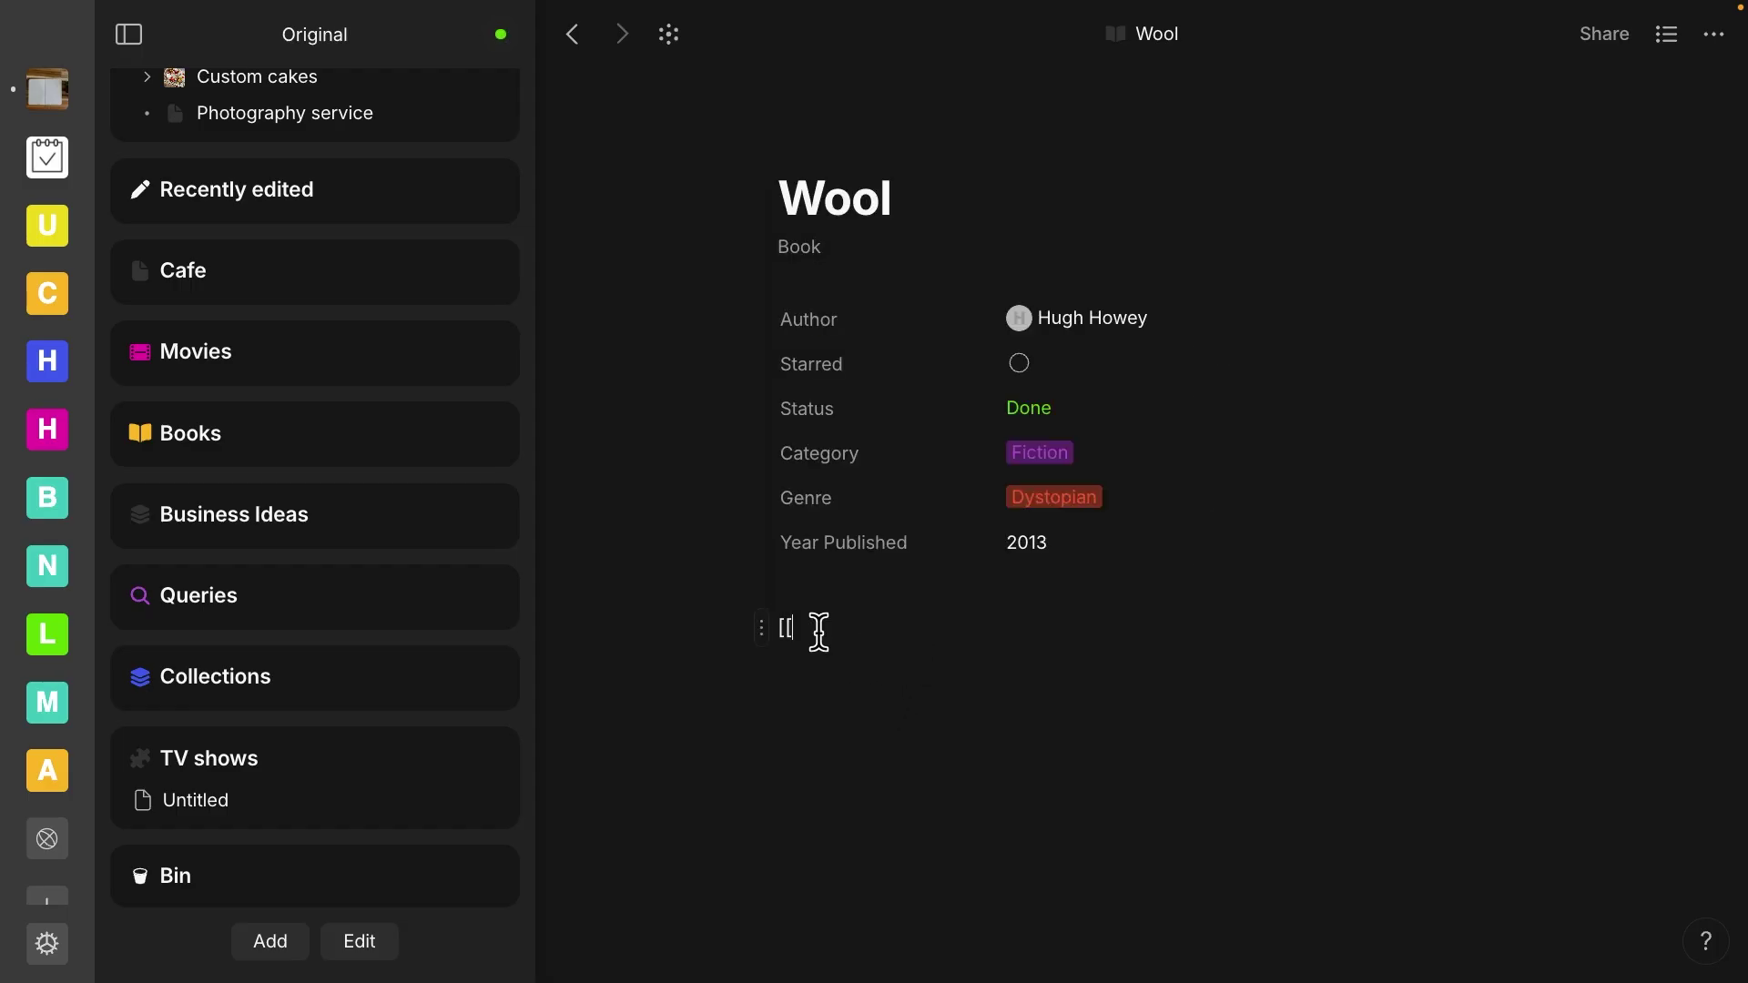
type("shi")
key("BackSpace")
key("BackSpace")
key("BackSpace")
key("BackSpace")
key("BackSpace")
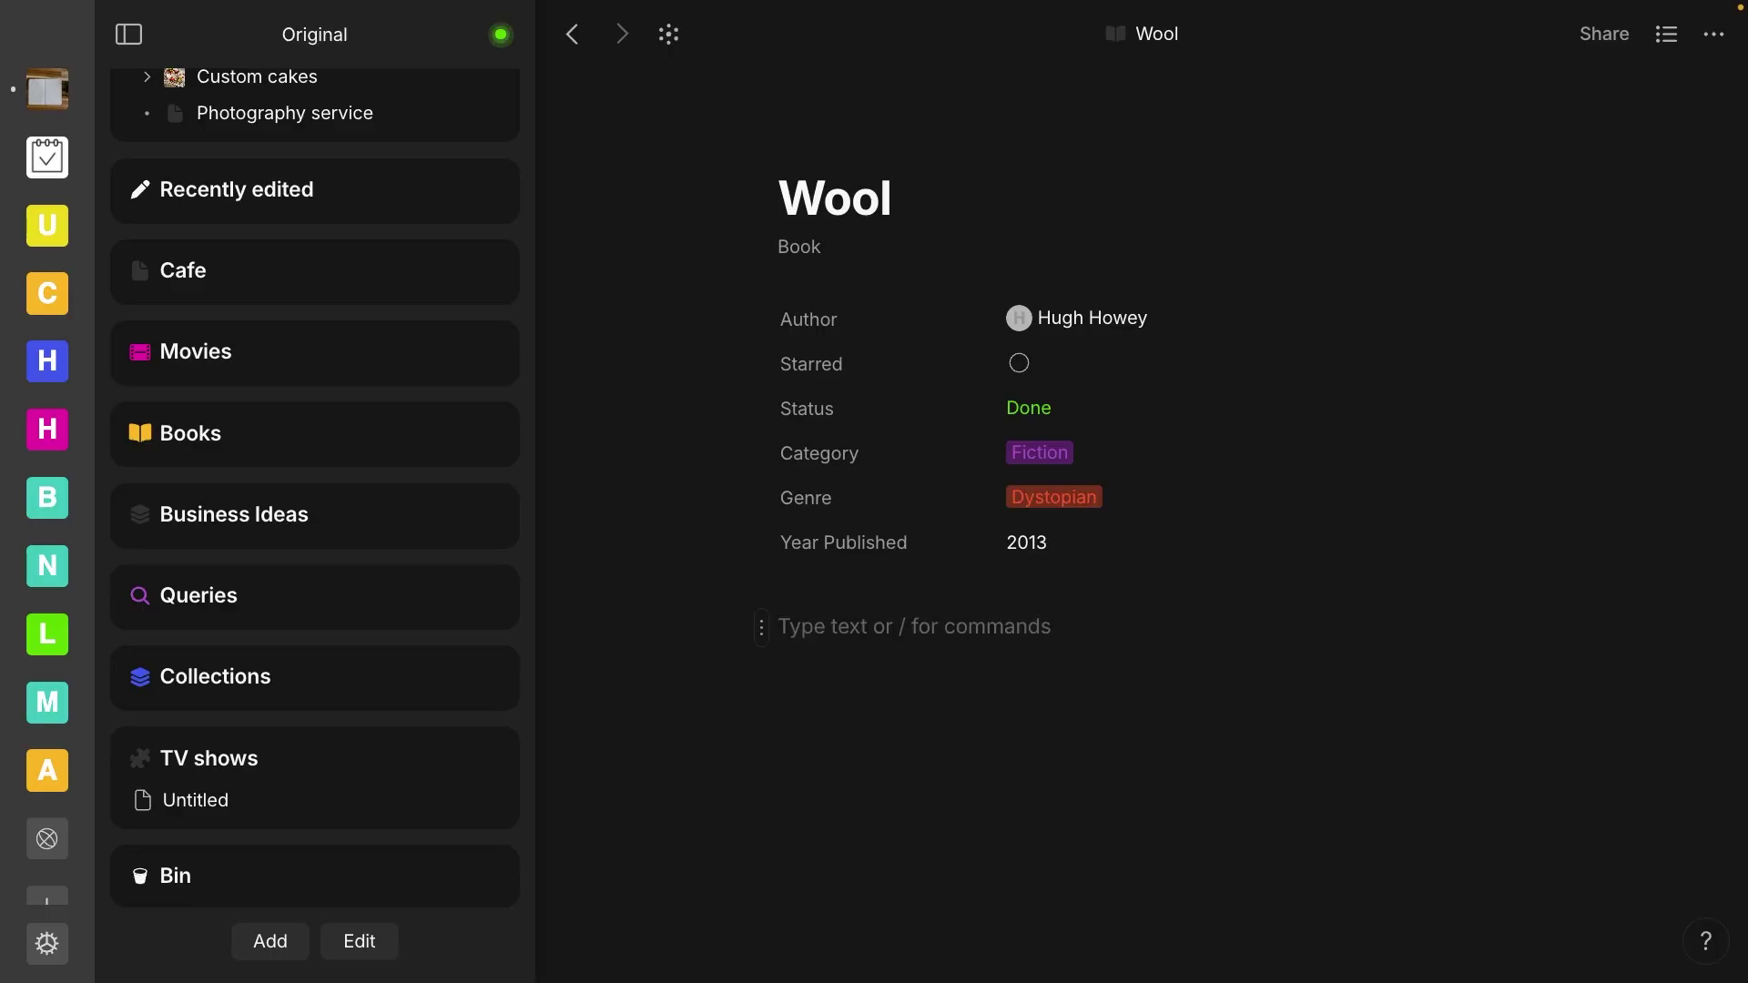
type("[[")
type("show")
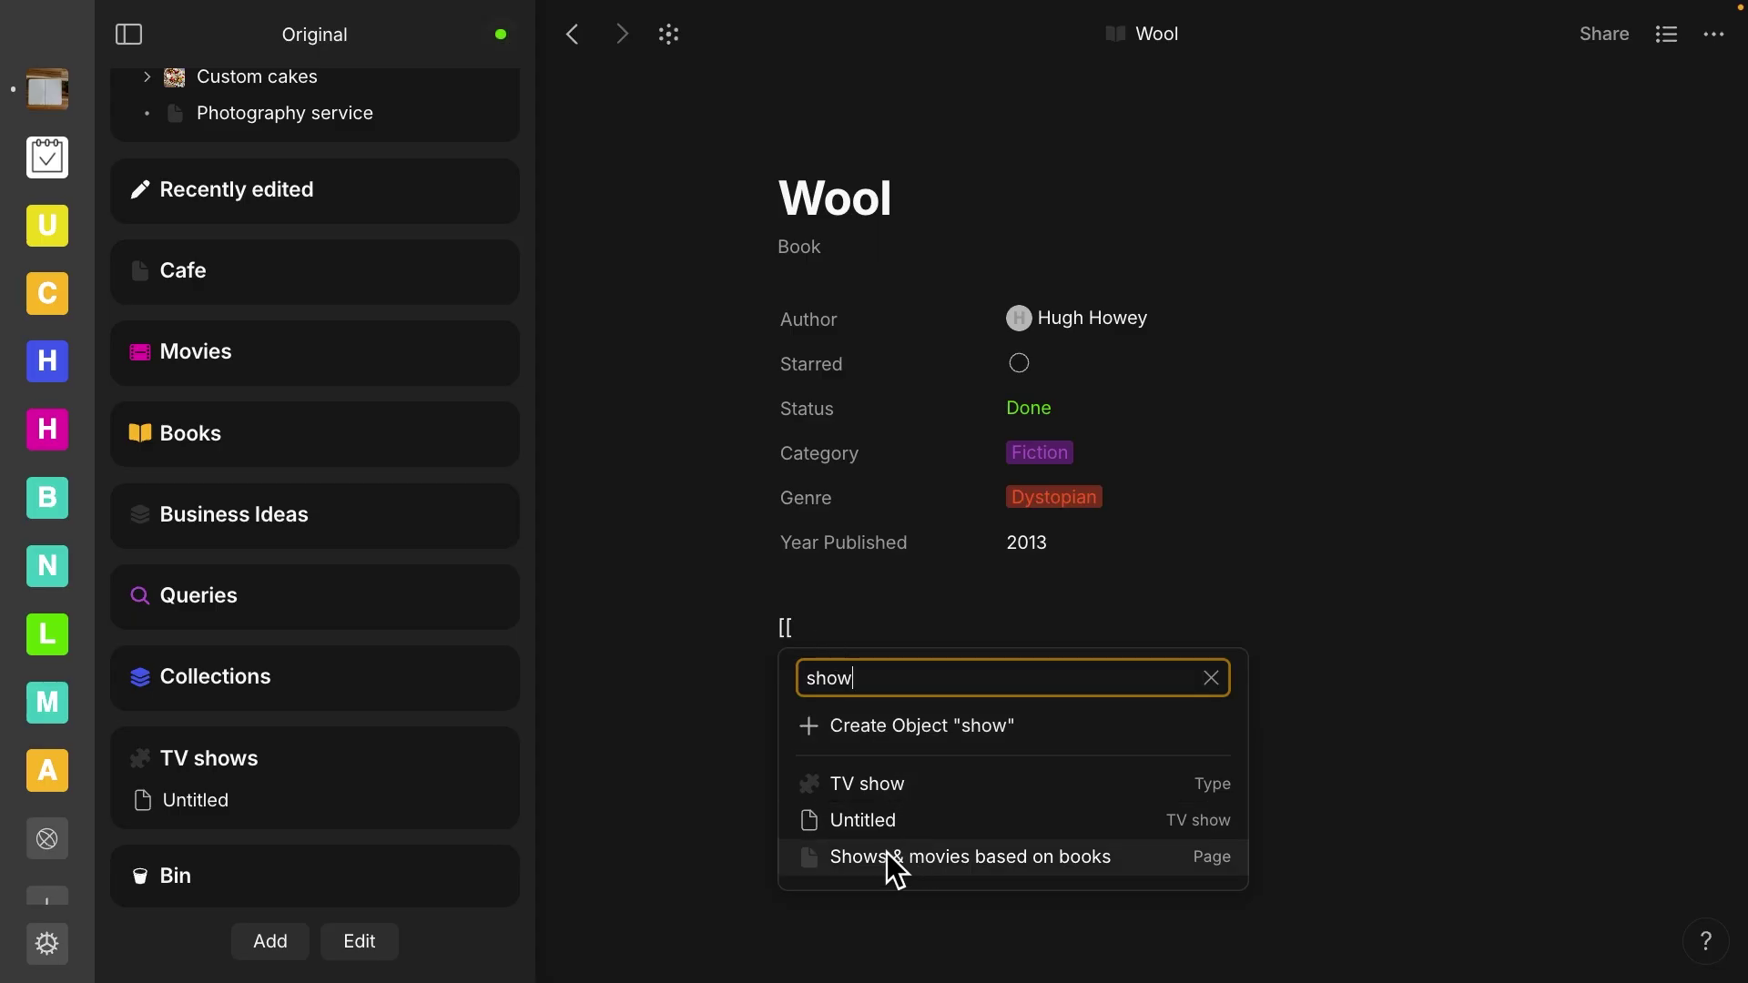
left_click(887, 860)
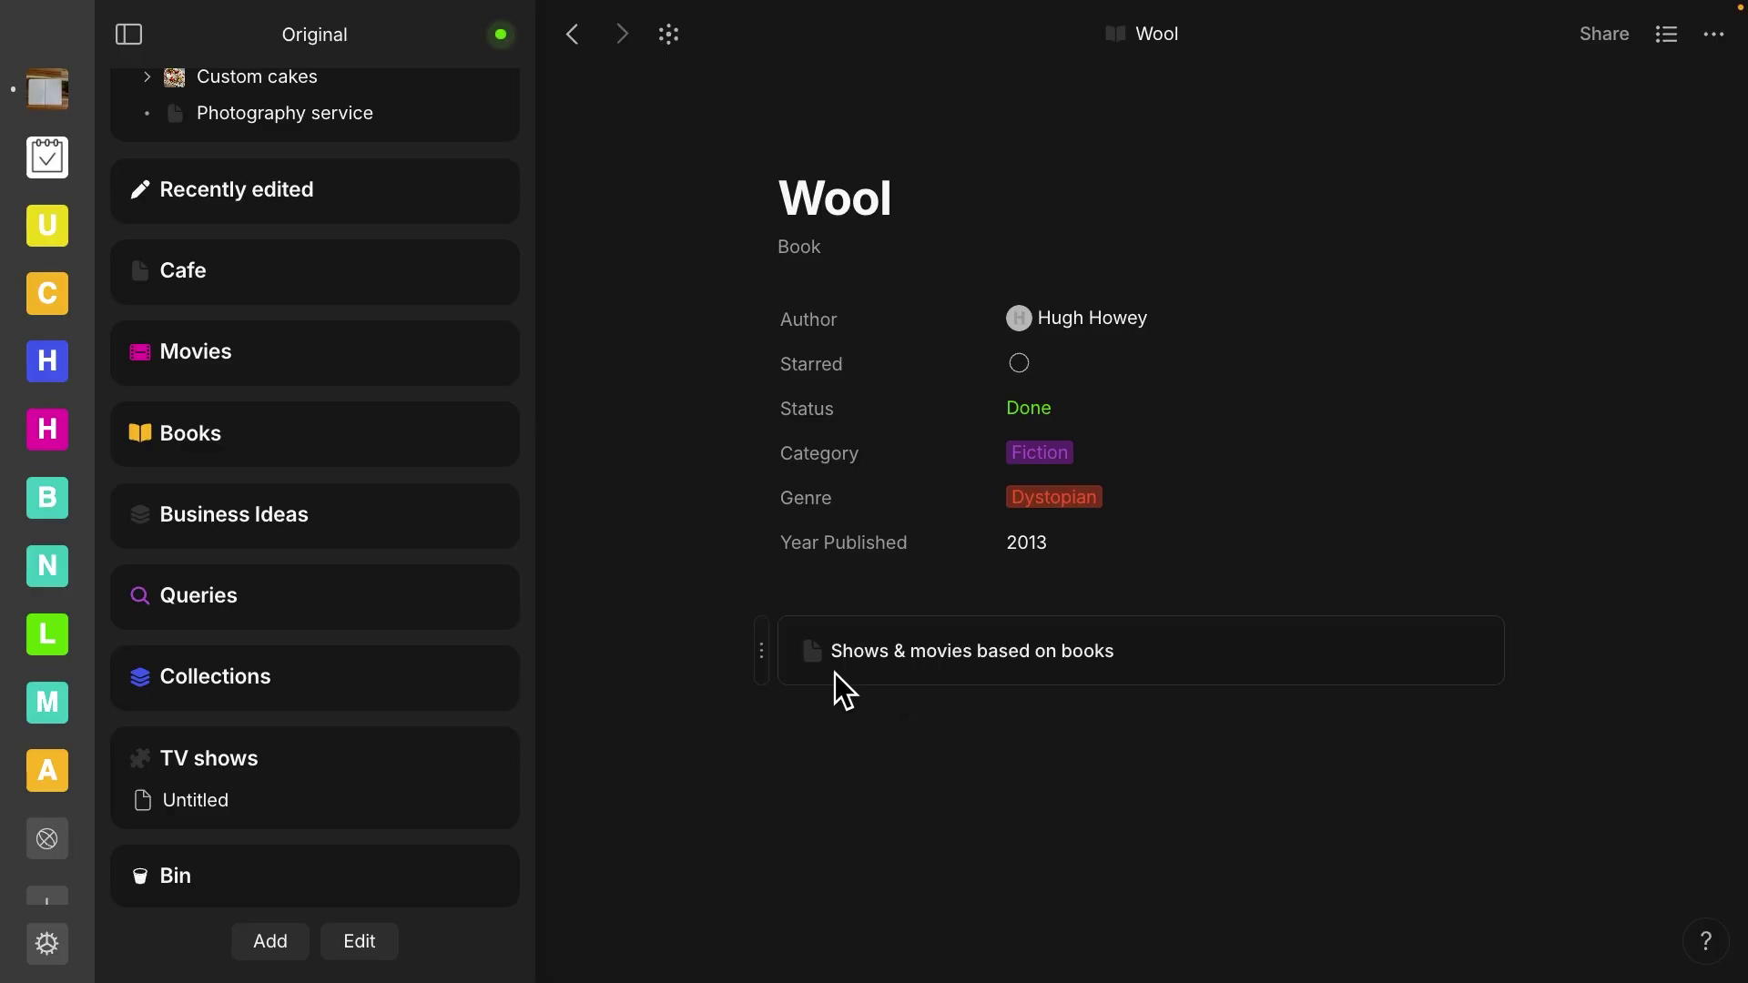
Set the link block's preview layout to Text
left_click(764, 654)
mouse_move(642, 552)
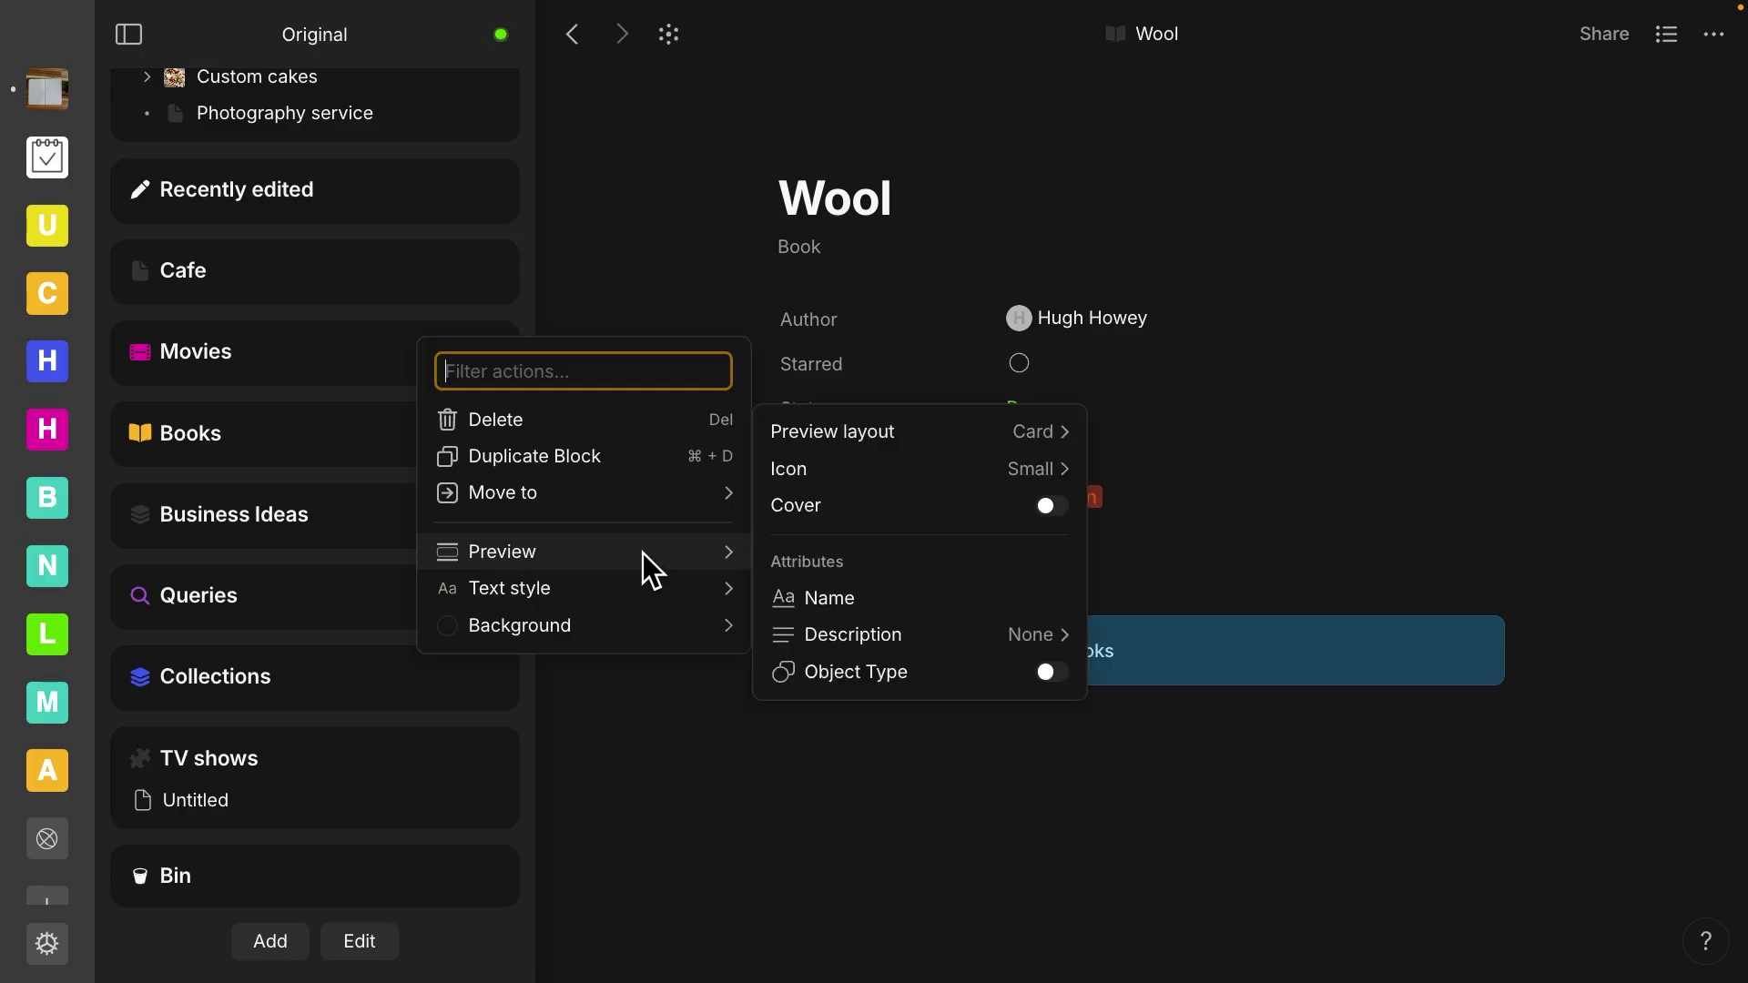
mouse_move(862, 446)
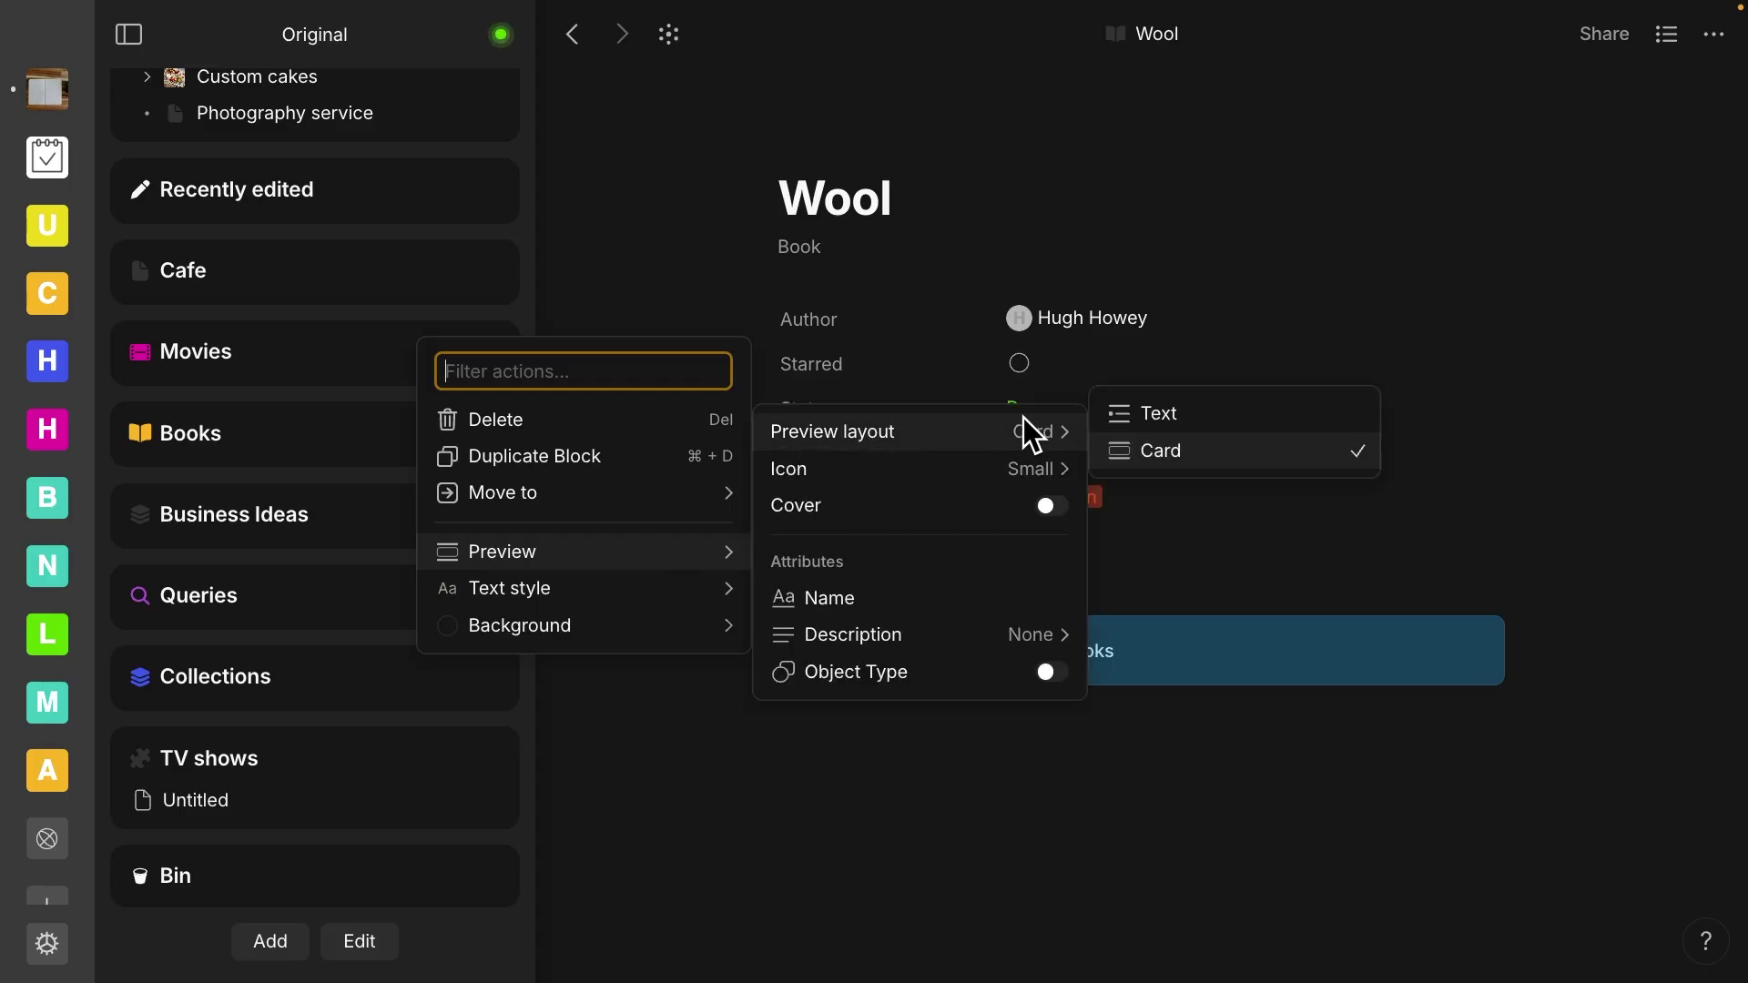
left_click(1148, 416)
left_click(1012, 776)
left_click(780, 622)
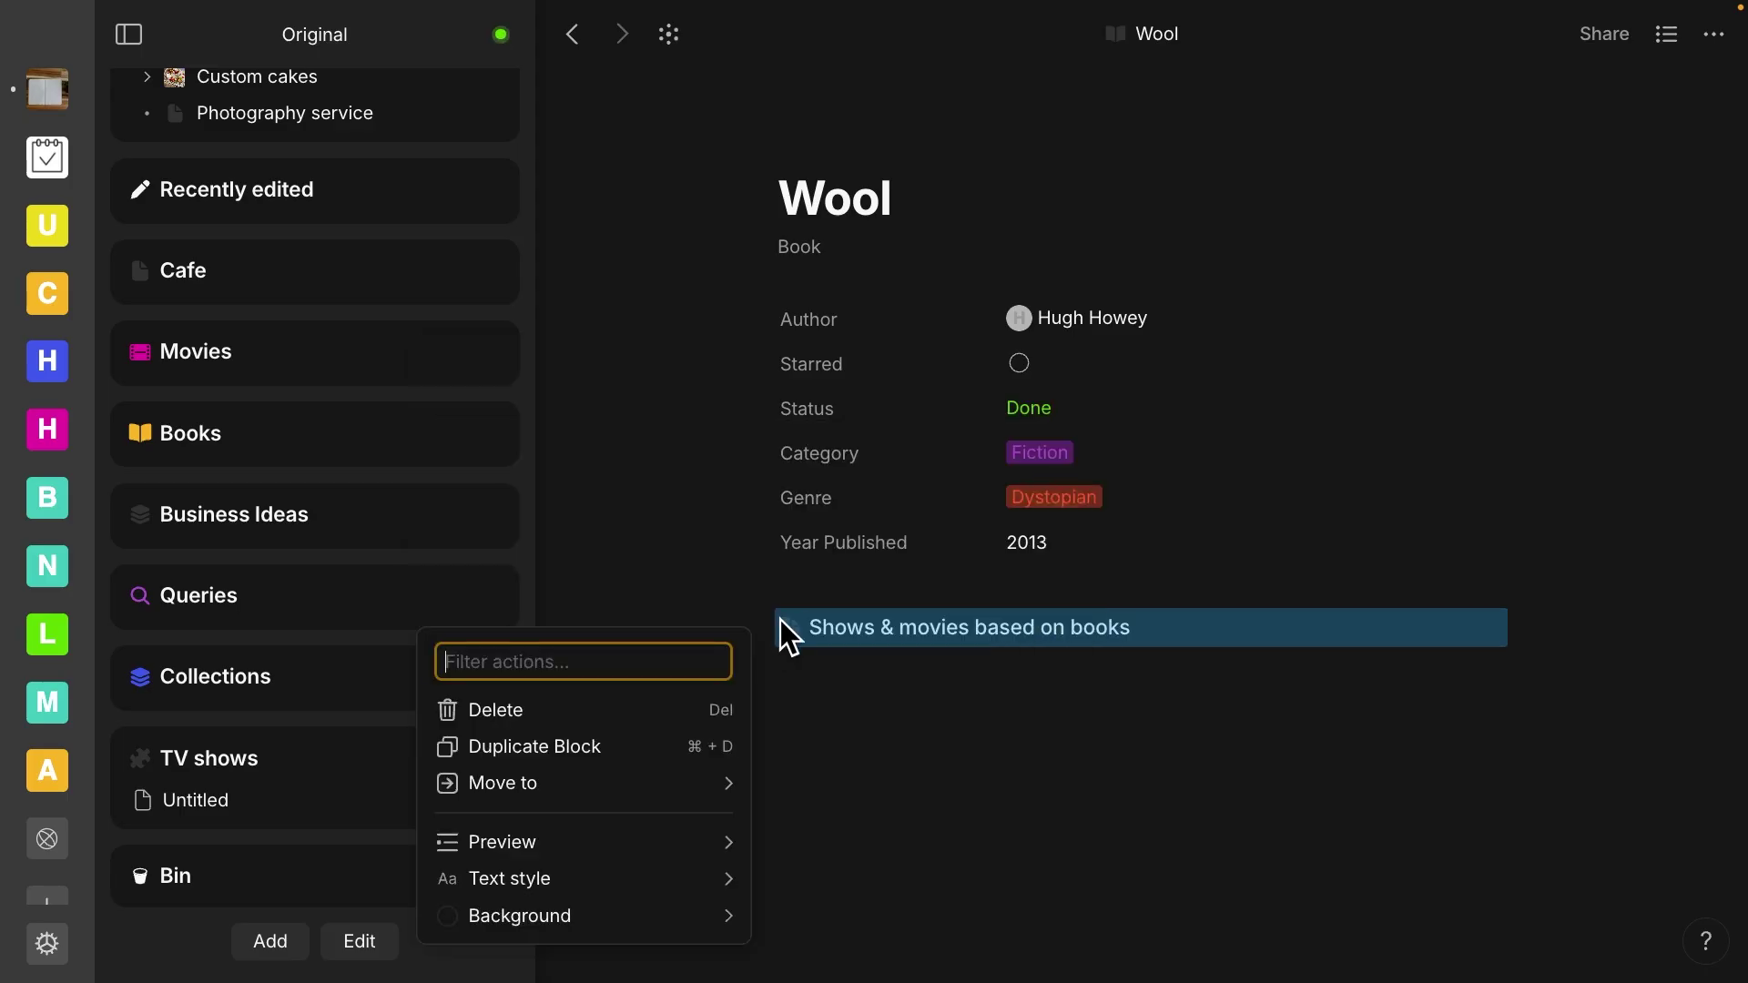
left_click(872, 720)
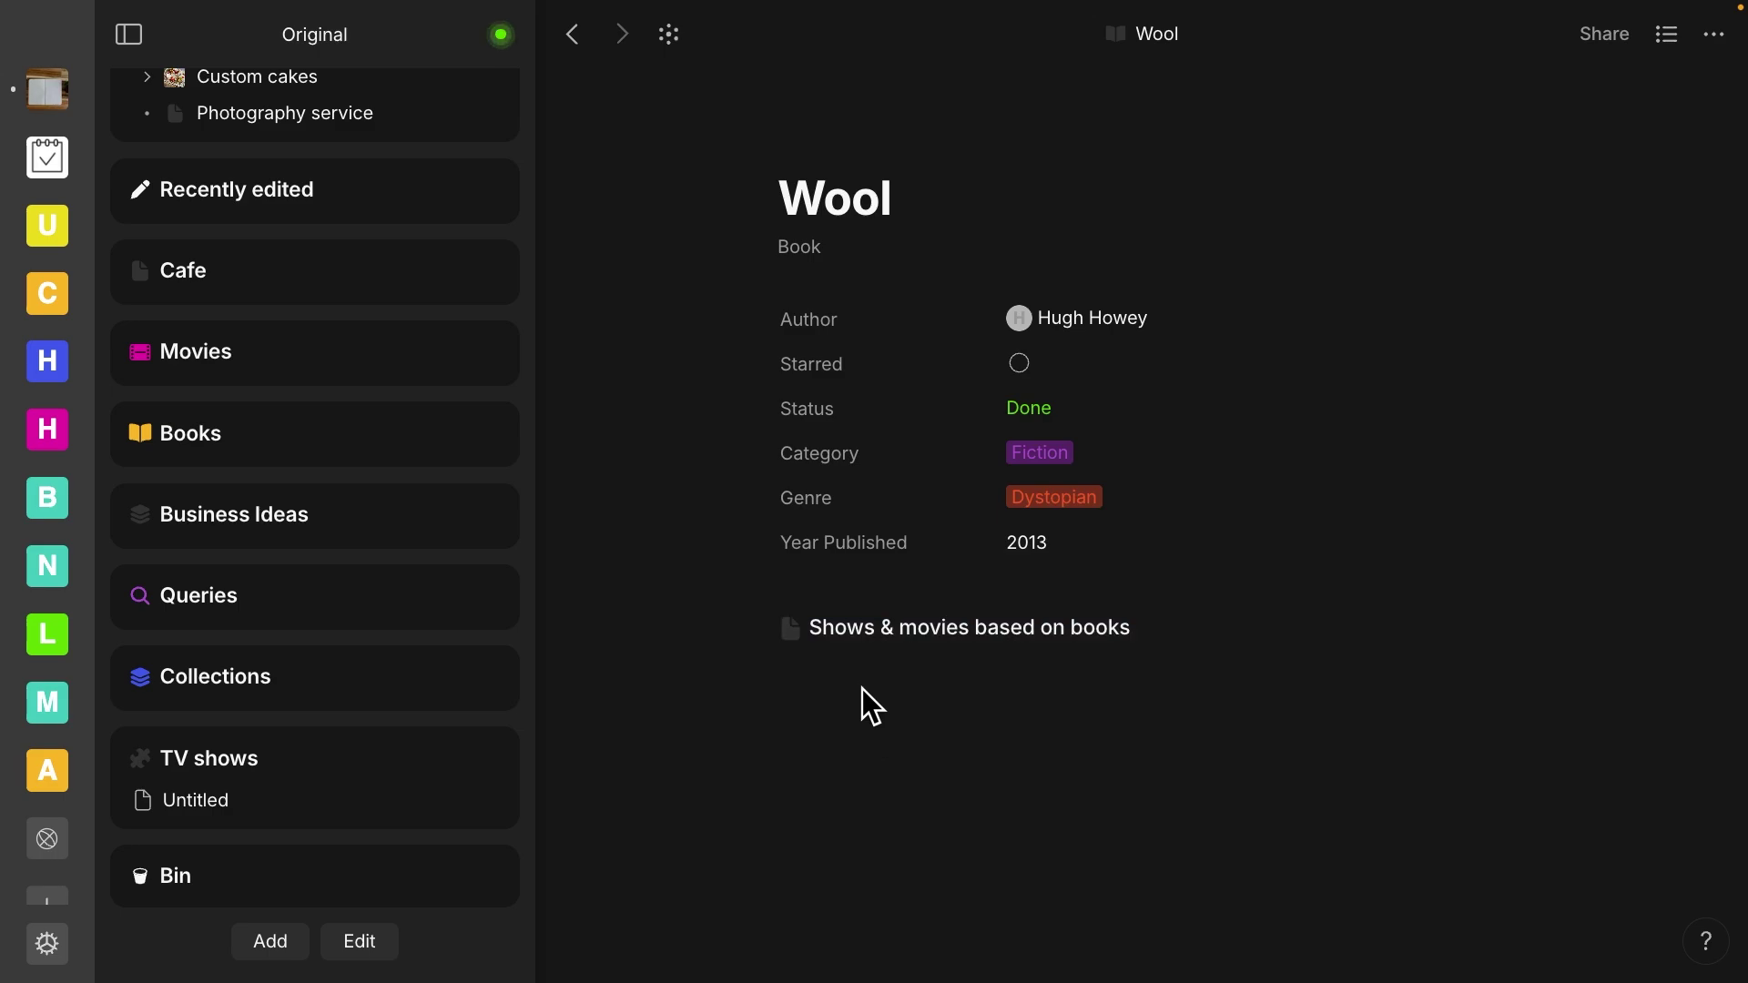
Add an @ mention of 'Shows & movies based on books' on a new line, followed by 'keep writing'
left_click(862, 690)
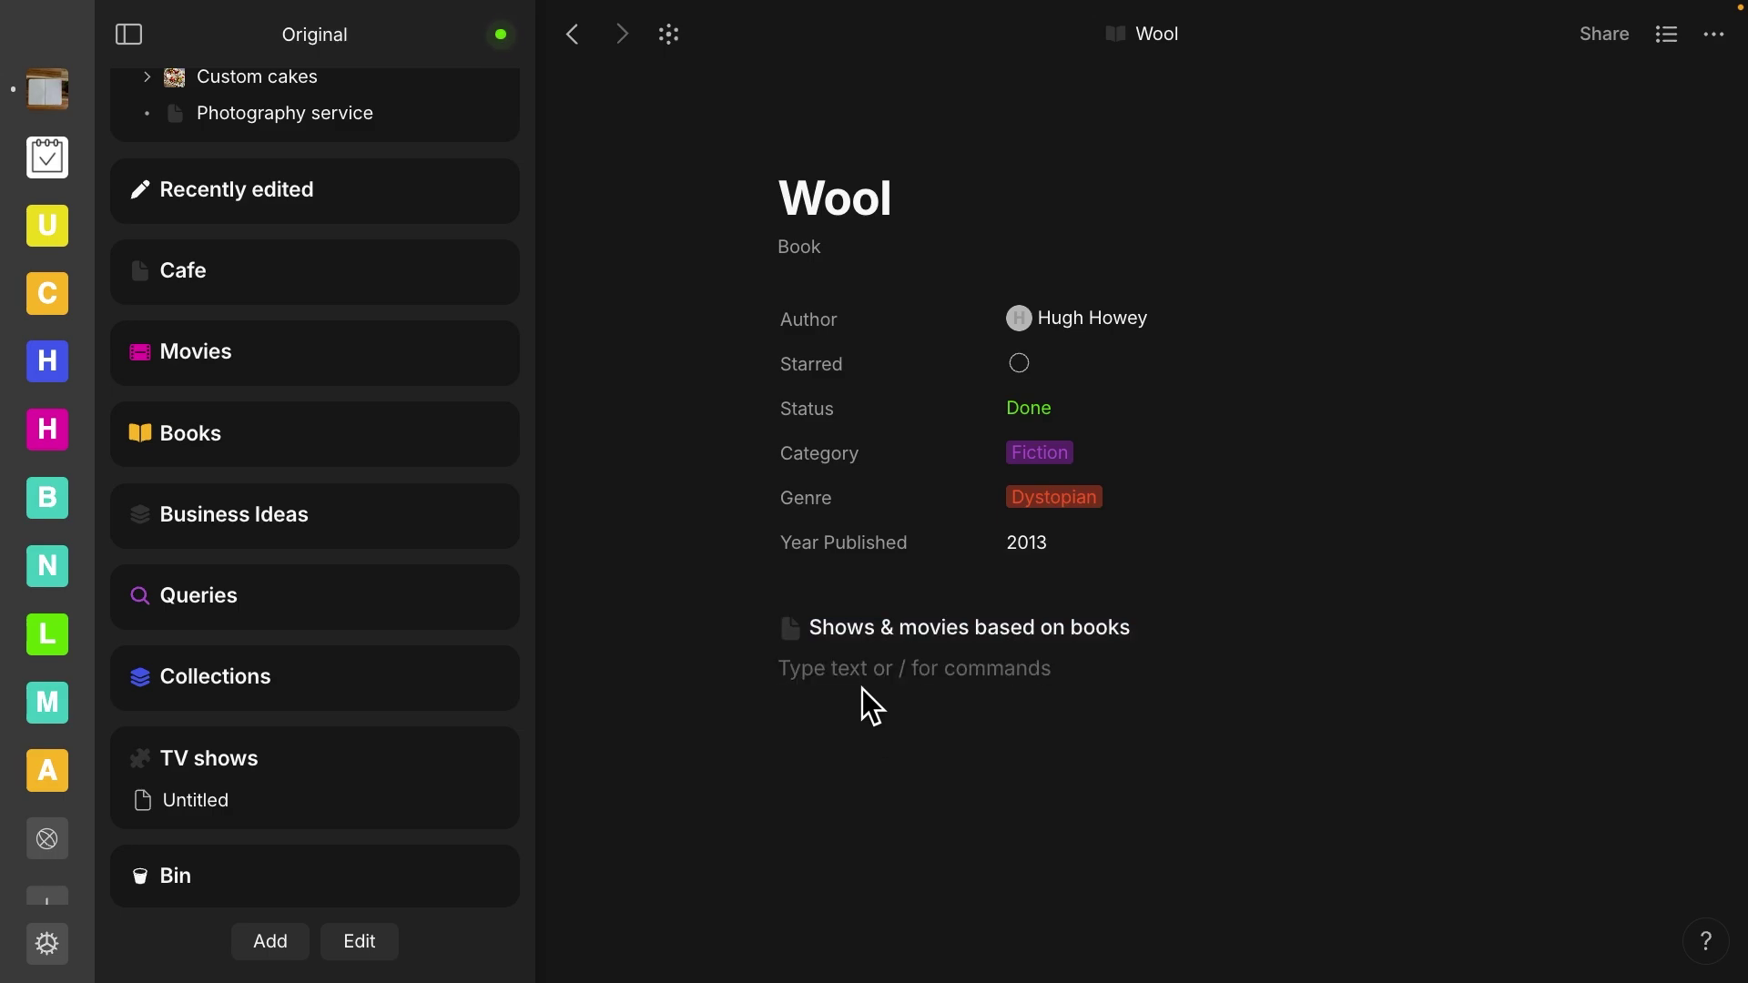
type("@")
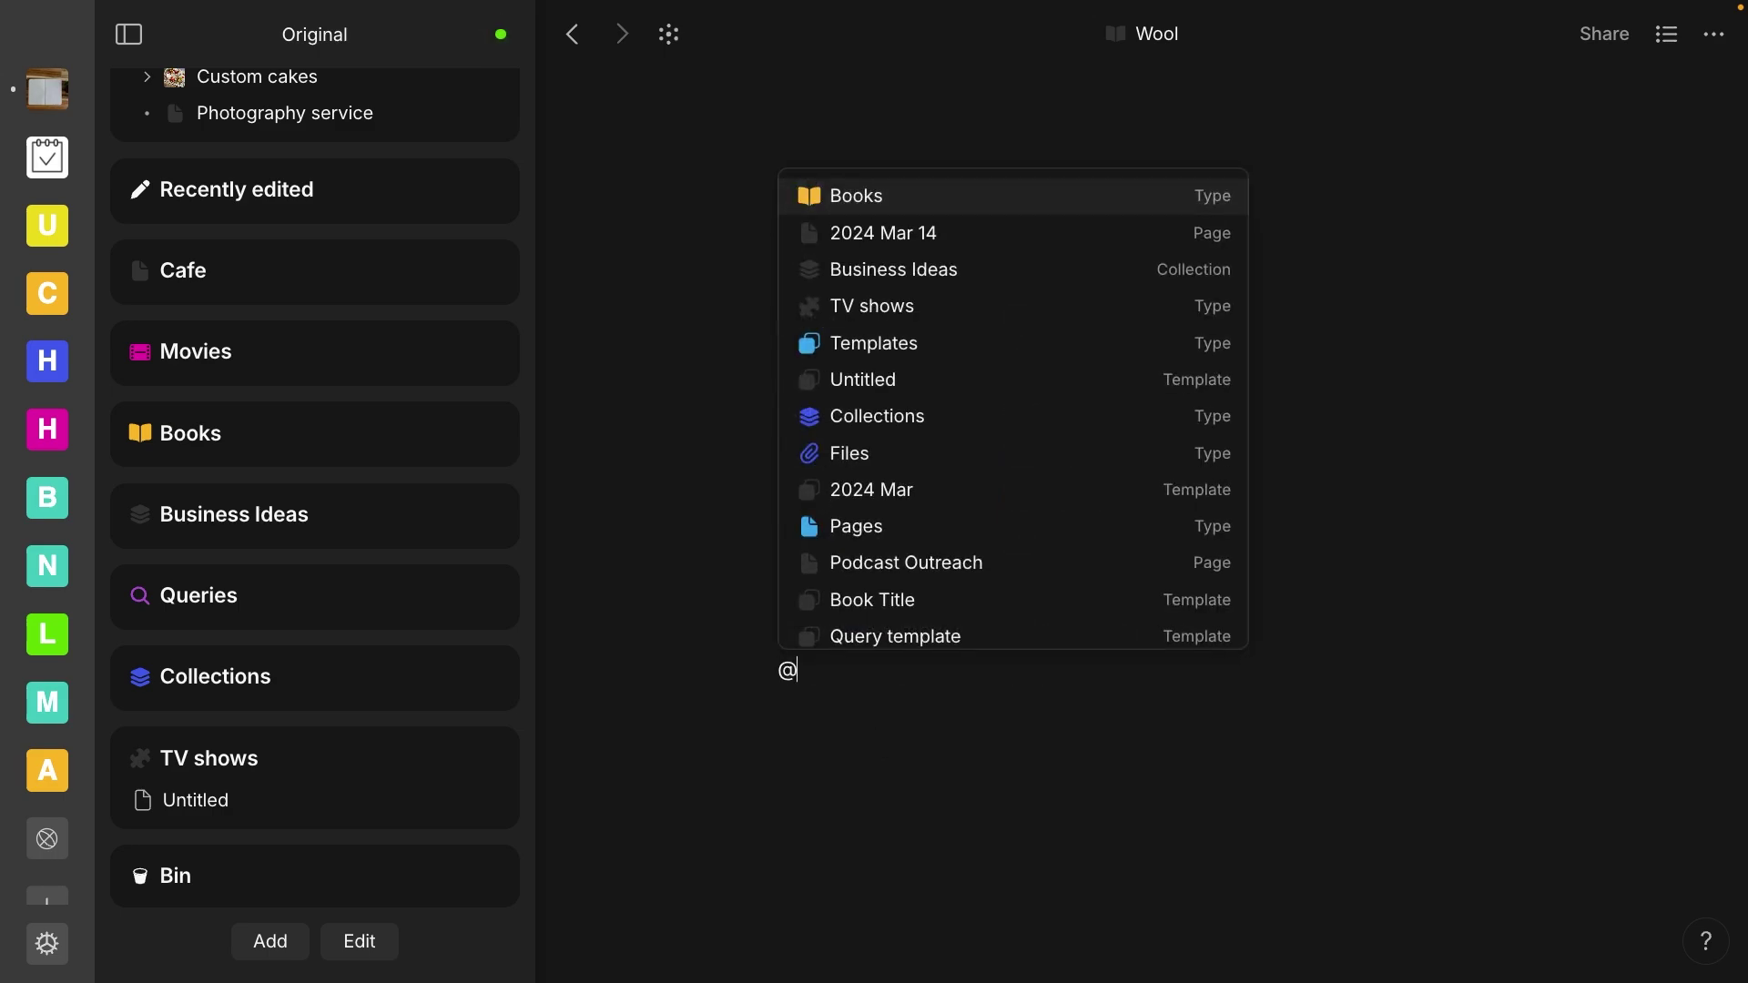
type("sho")
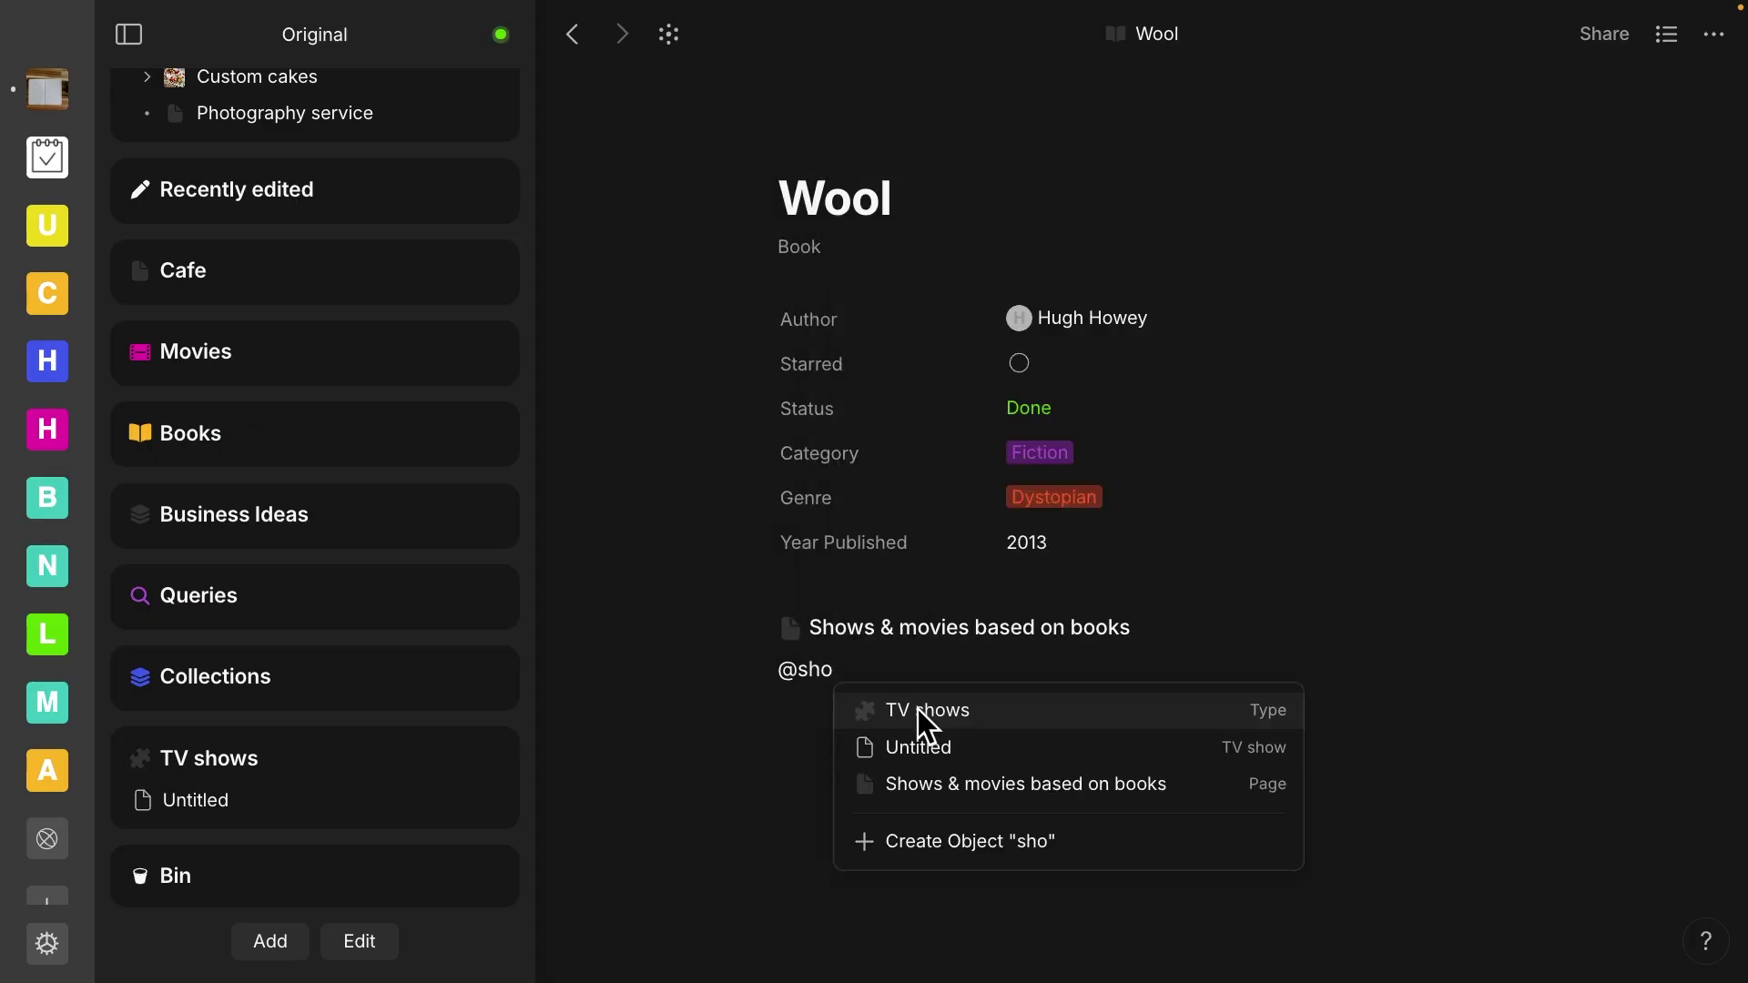
left_click(945, 787)
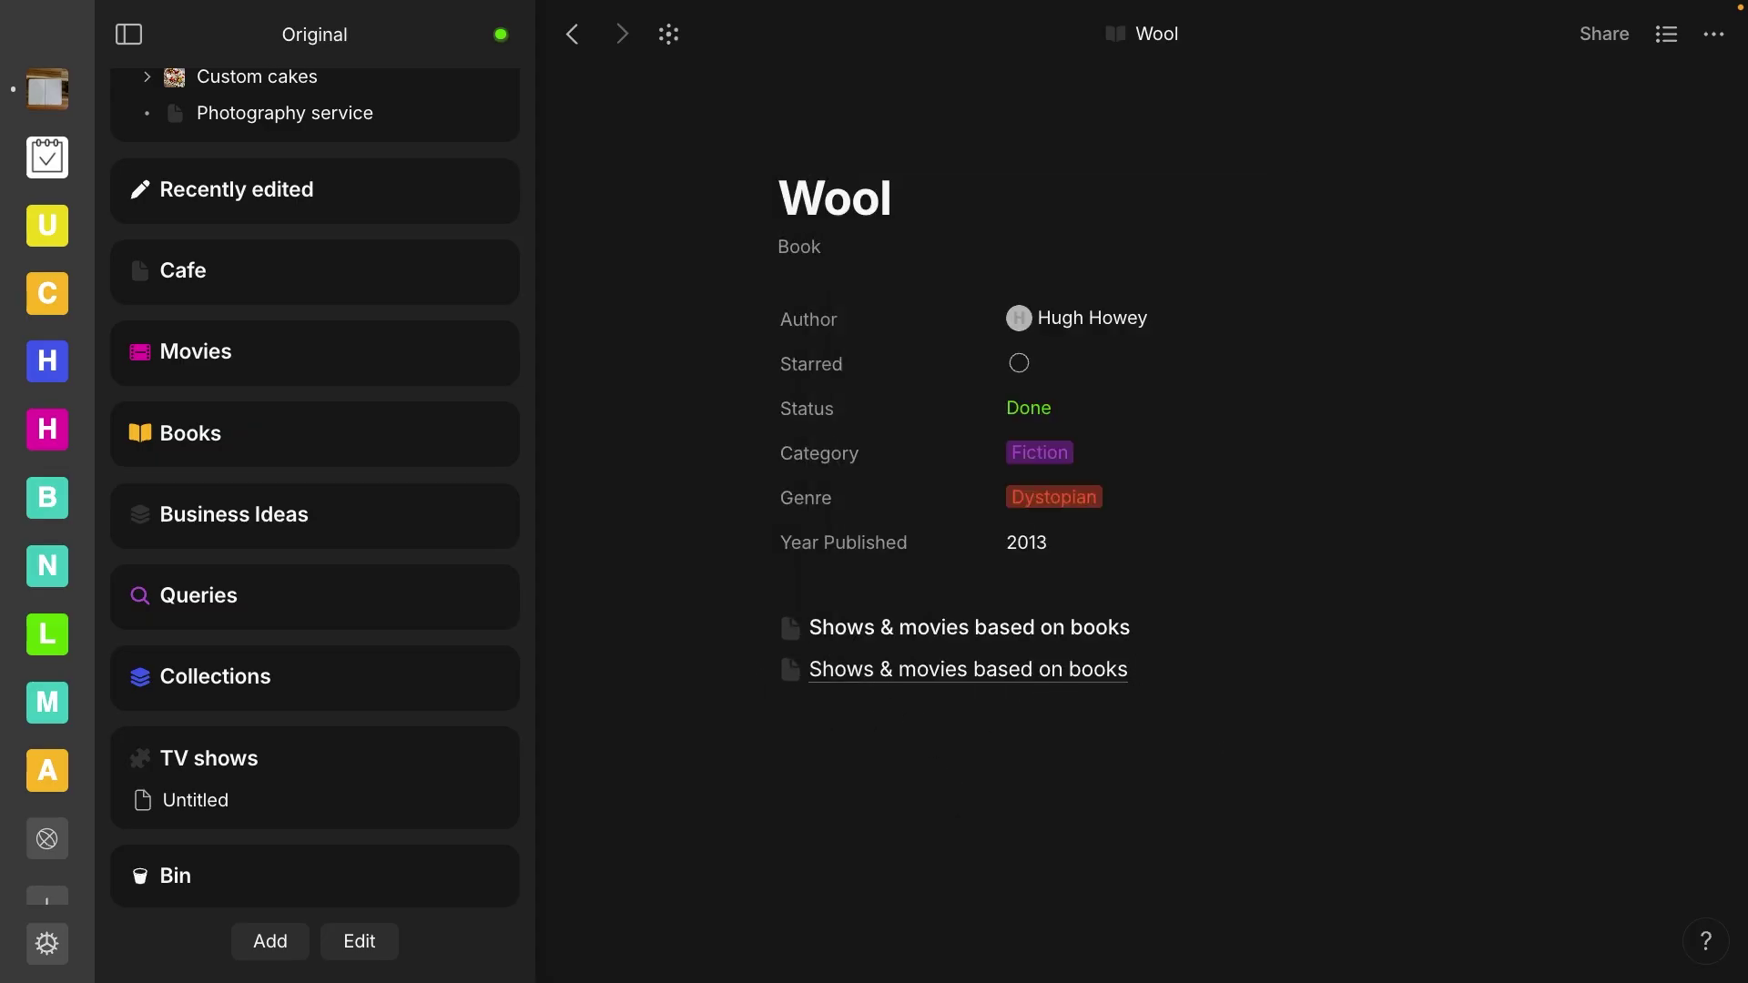
type("keep writing")
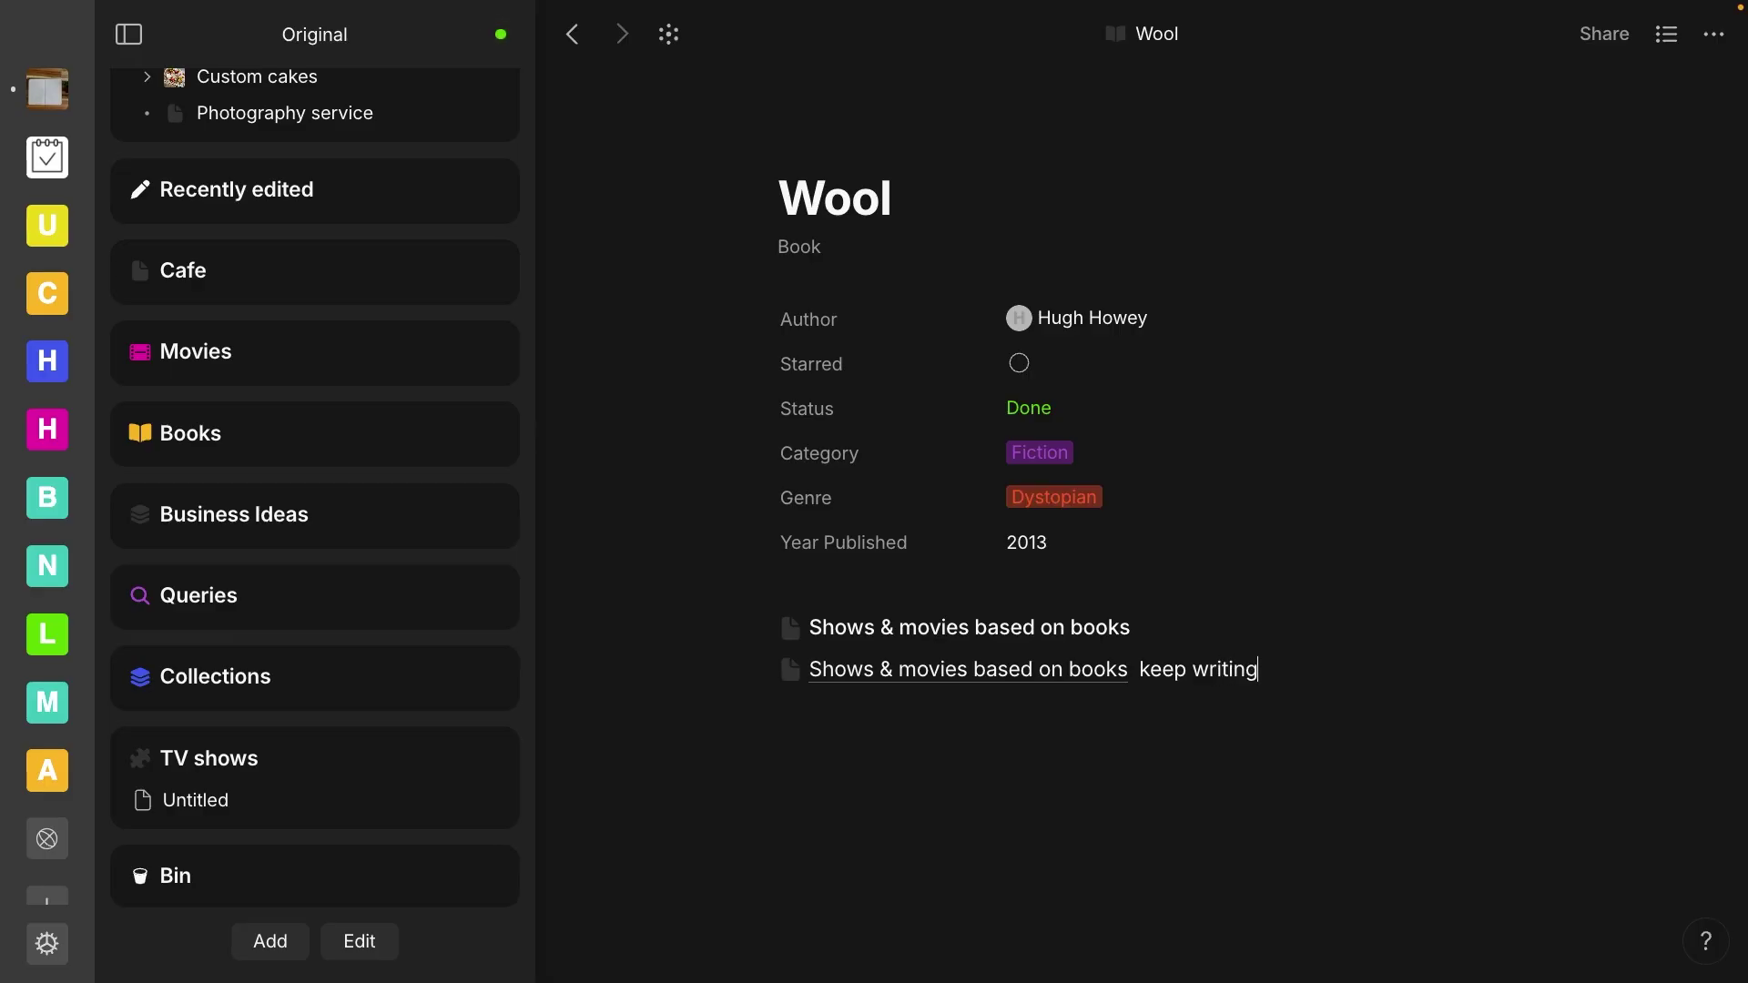